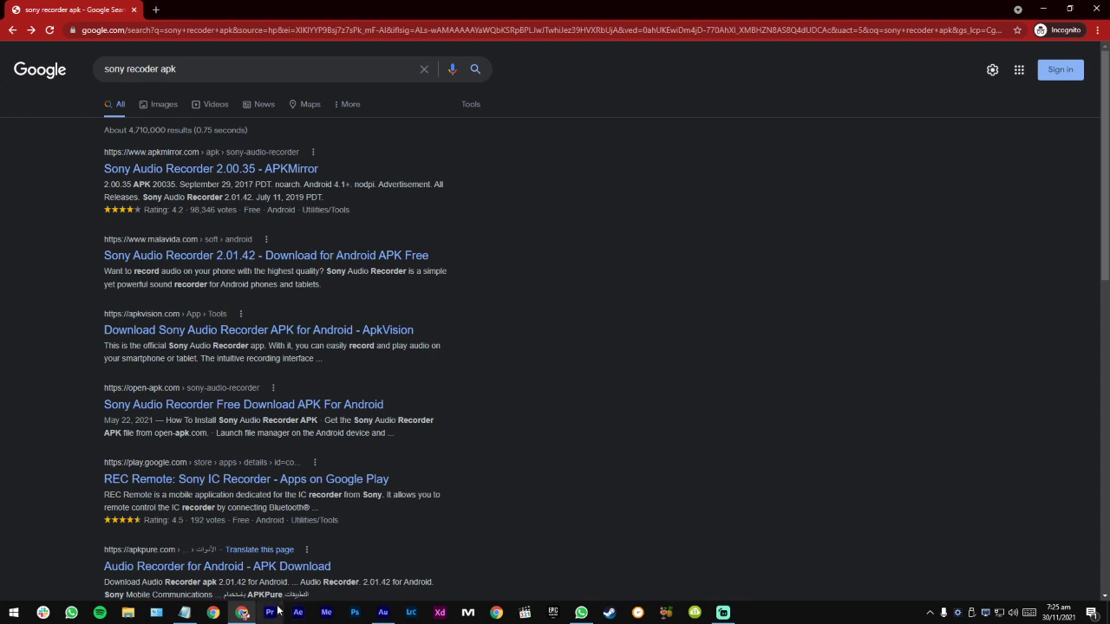
Step: Switch to Adobe Audition and delete all clips from the multitrack session
left_click(385, 613)
left_click(665, 329)
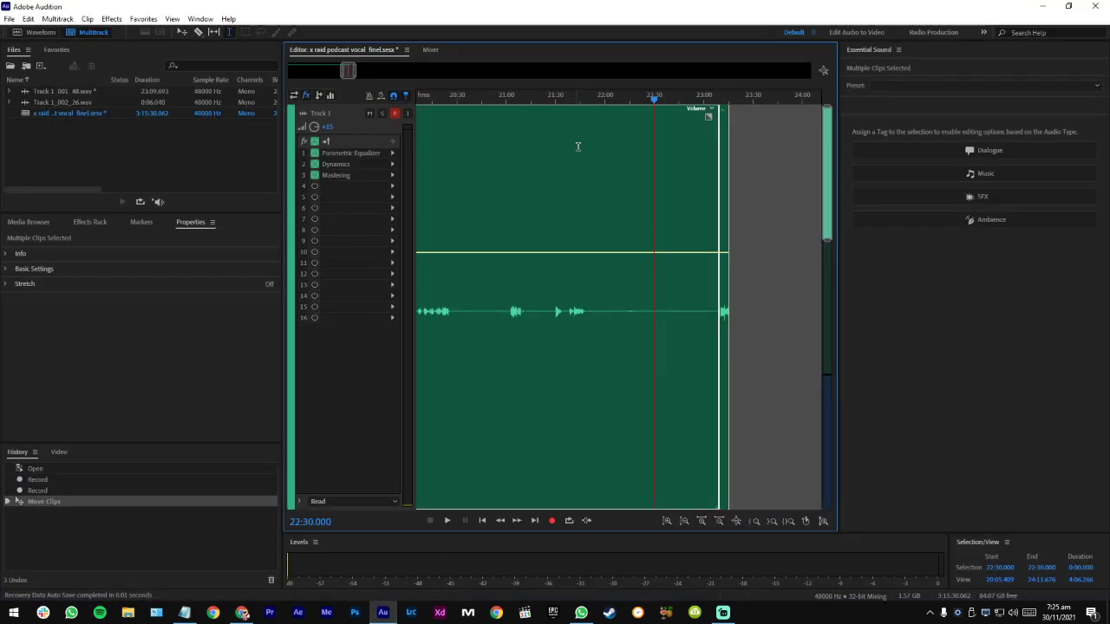
scroll(773, 230, "down", 2)
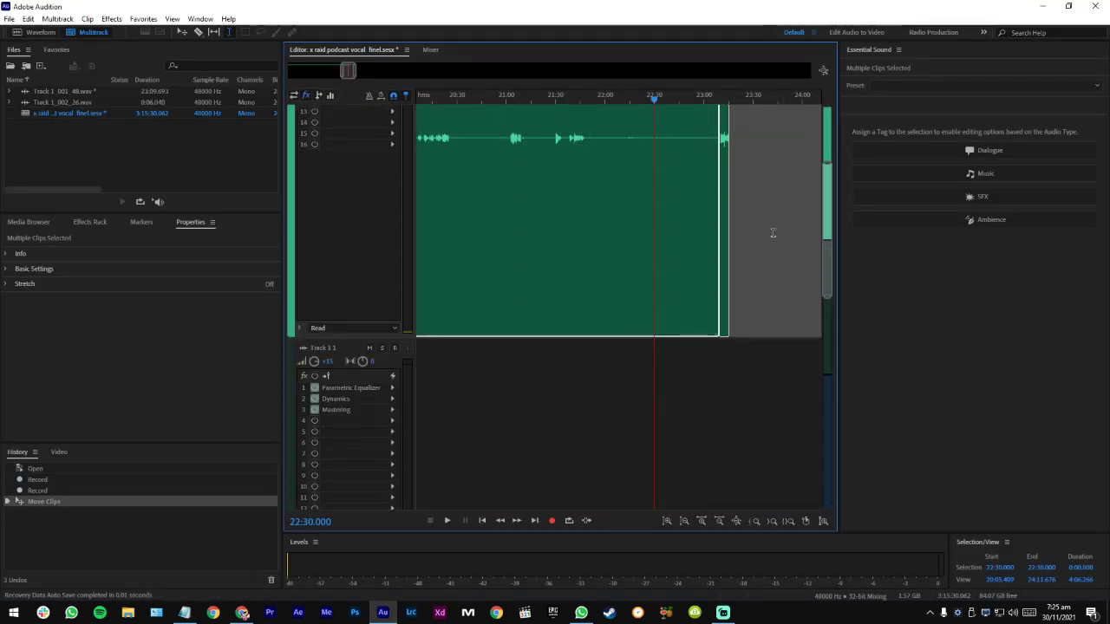
scroll(773, 231, "up", 2)
left_click_drag(820, 241, 810, 457)
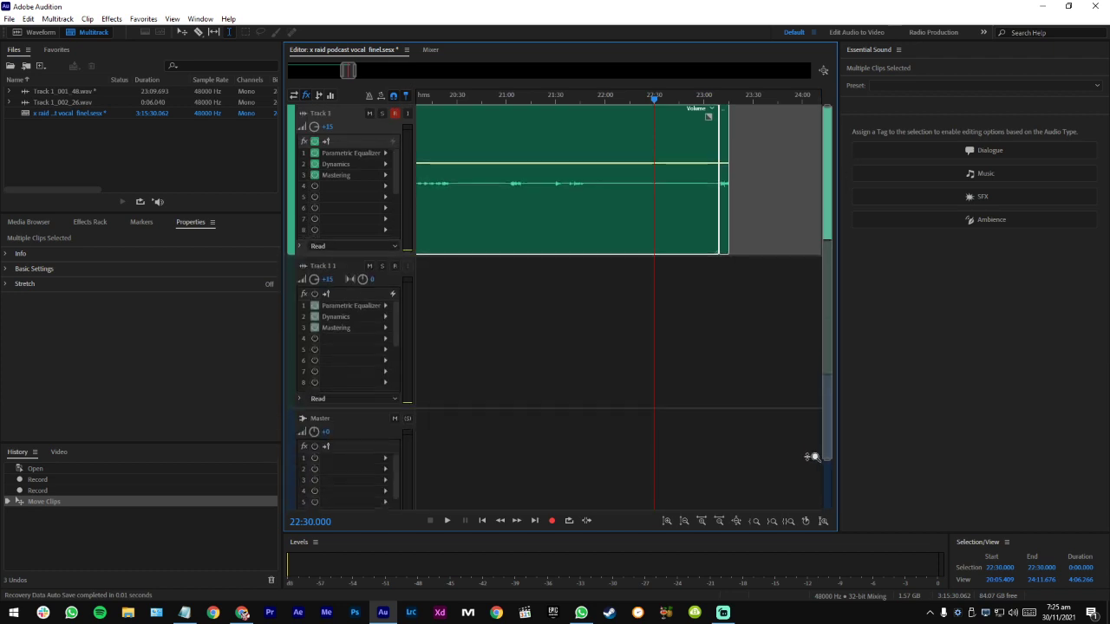
key("ctrl+a")
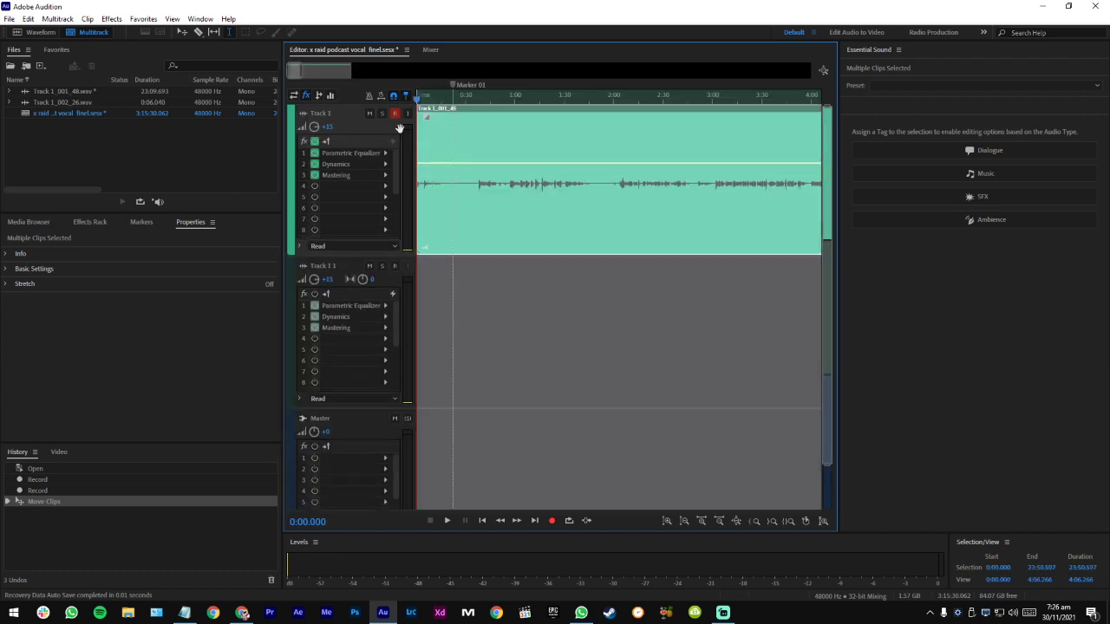
key("Delete")
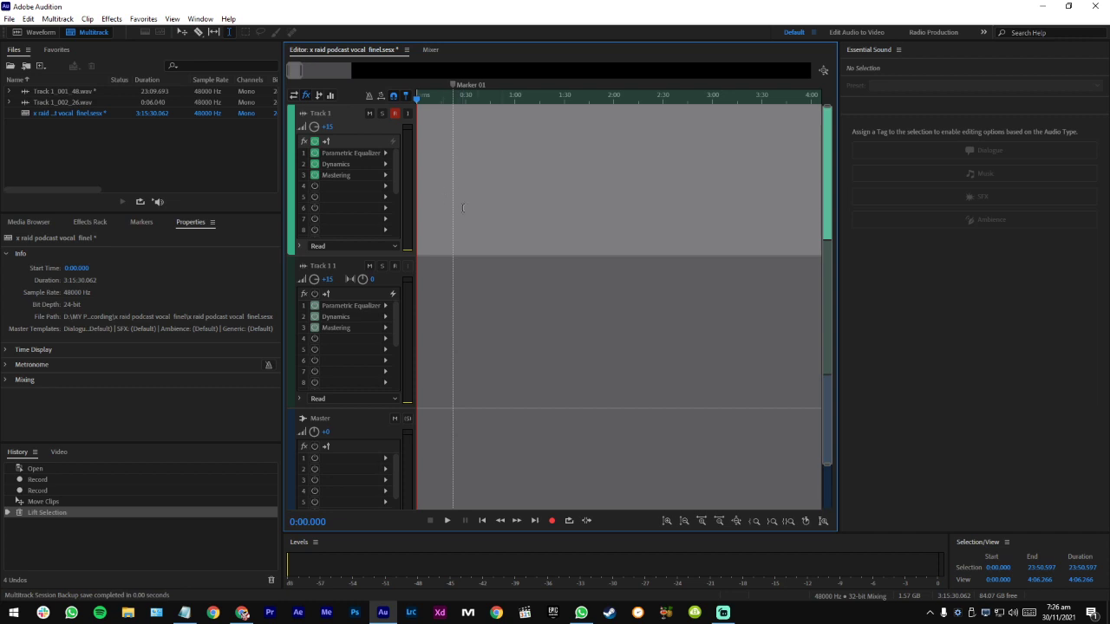
Step: Disarm Track 1 for recording and add Track 1_001_48.wav to Track 1 at 0:00
left_click(498, 359)
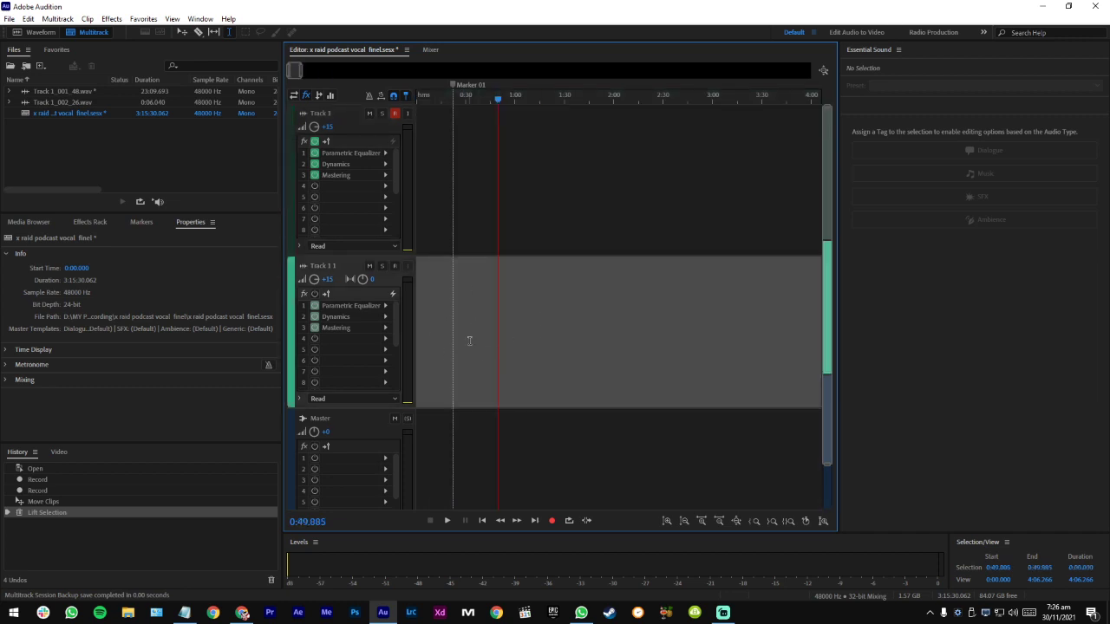
left_click(489, 148)
left_click(416, 127)
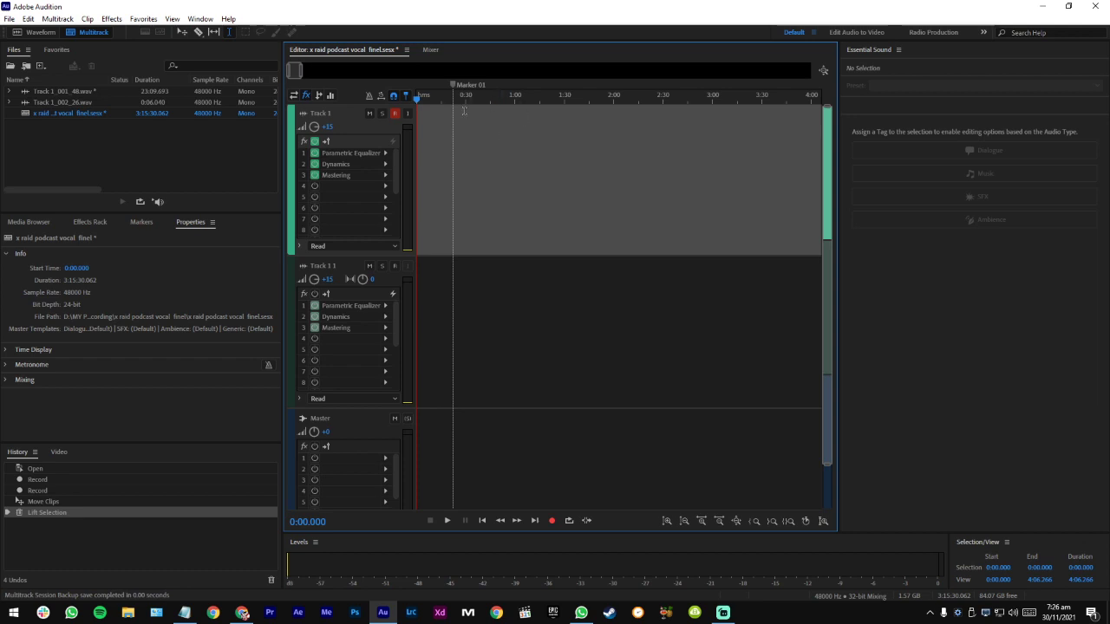
left_click(395, 114)
left_click(100, 121)
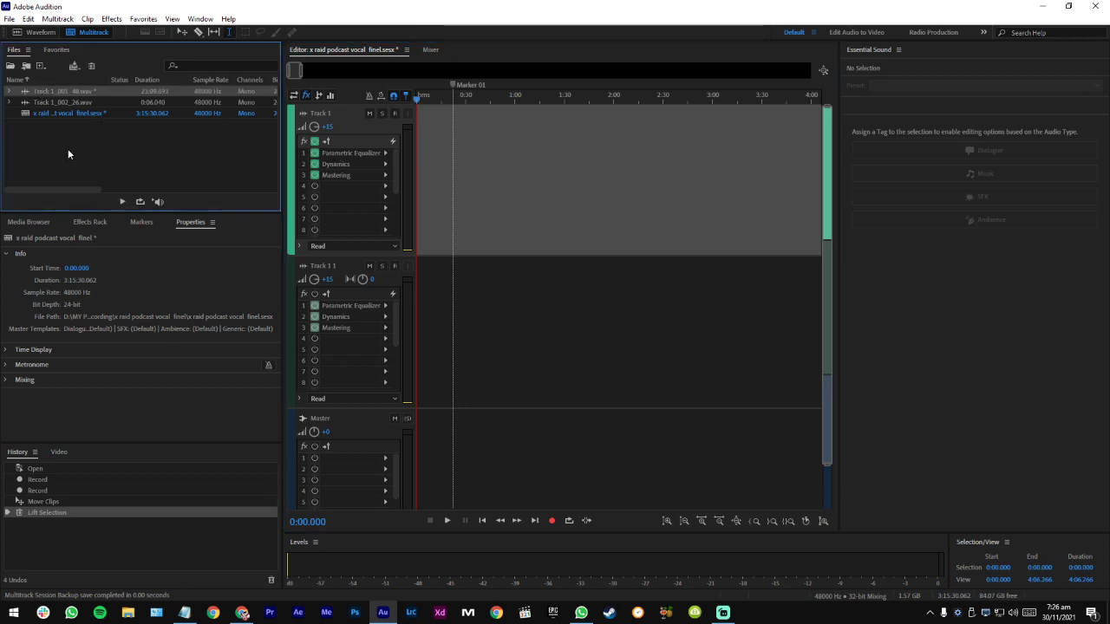
left_click_drag(33, 92, 419, 190)
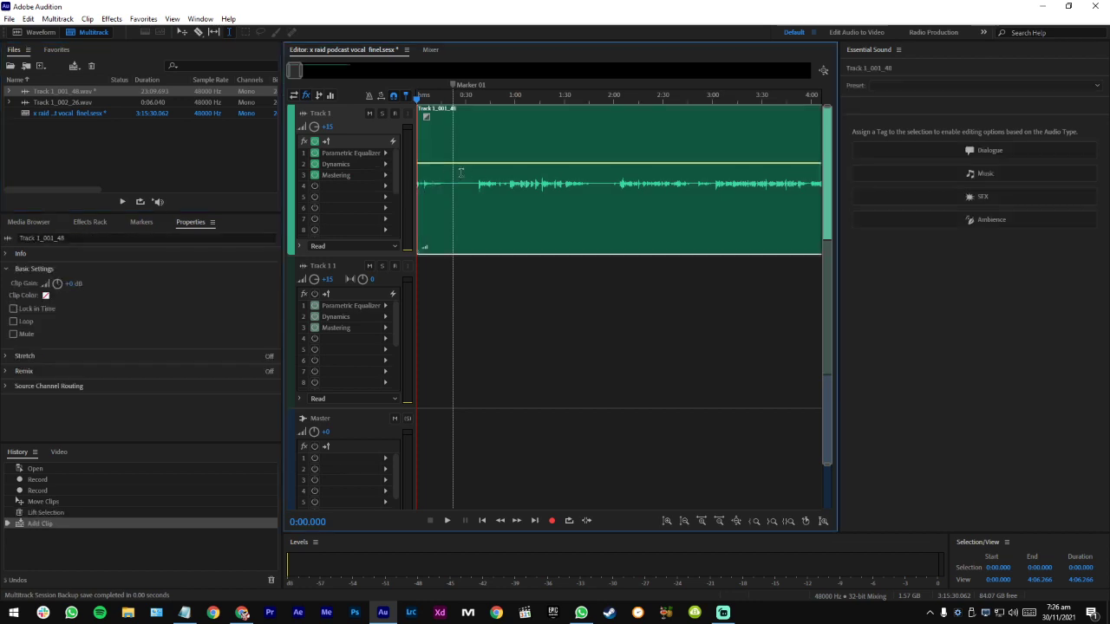
Step: Open the Track 1_001_48 clip in the waveform editor and select the silent stretch from about 0:27.8 to 0:36.6
double_click(460, 143)
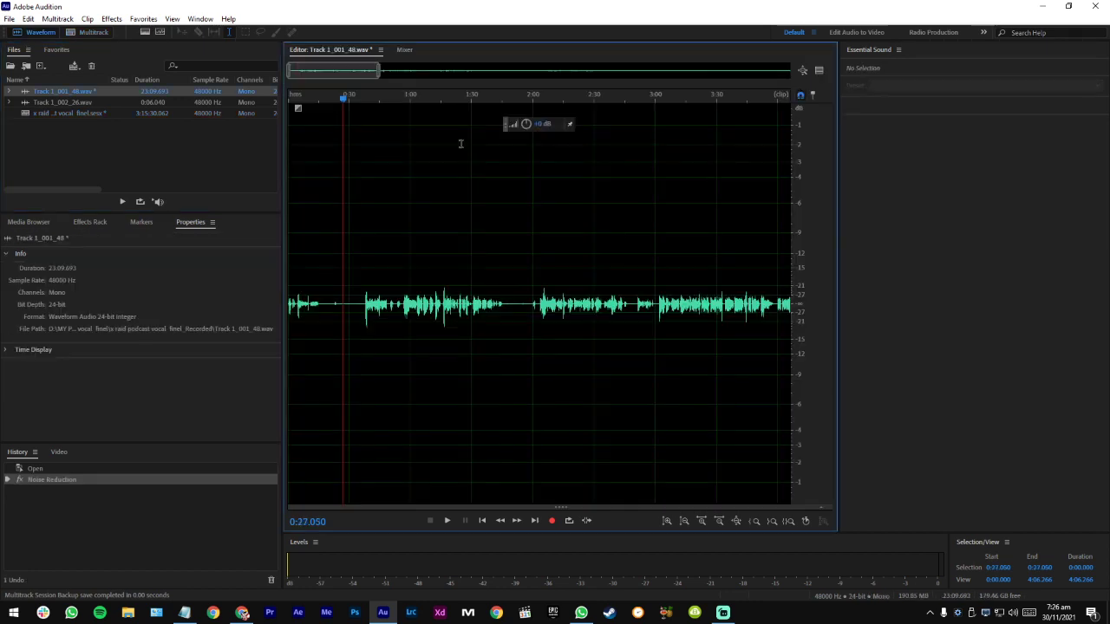
left_click_drag(343, 299, 363, 304)
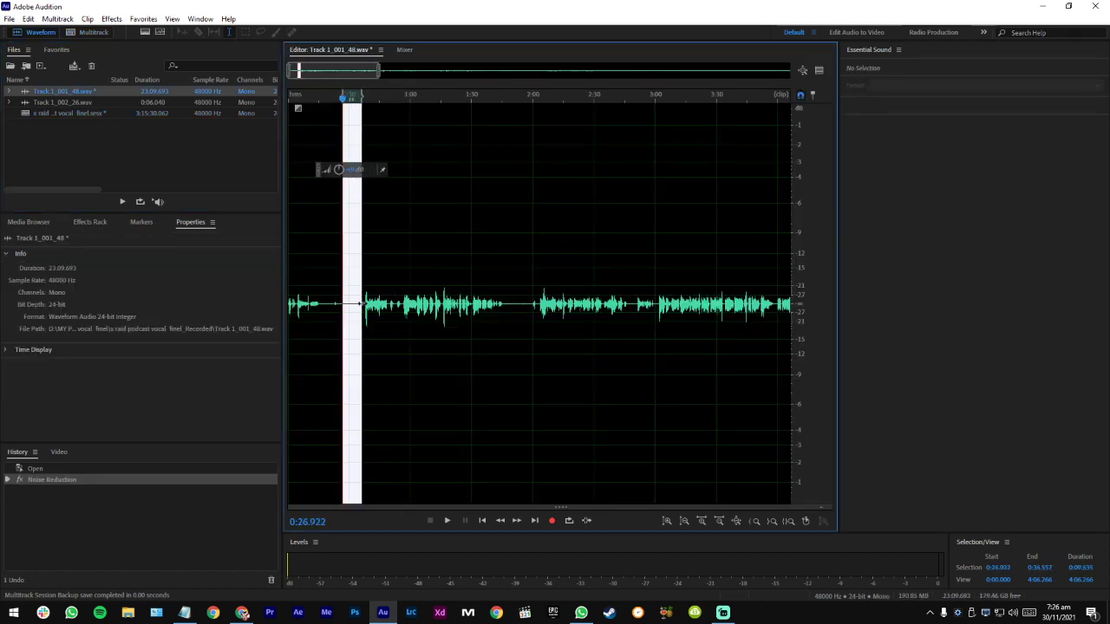
left_click(350, 307)
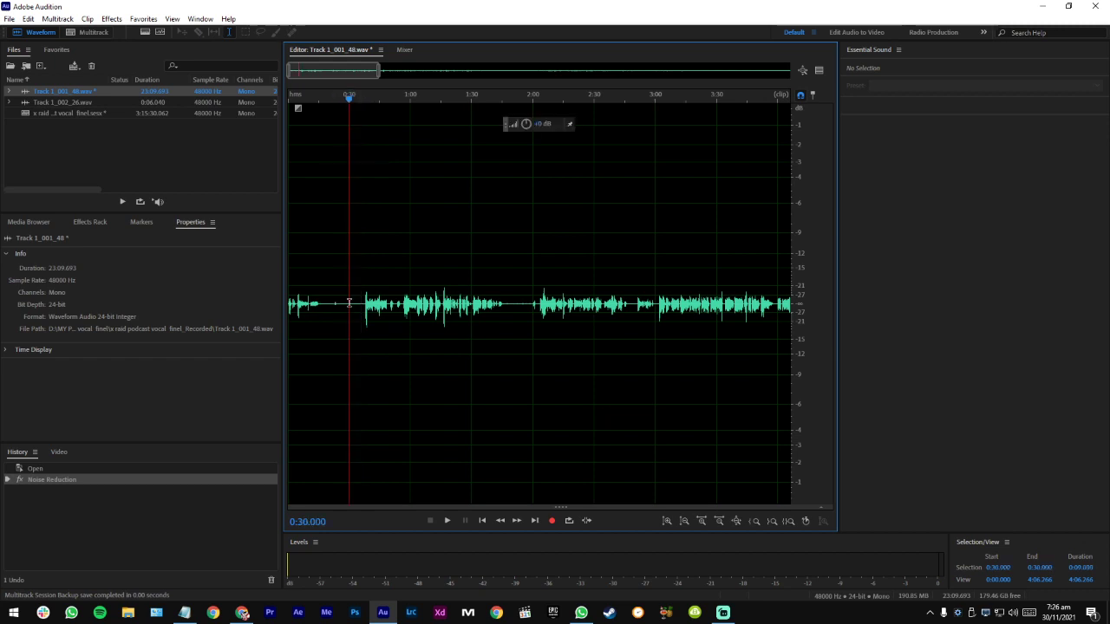
left_click_drag(345, 303, 361, 303)
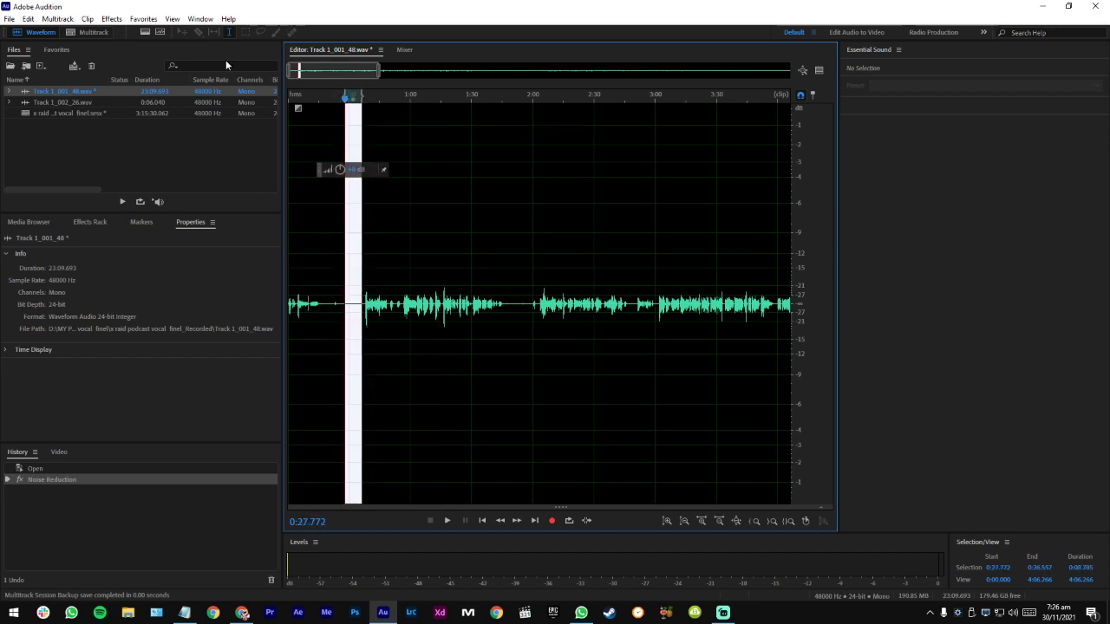
Step: Capture a noise print from the selected silence and try to apply Noise Reduction to the entire file
left_click(111, 19)
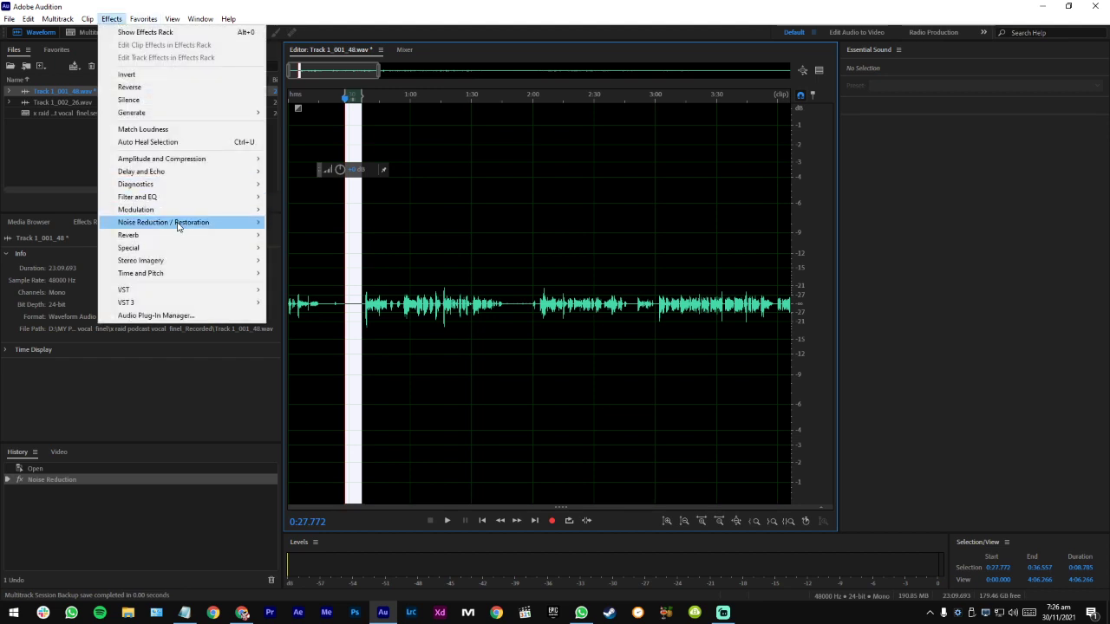
mouse_move(177, 226)
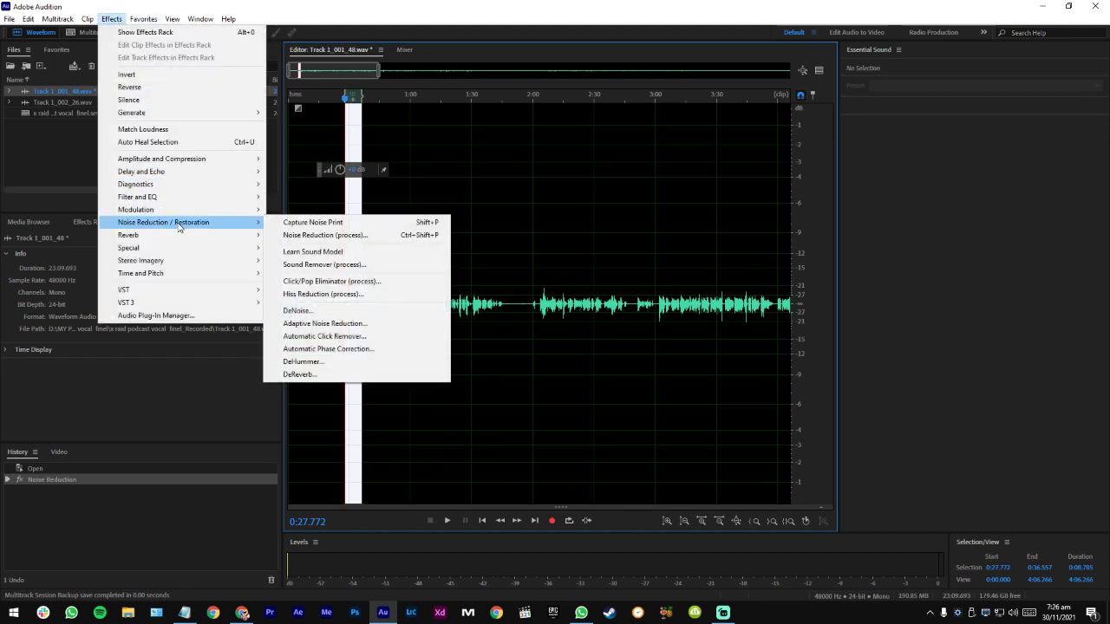
left_click(366, 235)
left_click(517, 122)
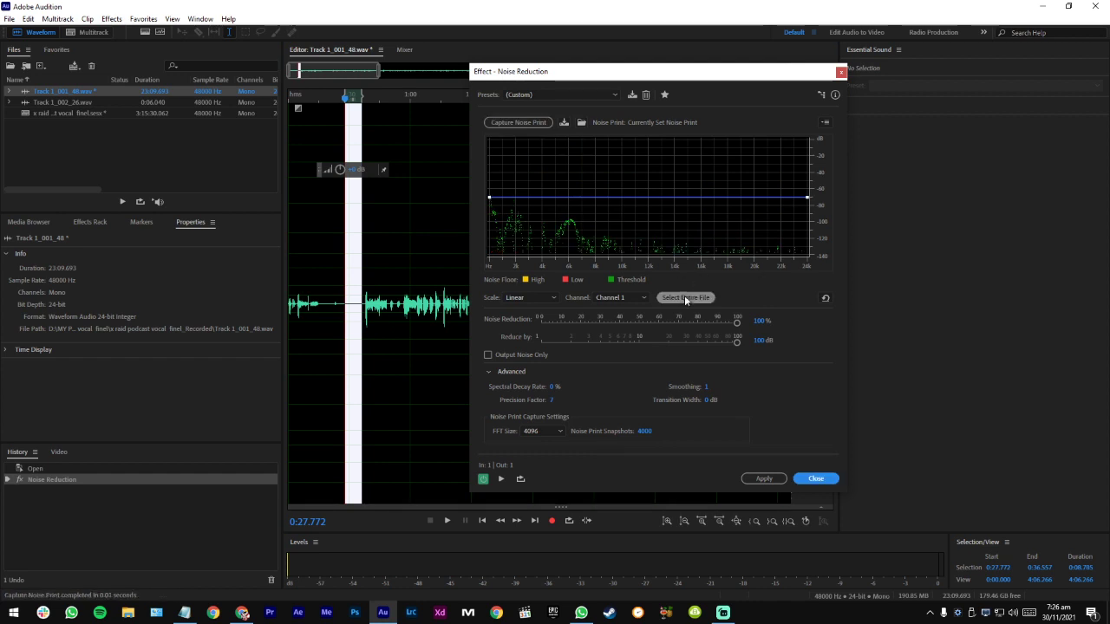
left_click(698, 298)
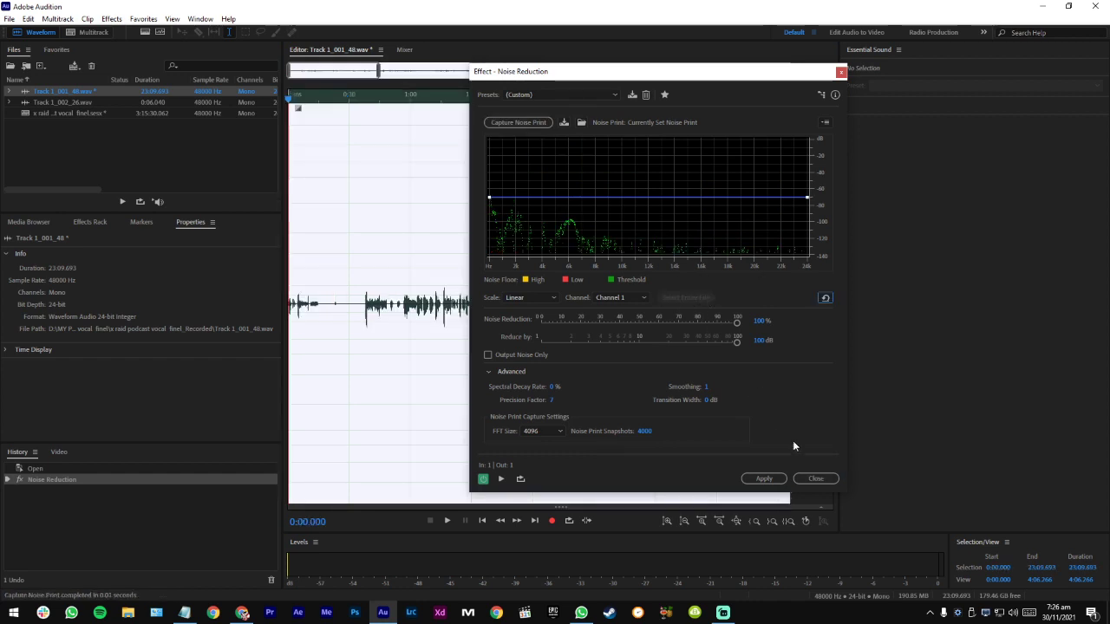
left_click(761, 480)
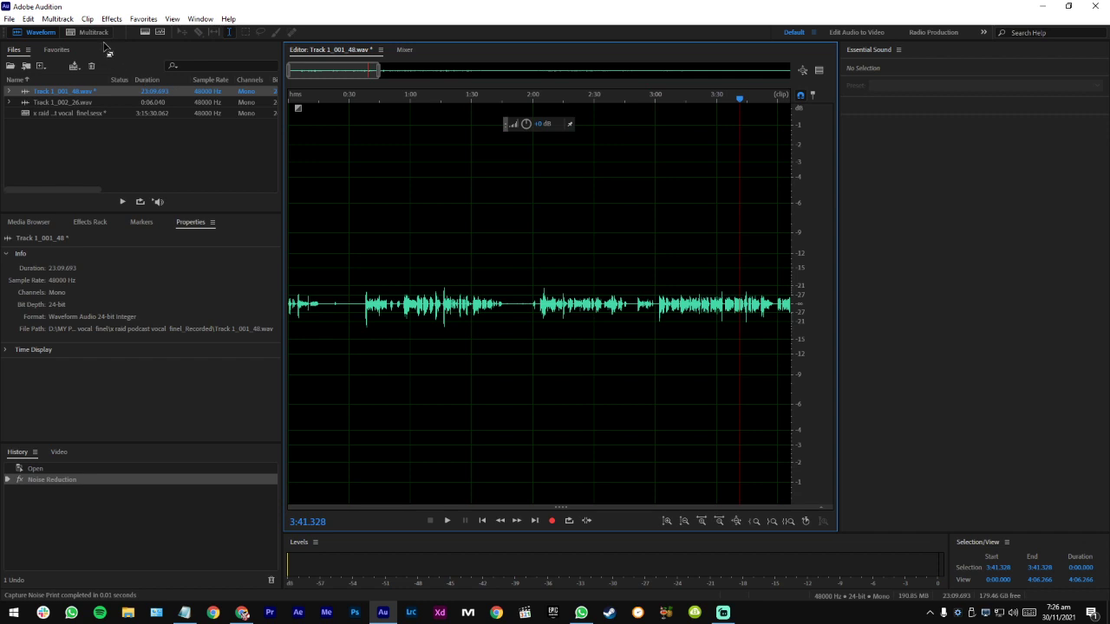
Step: Return to the multitrack session and bypass Track 1's effects rack, with the playhead placed at about 0:42
left_click(92, 32)
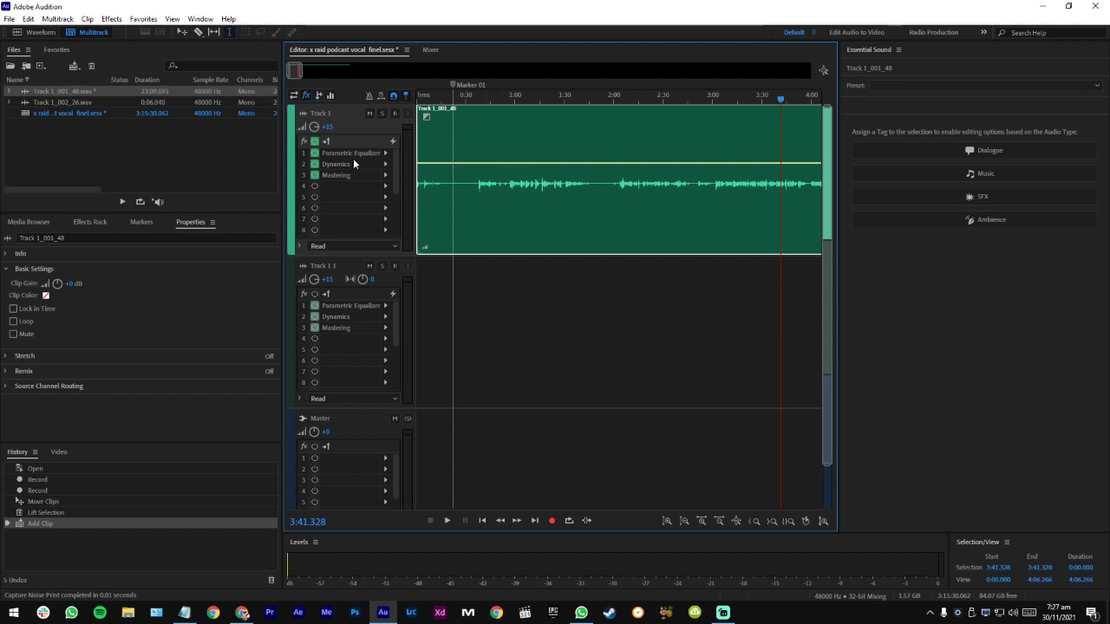
left_click(314, 141)
mouse_move(483, 99)
left_mouse_down()
mouse_move(529, 100)
mouse_move(451, 100)
mouse_move(508, 102)
mouse_move(481, 102)
left_mouse_up()
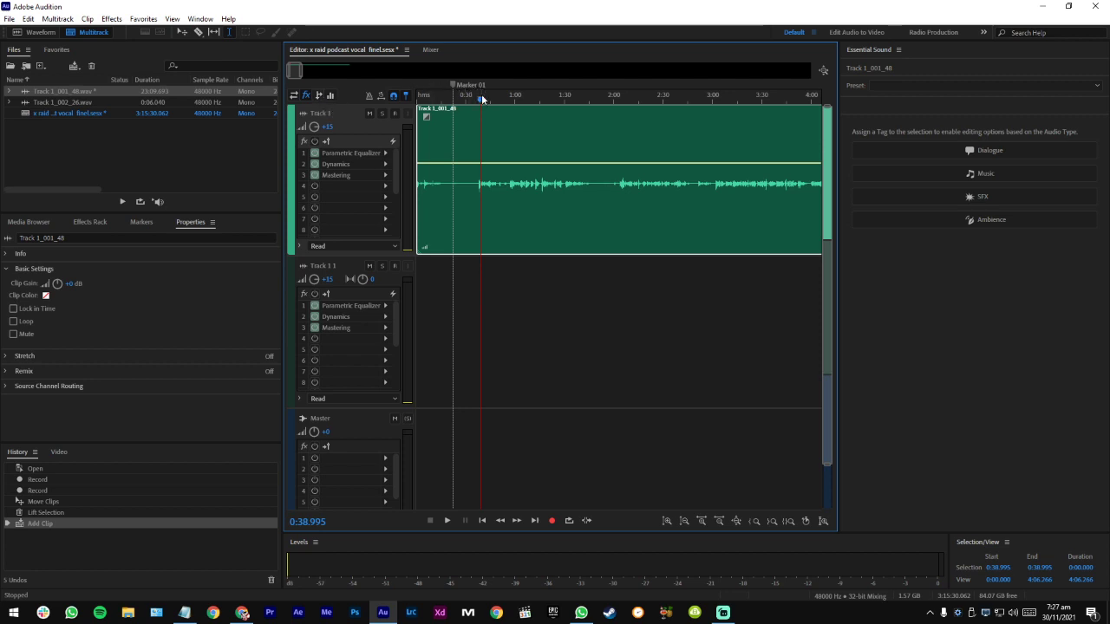
mouse_move(481, 94)
left_mouse_down()
mouse_move(473, 101)
mouse_move(526, 98)
mouse_move(486, 99)
left_mouse_up()
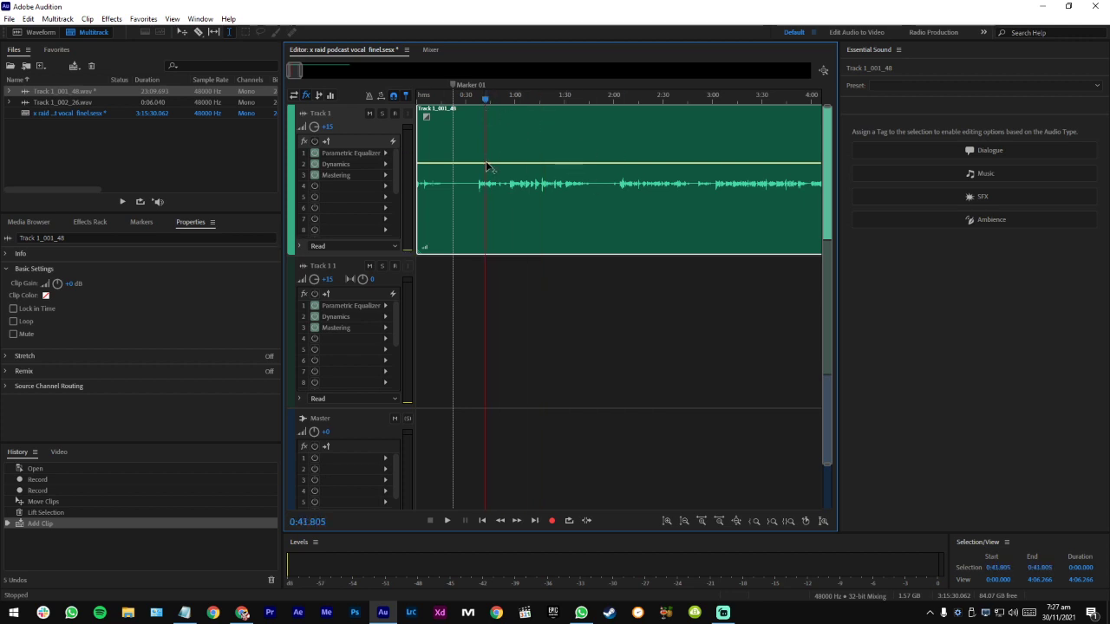
Step: Review the settings of Track 1's Parametric Equalizer, Dynamics and Mastering effects
double_click(362, 154)
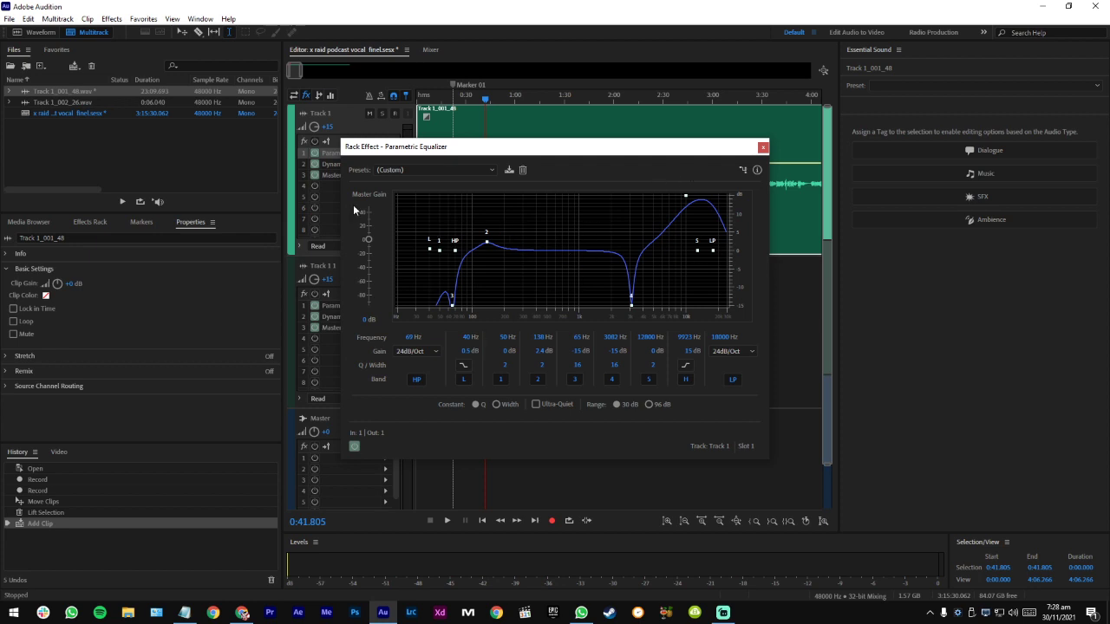
left_click(587, 235)
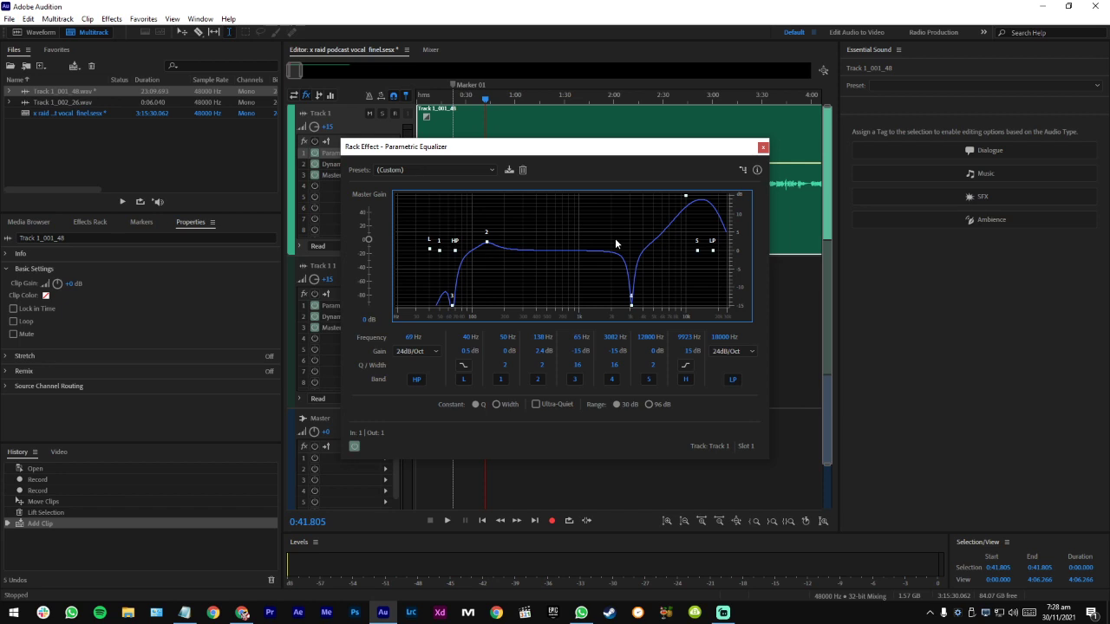
left_click(763, 146)
double_click(351, 163)
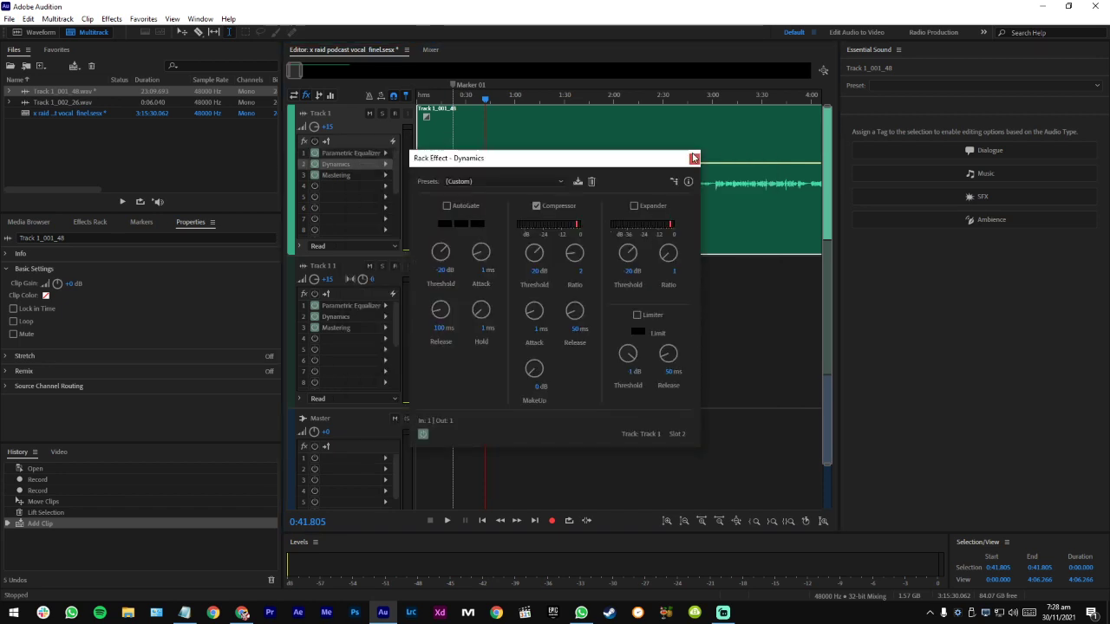
left_click(693, 157)
double_click(326, 175)
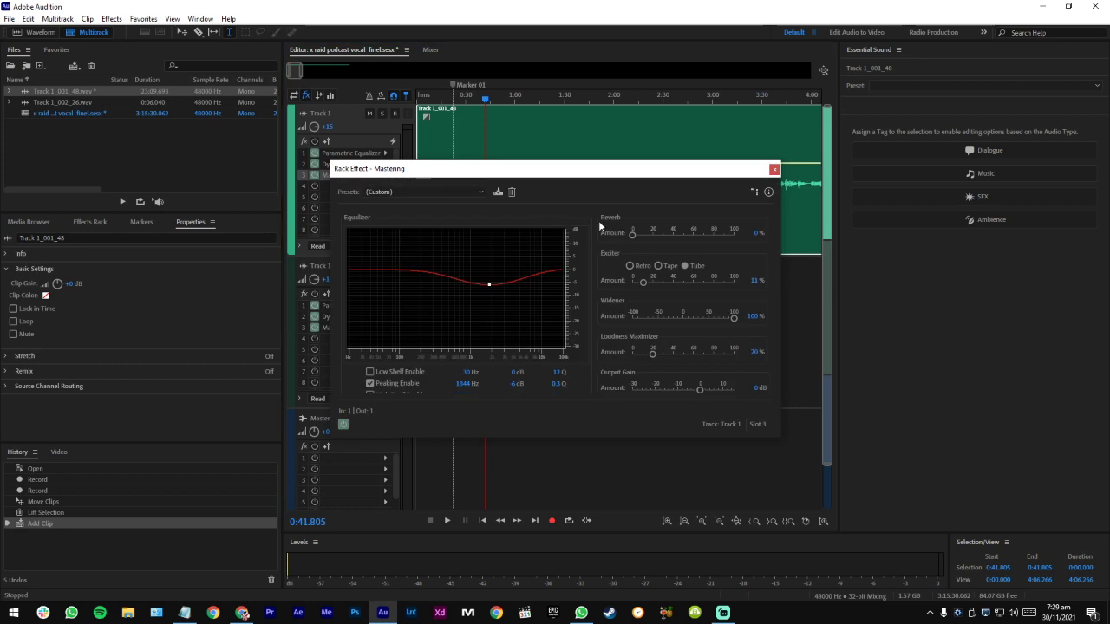
left_click(774, 169)
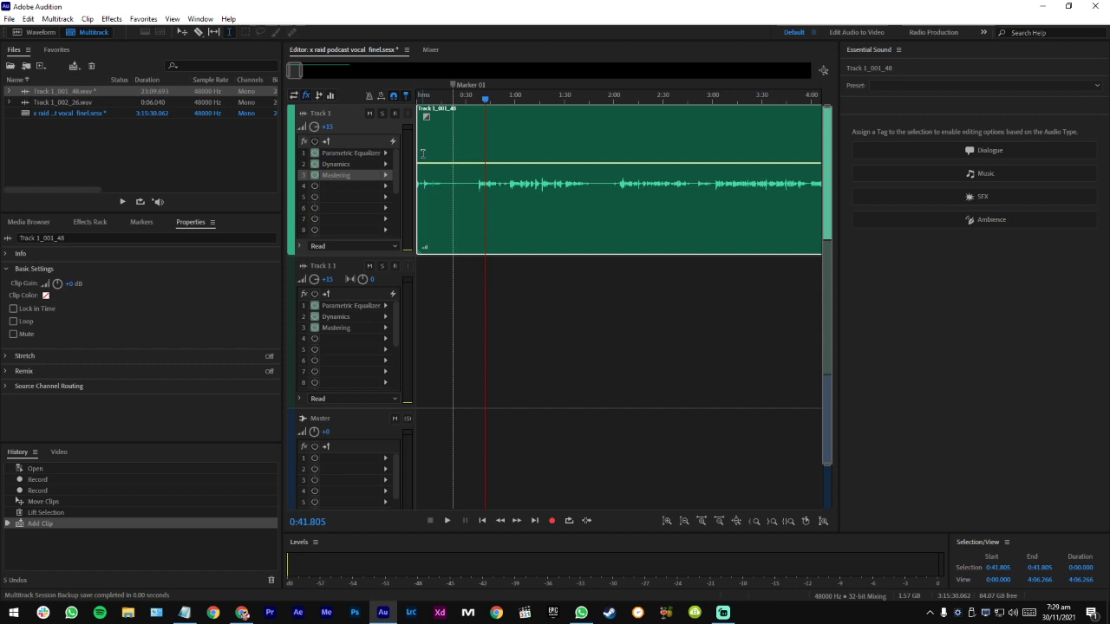
Step: Select the Track 1_001_48 clip on Track 1 and start a multitrack mixdown export of the selected clips
left_click(439, 359)
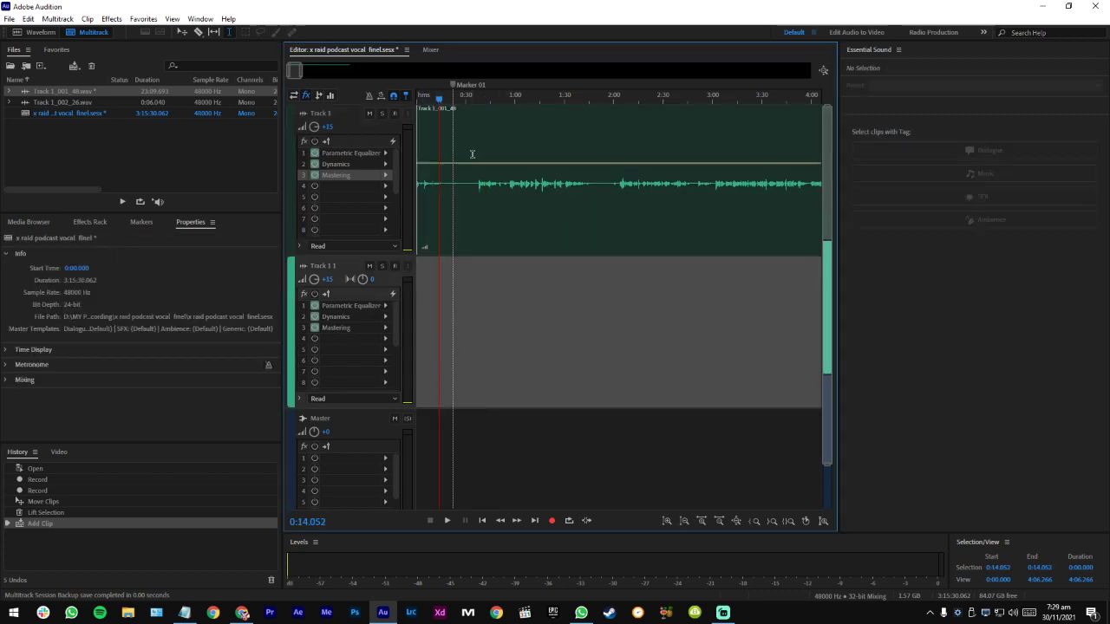
left_click(509, 248)
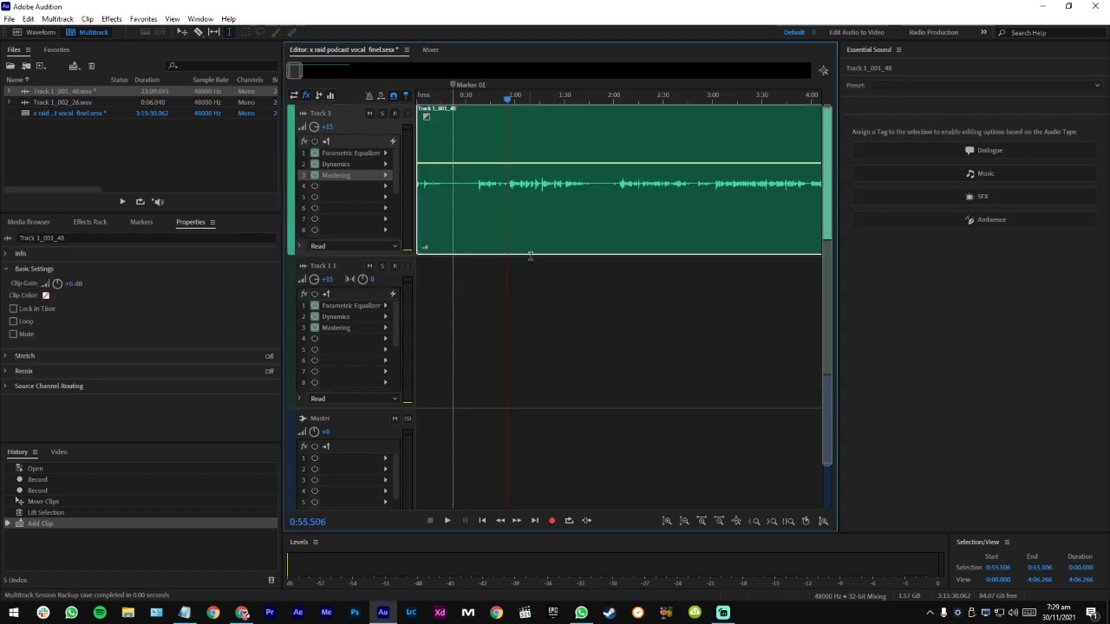
left_click(9, 18)
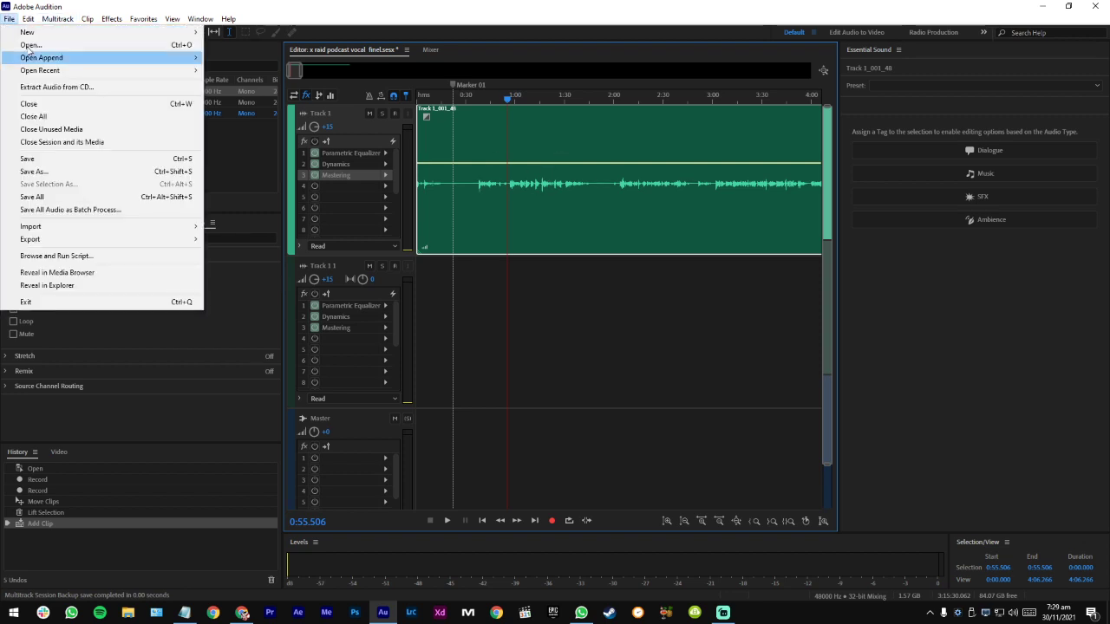
mouse_move(55, 243)
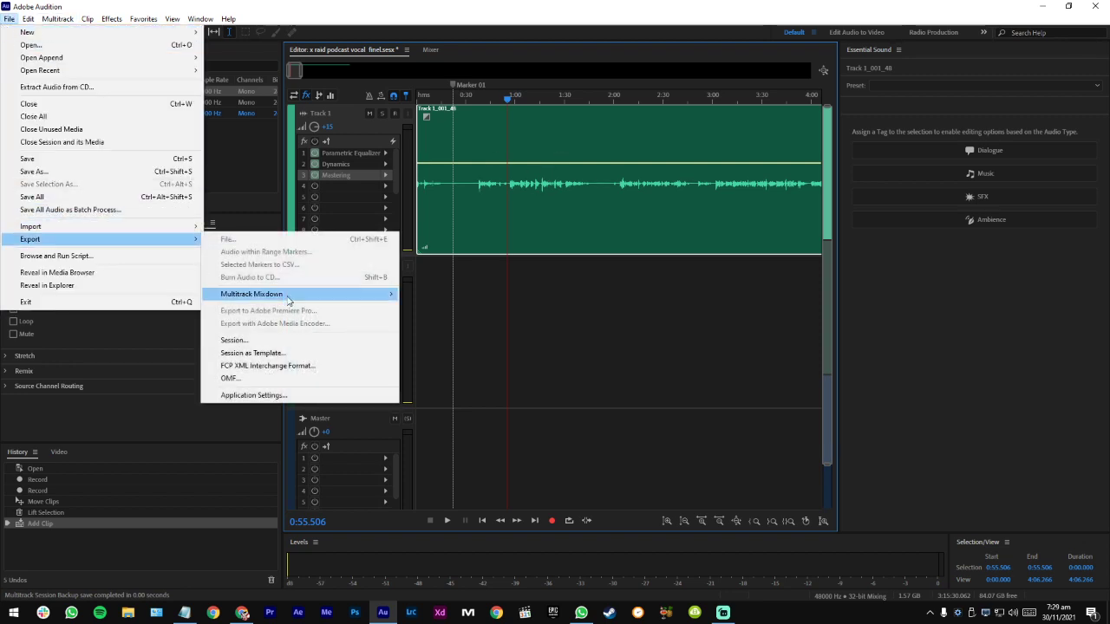
mouse_move(287, 294)
left_click(459, 319)
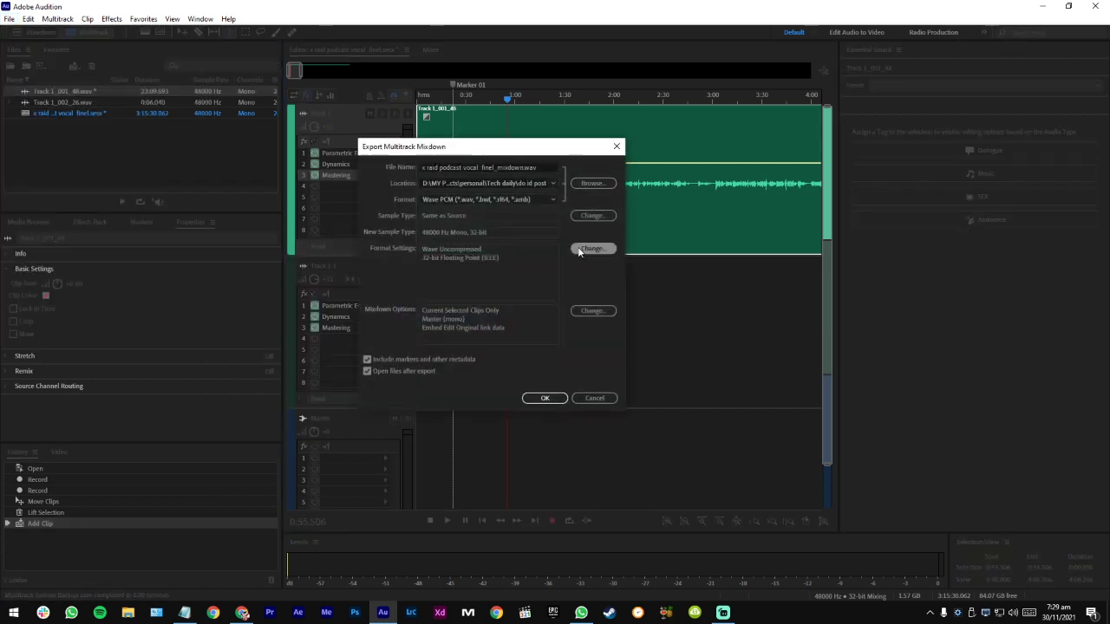
Step: Set the mixdown source to Track 1 only, with all Master outputs excluded
left_click(576, 251)
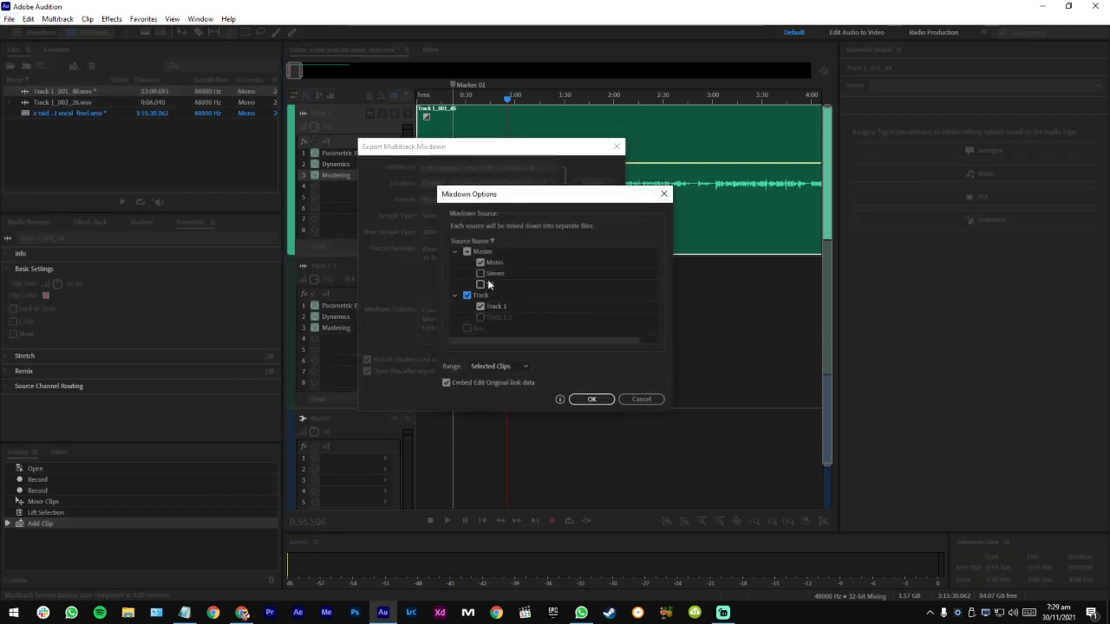
left_click(468, 251)
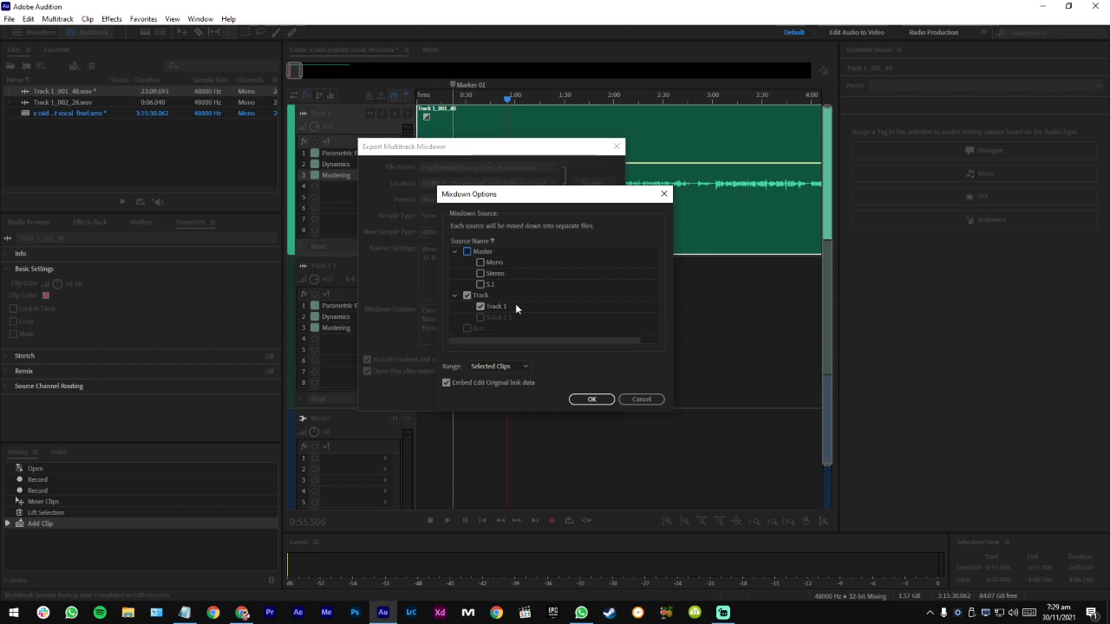
left_click(468, 295)
left_click(589, 400)
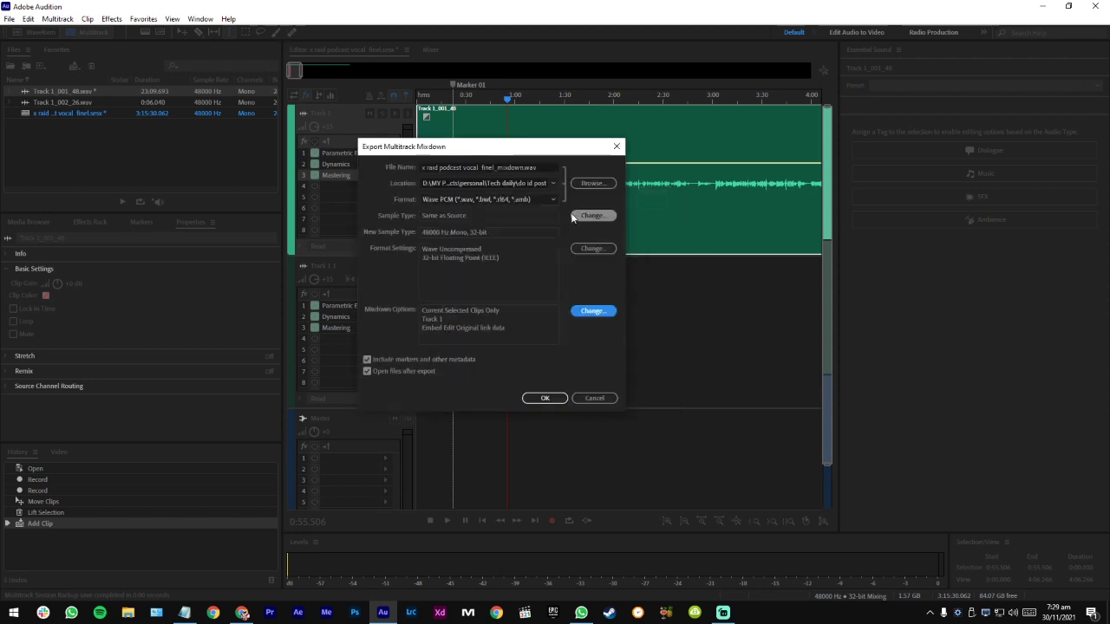
Step: Check the save folder for the mixdown file, then cancel the export and deselect the clip
left_click(598, 183)
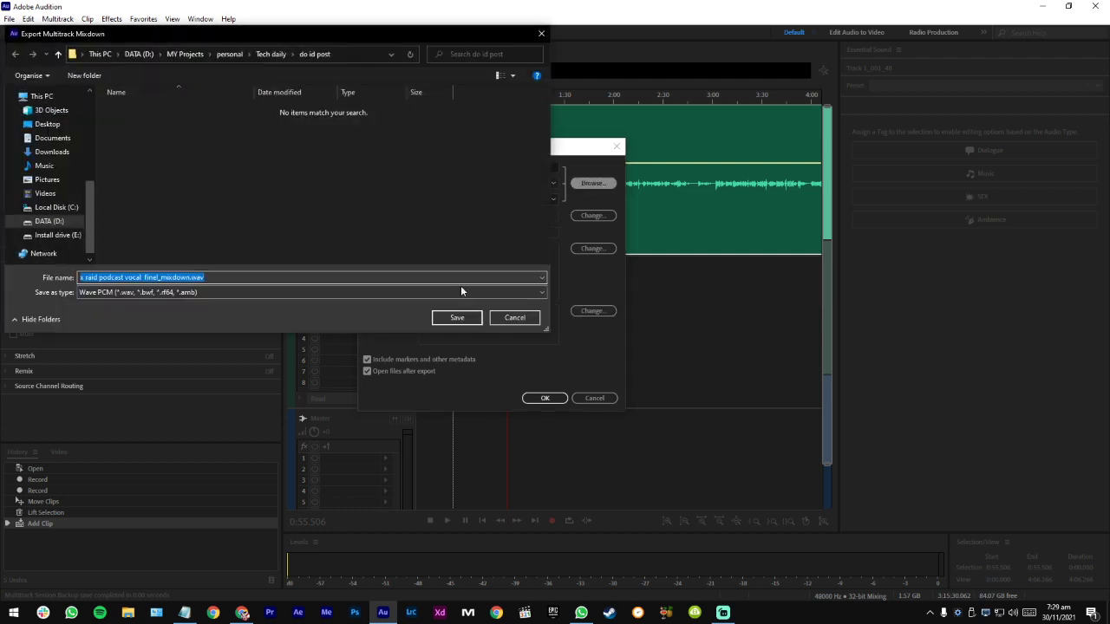
left_click(510, 319)
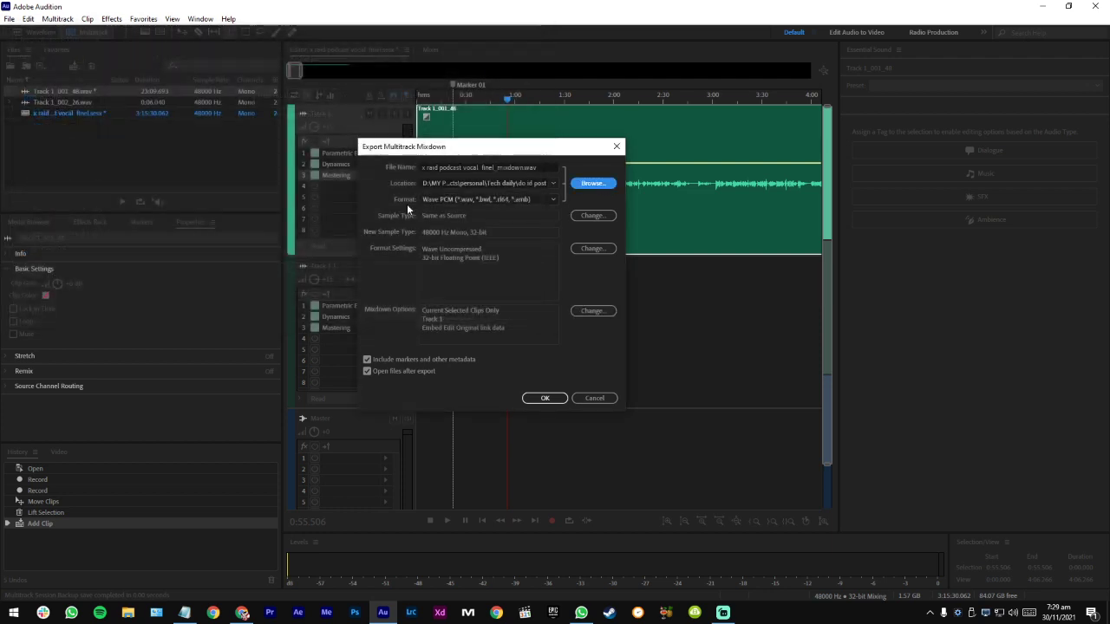
left_click(598, 398)
left_click(434, 295)
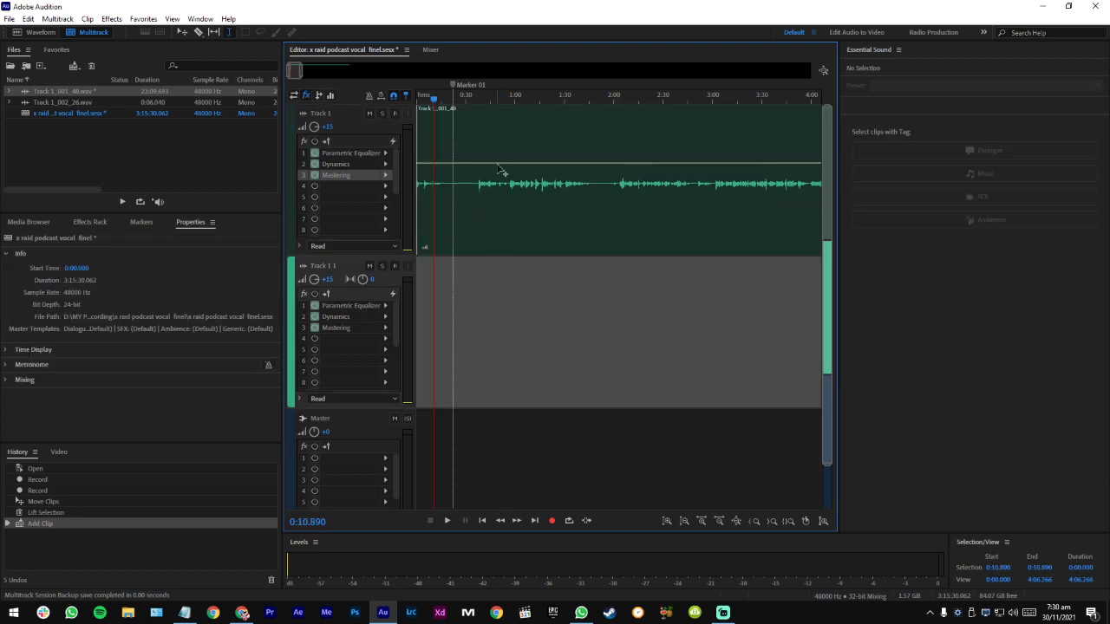
Step: Move the Track 1_001_48 clip from Track 1 to Track 1 1, check it in the waveform editor and return to the multitrack session
left_click_drag(515, 121, 417, 362)
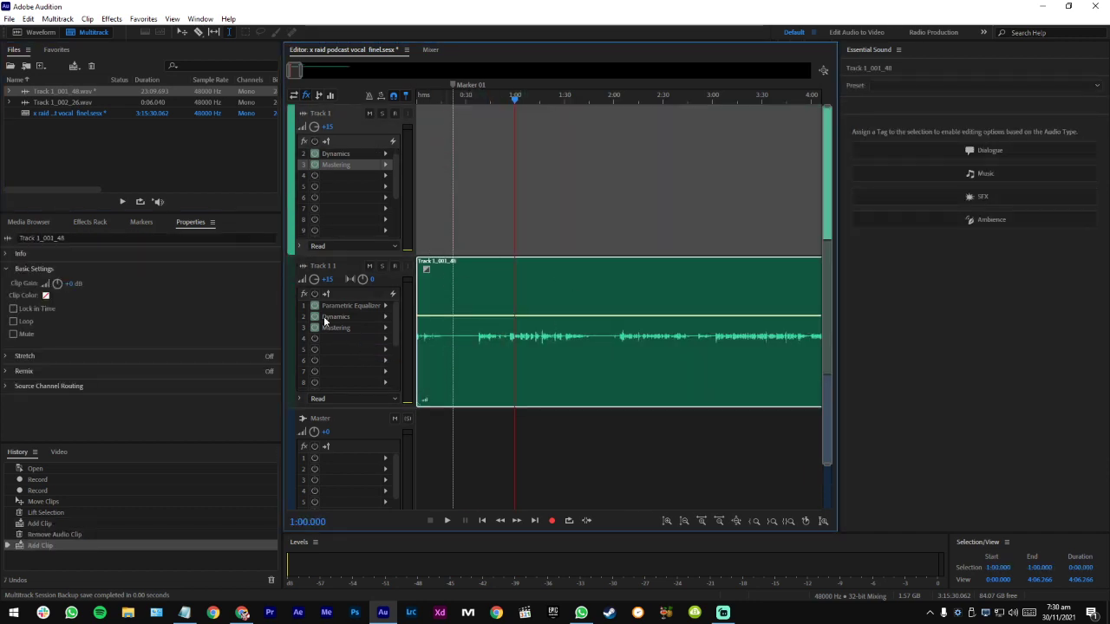
double_click(506, 330)
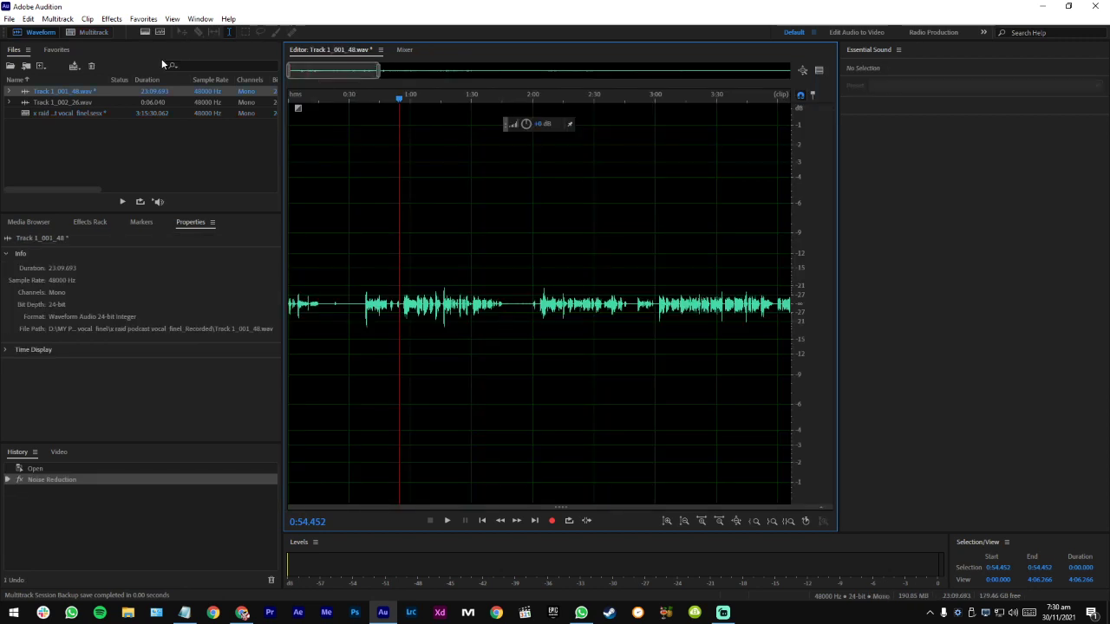
key("0")
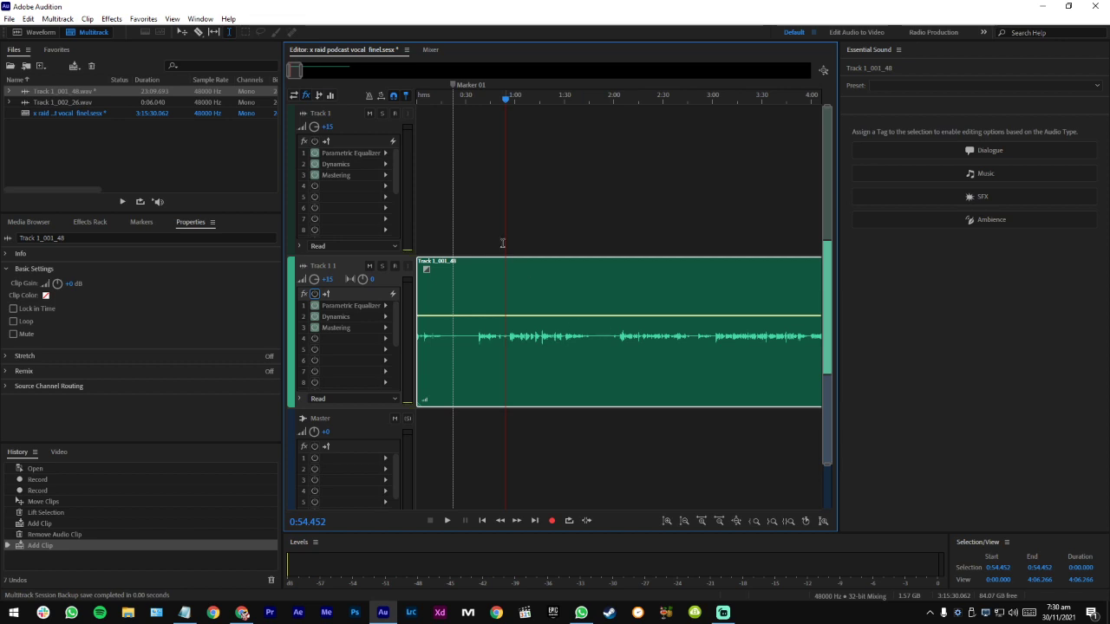
left_click(540, 188)
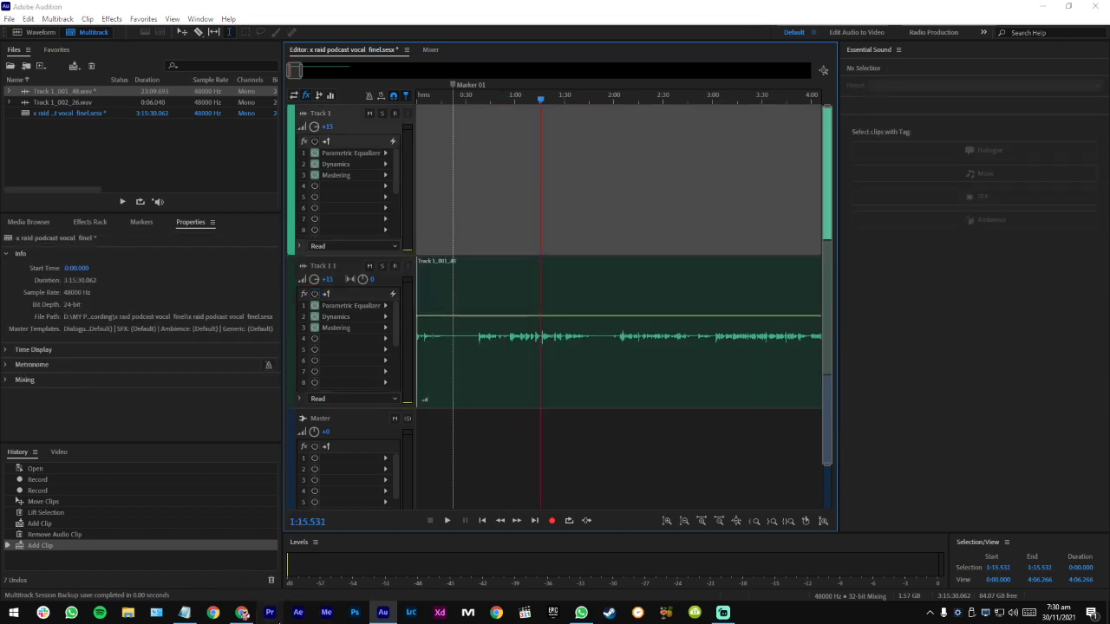
Step: Switch to Premiere Pro and inspect the long clip on Audio 3 and the vocal clips on Audio 1 and Audio 2
left_click(269, 612)
left_click(10, 19)
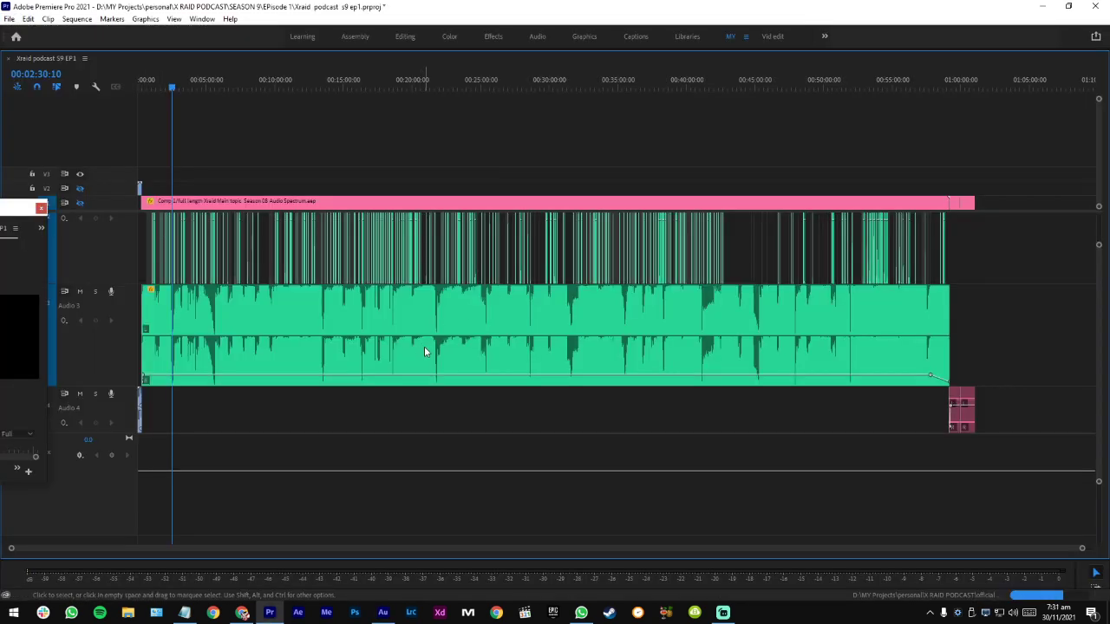
left_click(286, 324)
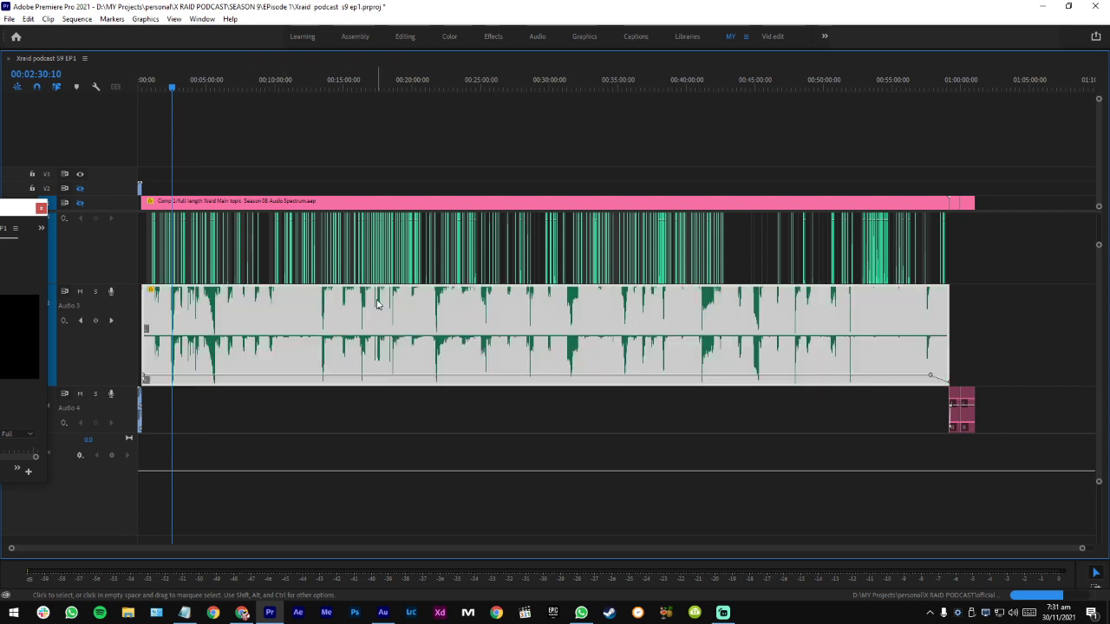
left_click_drag(1099, 243, 1100, 208)
left_click_drag(1032, 214, 140, 240)
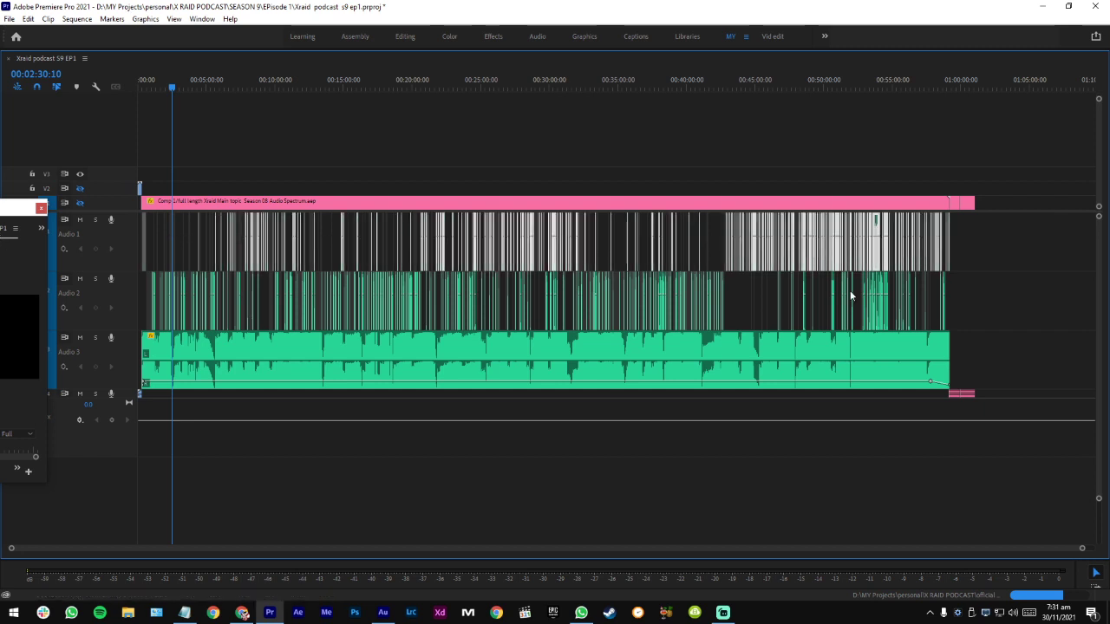
left_click_drag(1062, 315, 4, 295)
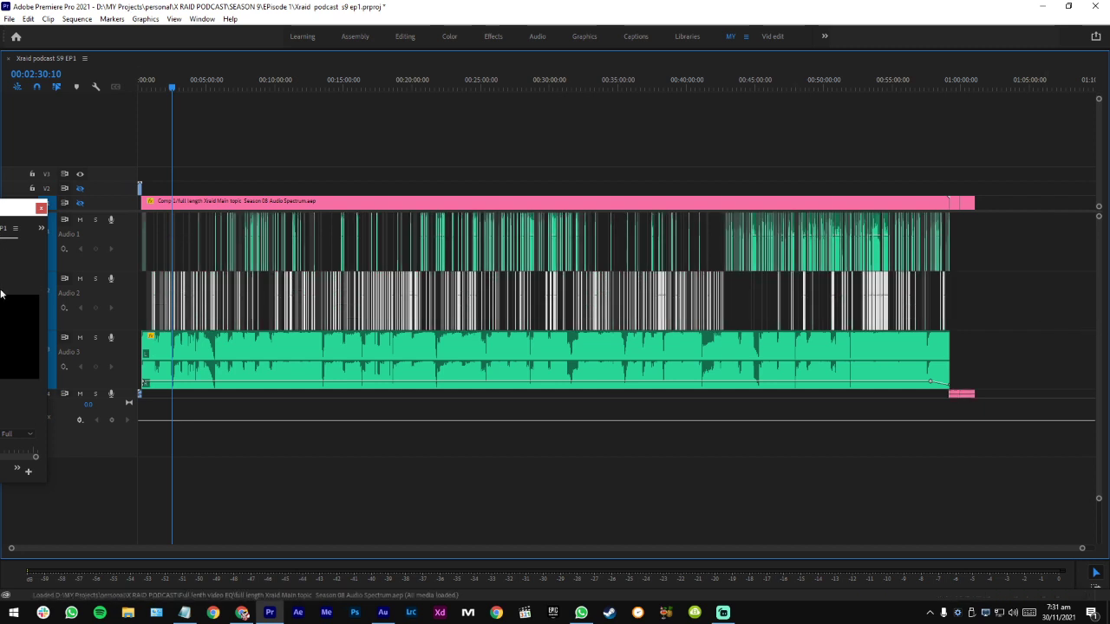
Step: Examine the individual vocal cuts on Audio 1 and Audio 2 around 00:06:20 of the podcast sequence
left_click(225, 79)
key("equal")
key("equal")
key("equal")
key("equal")
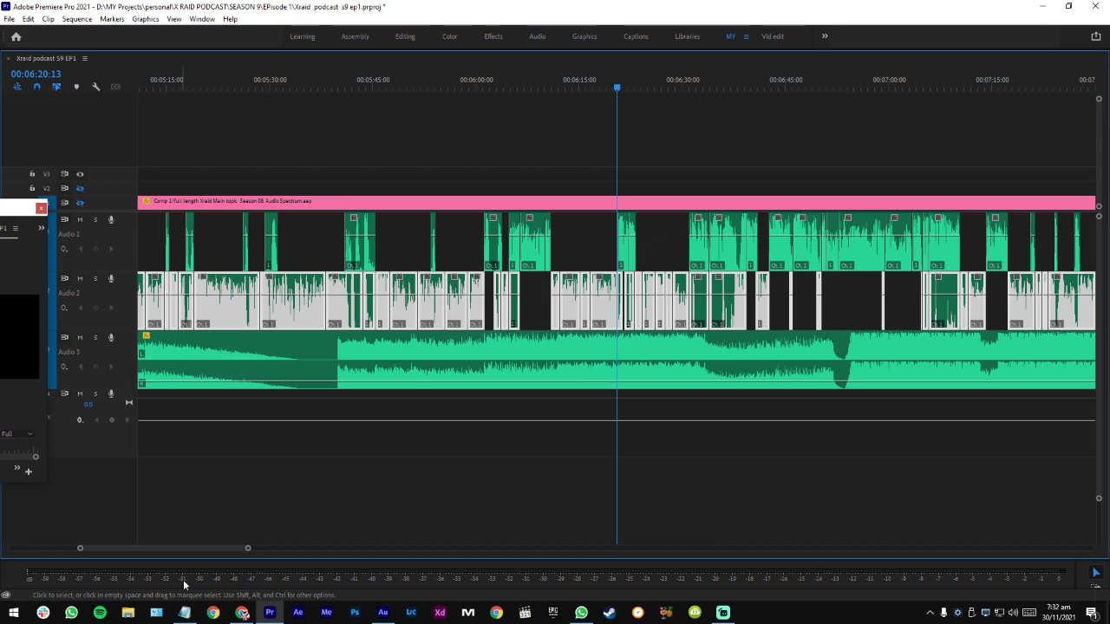
Step: Switch to Audition to view the full length of the recorded clip, then return to Premiere Pro and view the whole podcast sequence
left_click(382, 612)
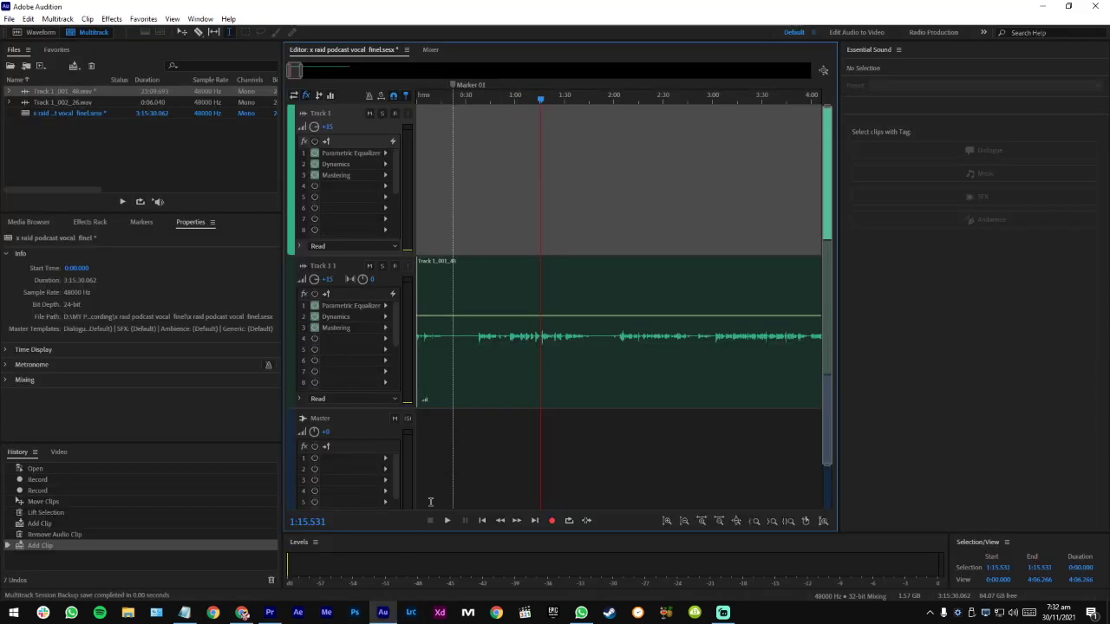
left_click_drag(304, 71, 580, 79)
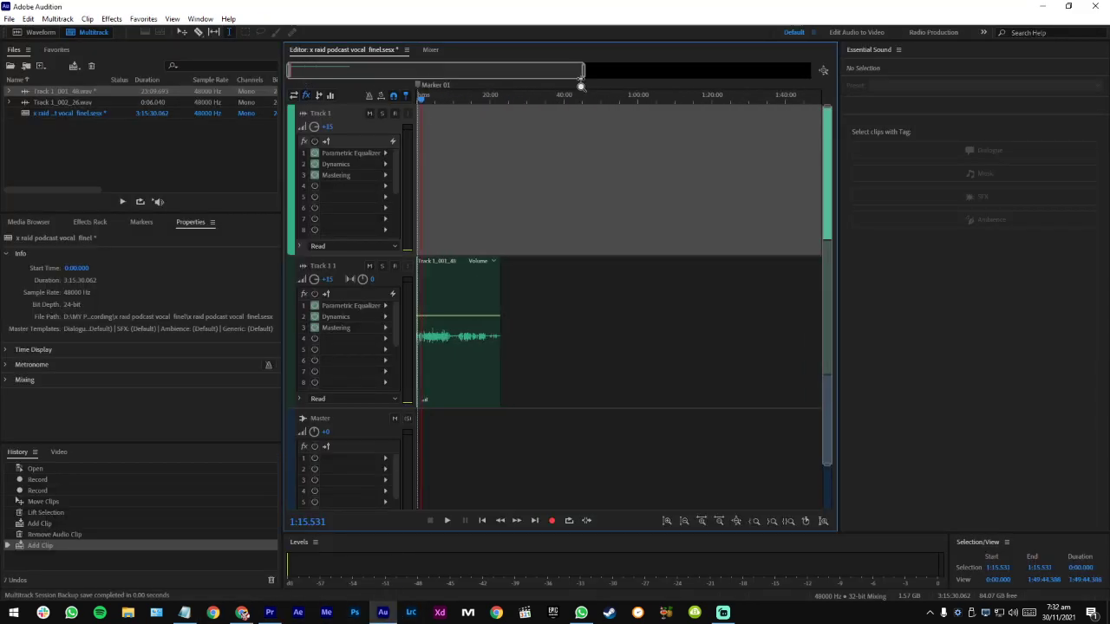
left_click(270, 613)
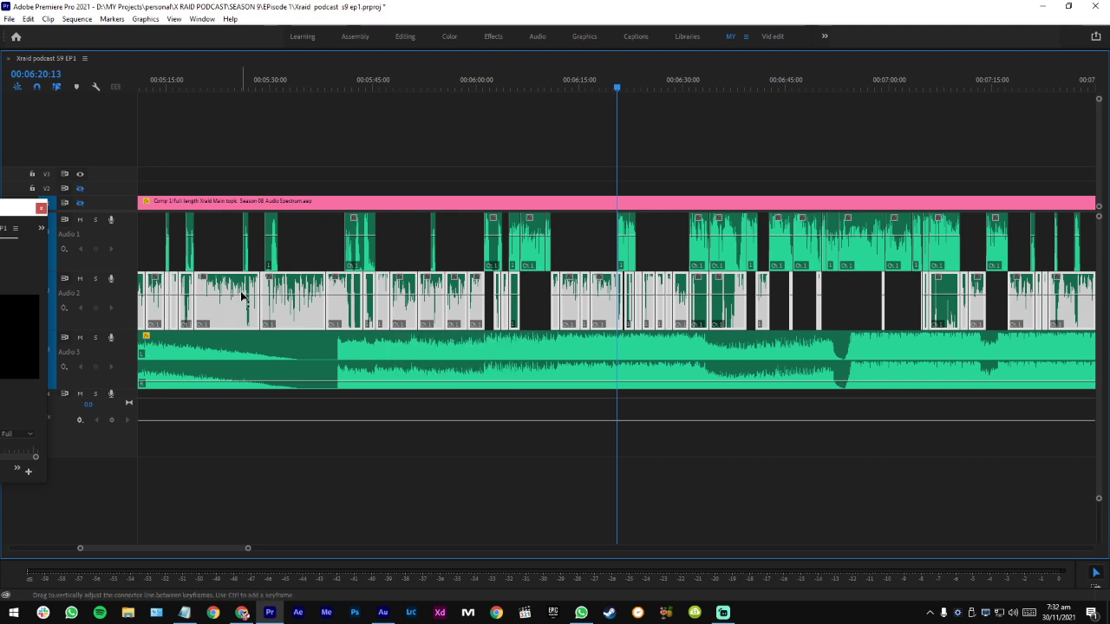
left_click_drag(247, 548, 662, 548)
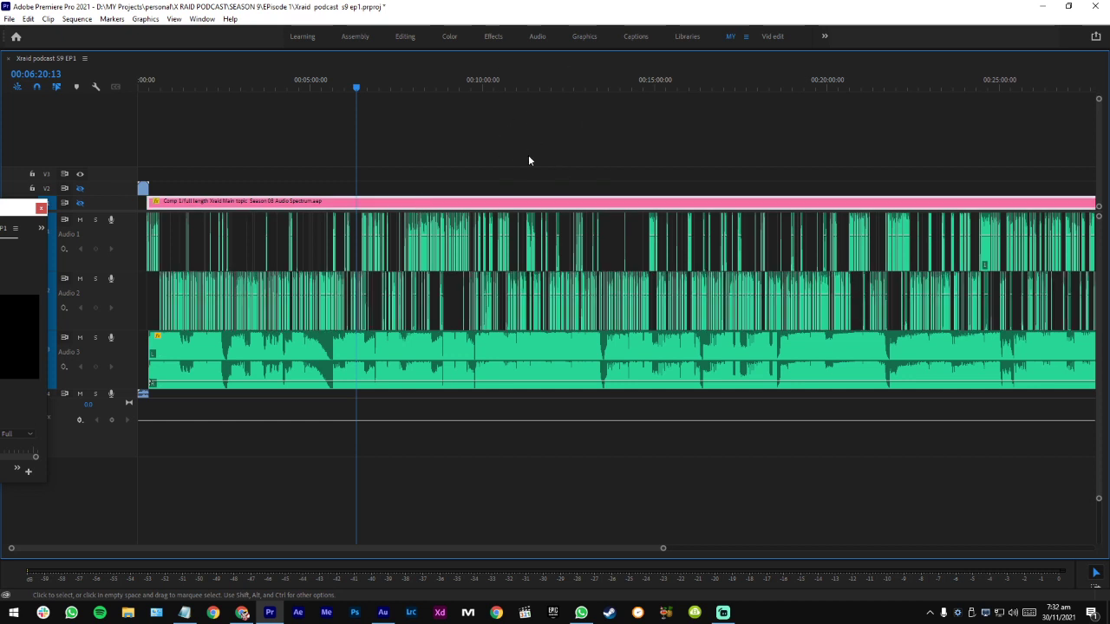
left_click_drag(664, 548, 1025, 548)
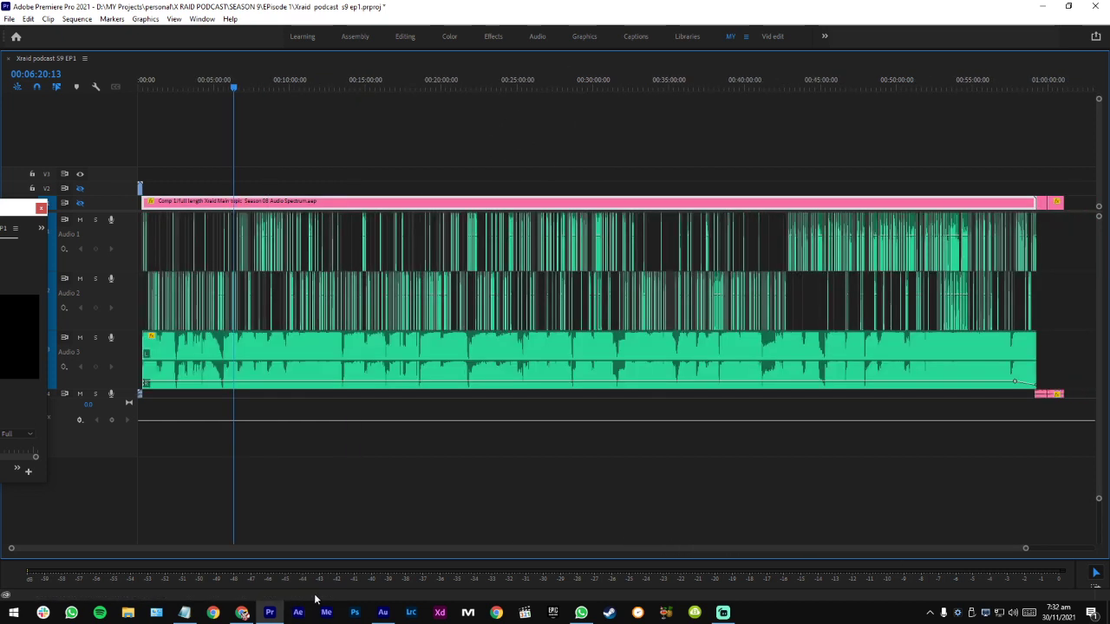
left_click_drag(1025, 548, 1094, 549)
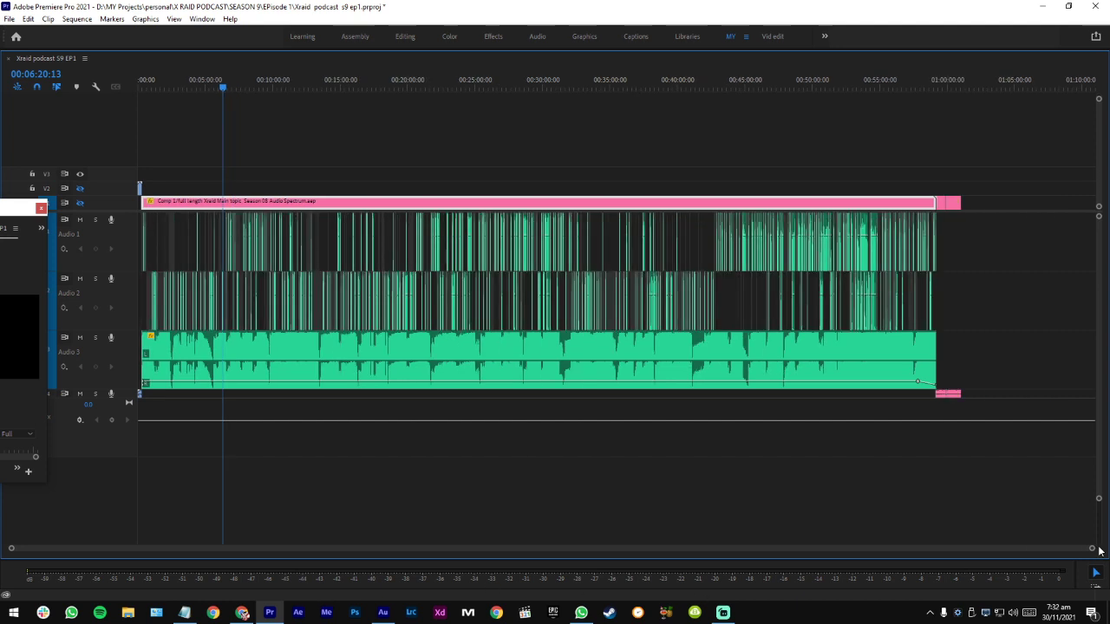
Step: Review the Audio 3 clip, the short clip at the sequence start and the closing clips after 00:59:15, leaving the playhead at 00:11:46:13
left_click(184, 87)
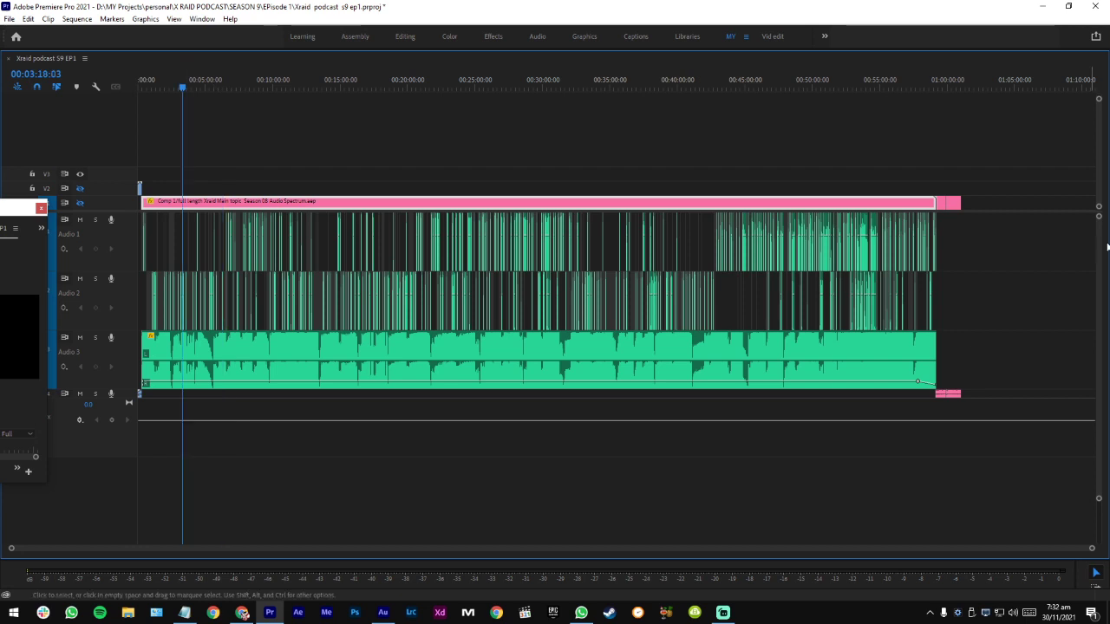
left_click(337, 371)
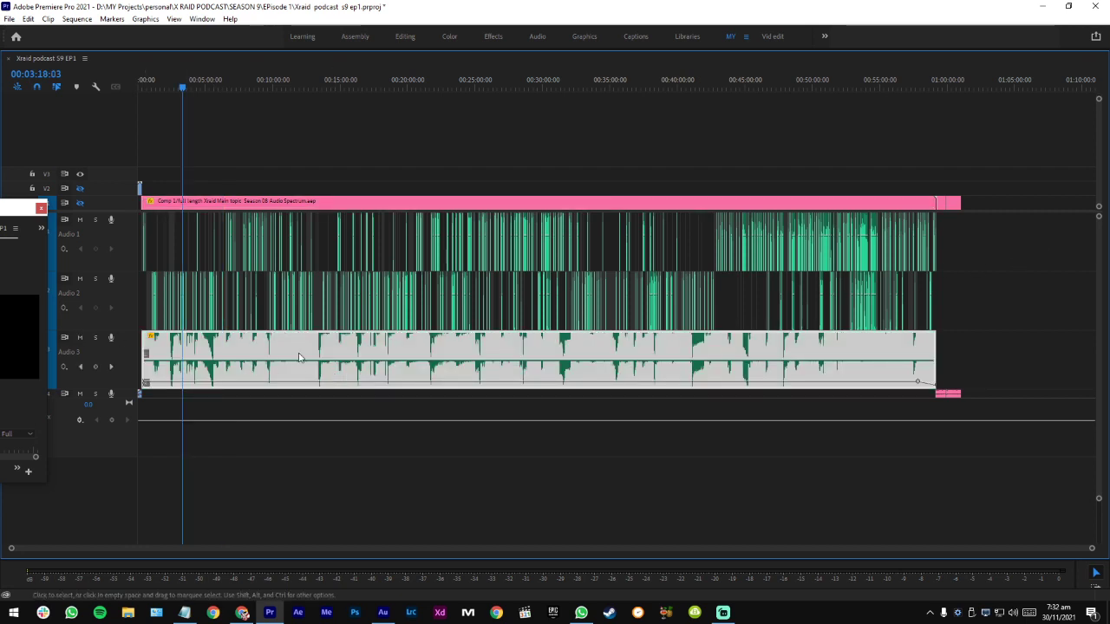
left_click(144, 401)
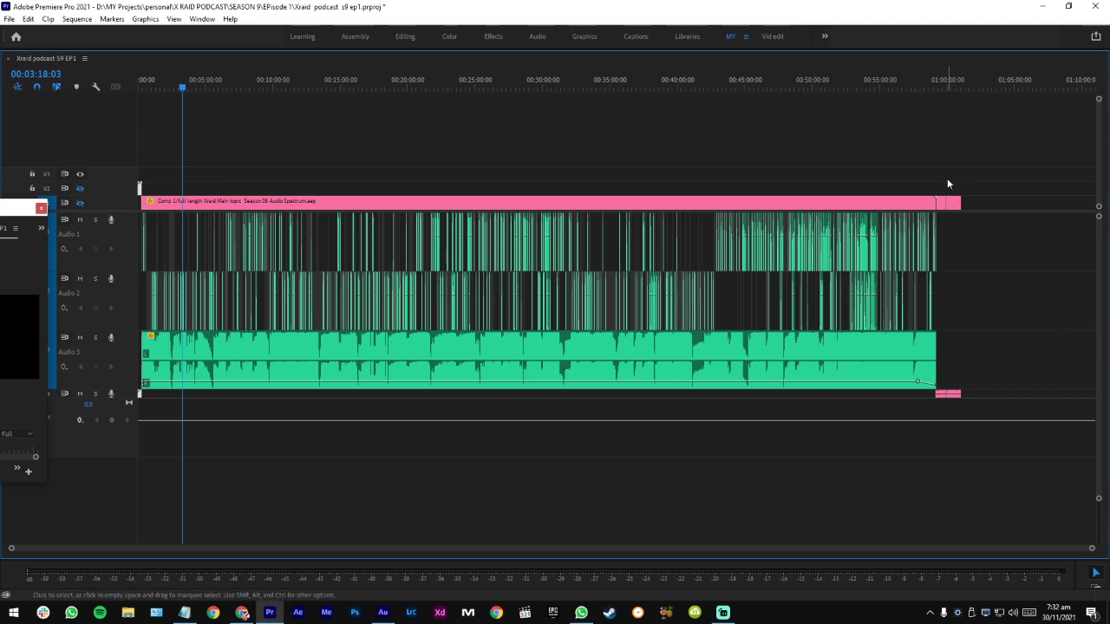
left_click_drag(950, 77, 943, 77)
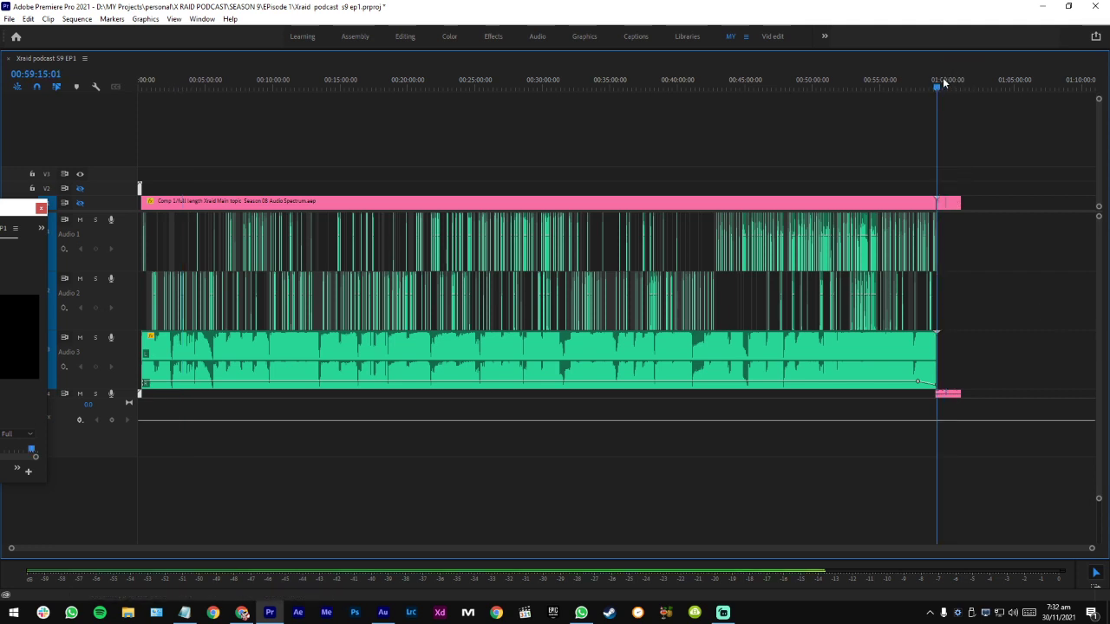
left_click_drag(983, 174, 938, 215)
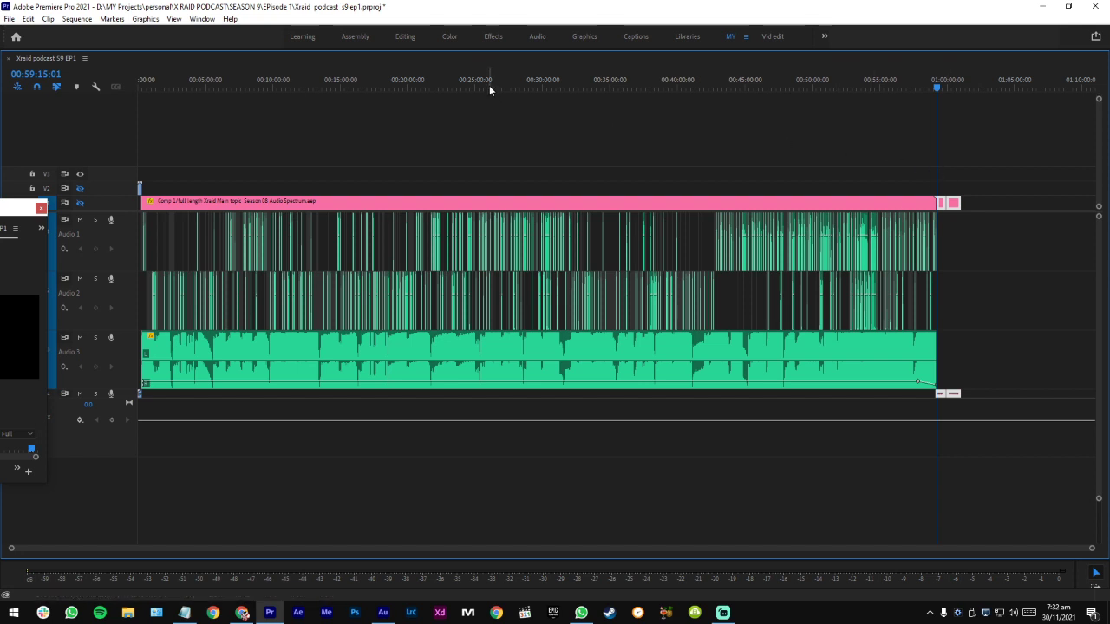
left_click_drag(489, 85, 297, 92)
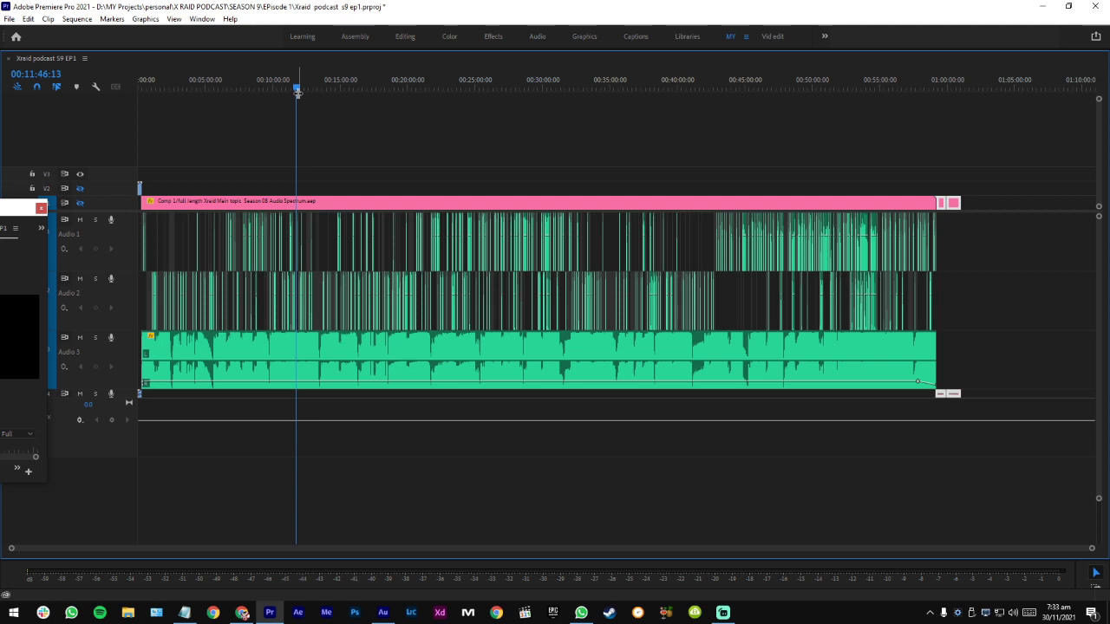
Step: Delete the Audio 3 clip, the opening and closing clips and the Audio Spectrum comp, keeping only the Audio 1 and Audio 2 vocals
left_click_drag(1025, 350, 2, 455)
key("Delete")
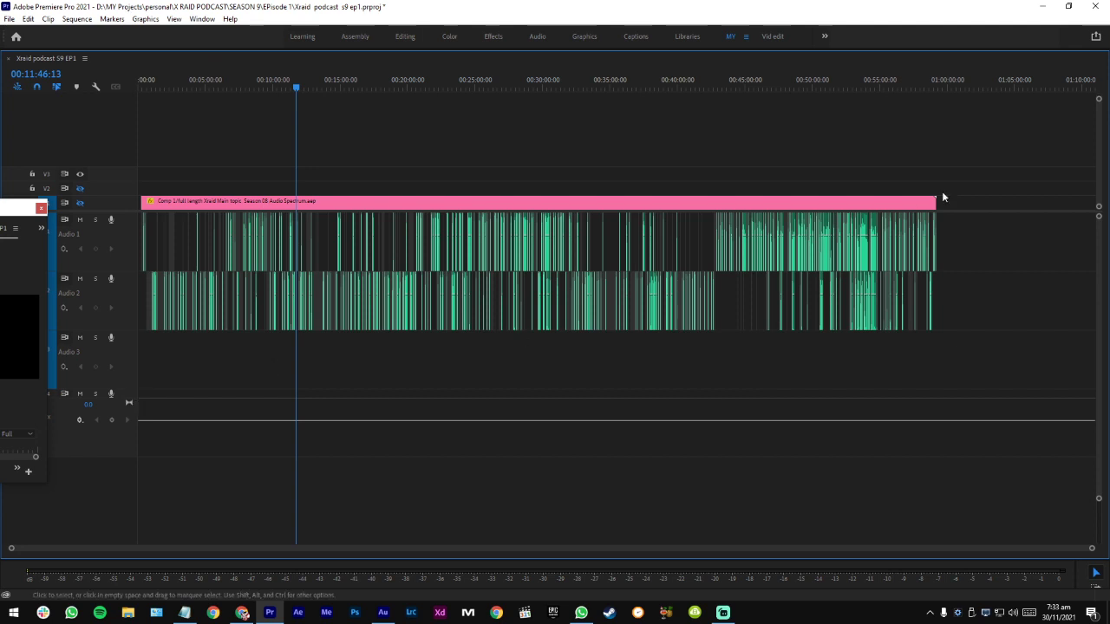
left_click_drag(942, 191, 789, 200)
key("Delete")
Step: Inspect the vocal clips on Audio 1 and Audio 2 by selecting each track's clips in turn, then place the playhead at 00:41:35:01
left_click_drag(1008, 219, 2, 260)
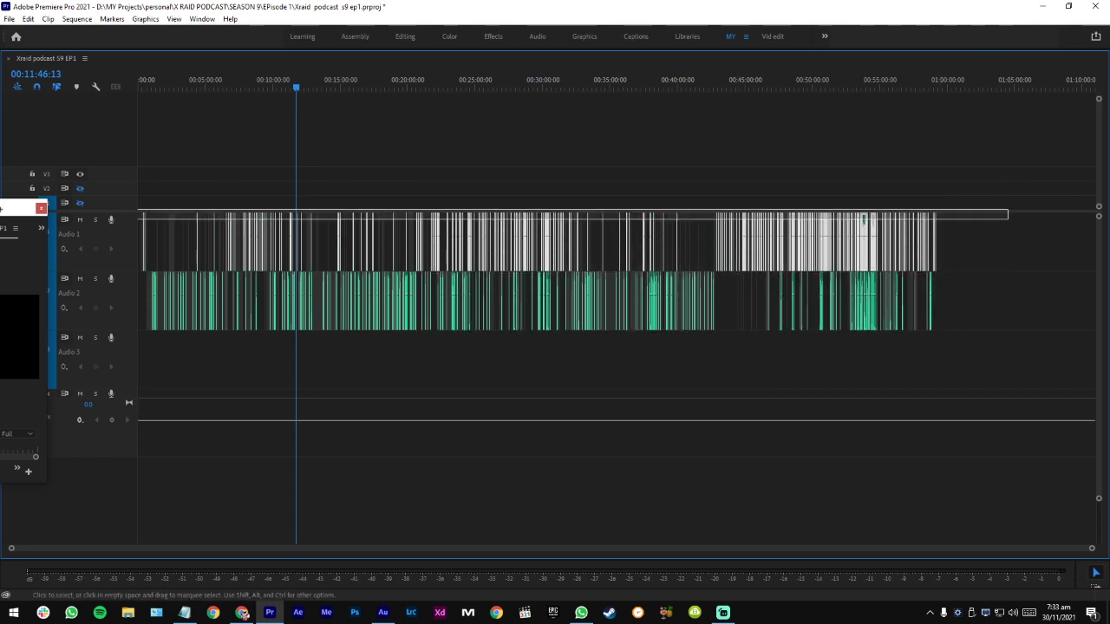
left_click_drag(1086, 314, 1, 304)
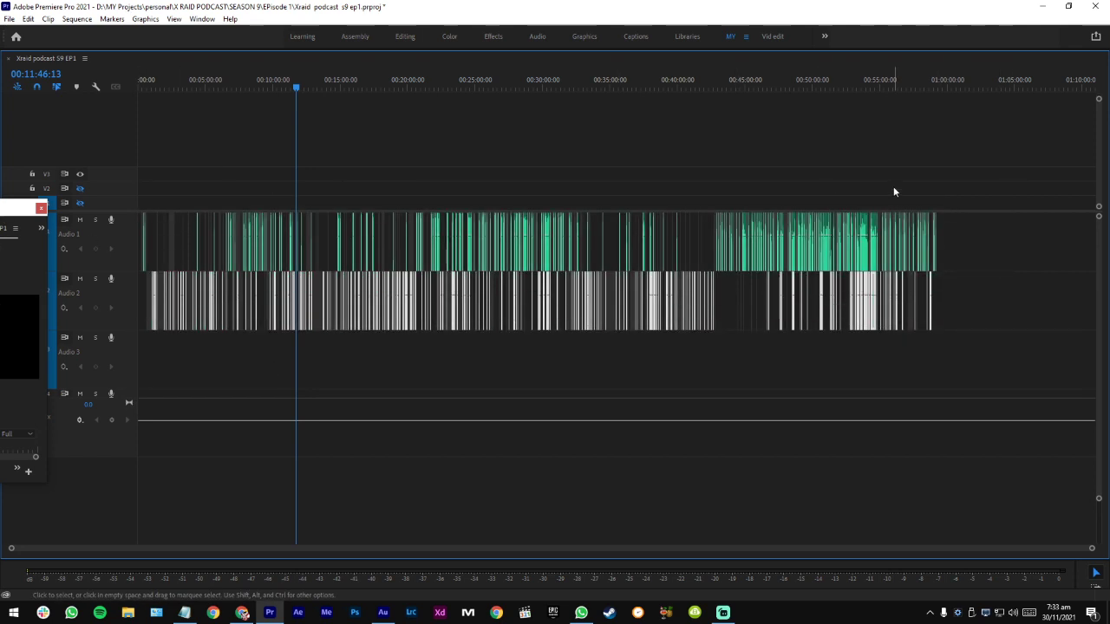
left_click_drag(1038, 259, 475, 315)
left_click_drag(1052, 307, 153, 321)
left_click_drag(977, 220, 88, 235)
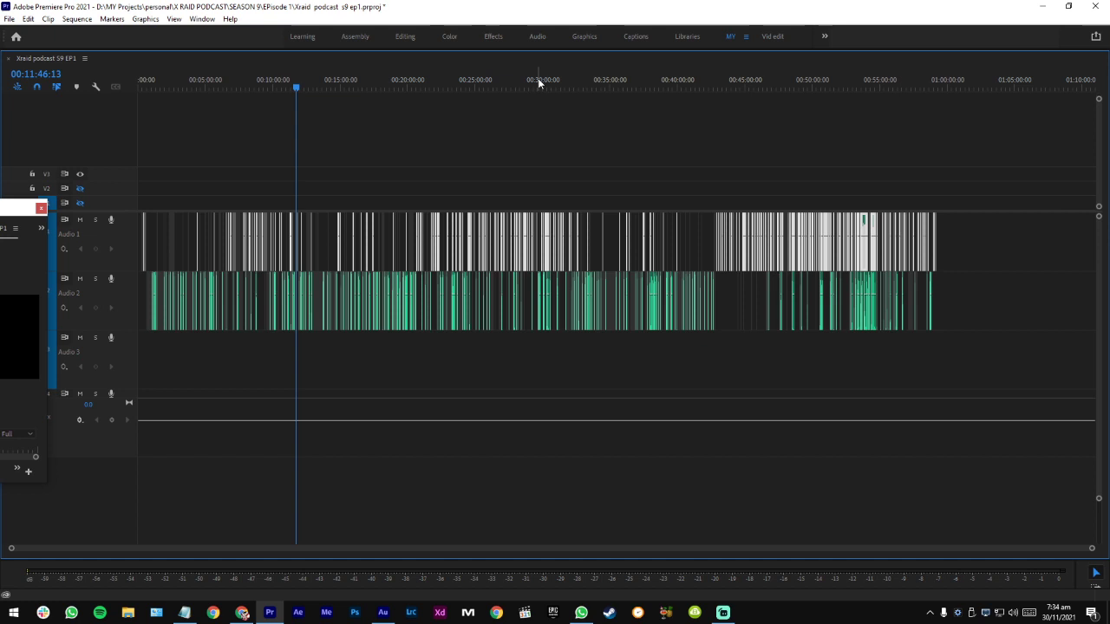
left_click(699, 86)
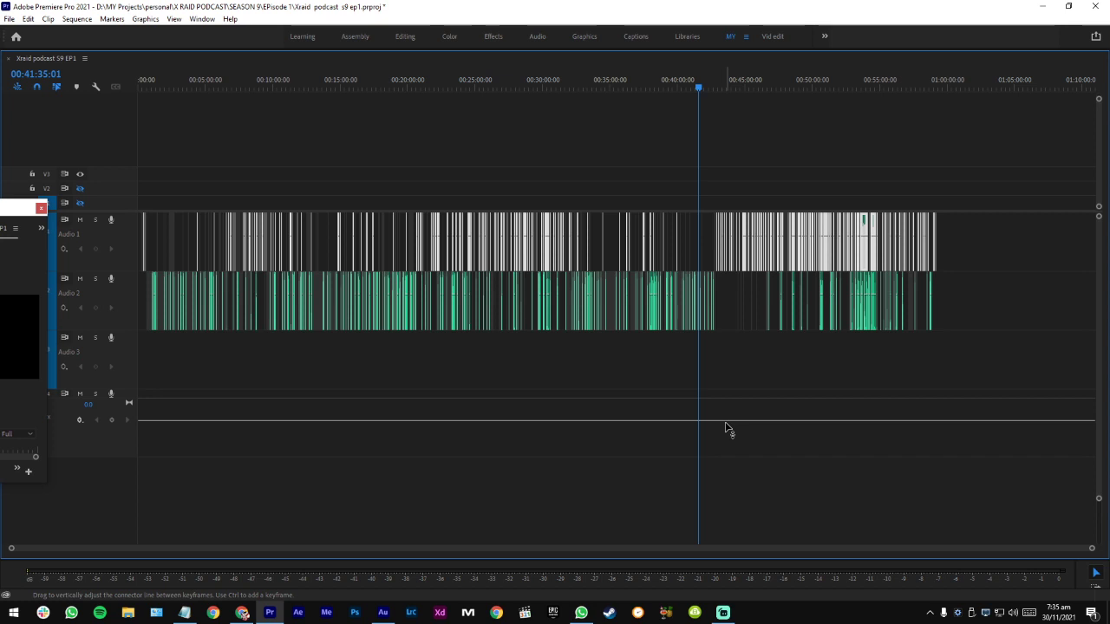
Step: Set the volume level of the audio clip on Audio 3 to -40 dB at 00:41:35:01
left_click_drag(28, 208, 301, 109)
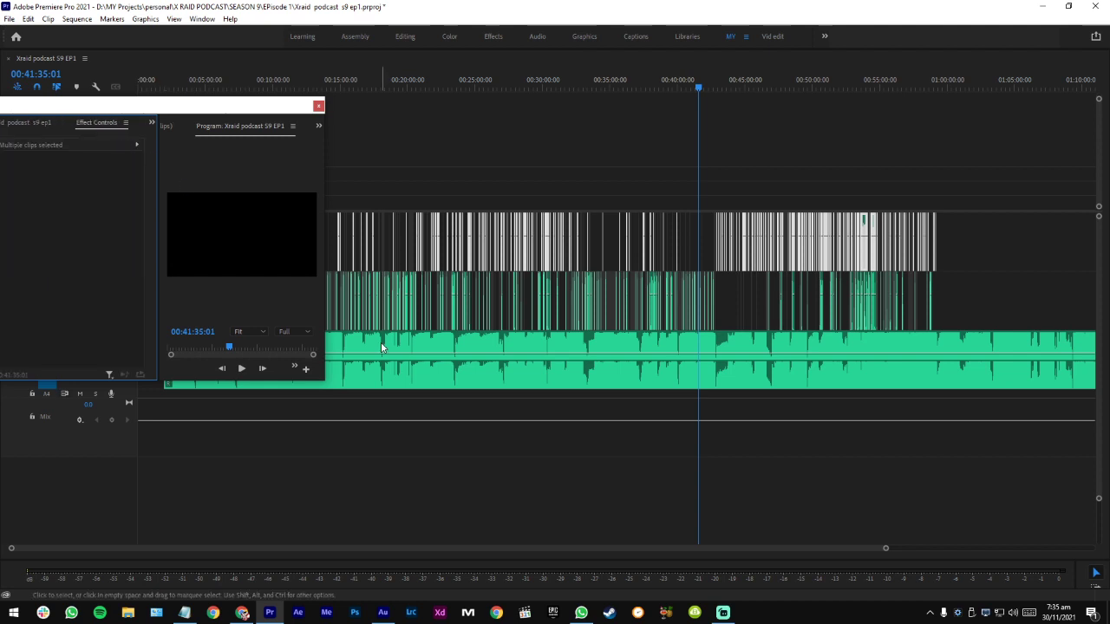
left_click(380, 347)
left_click_drag(79, 111, 139, 108)
left_click(135, 190)
type("-40")
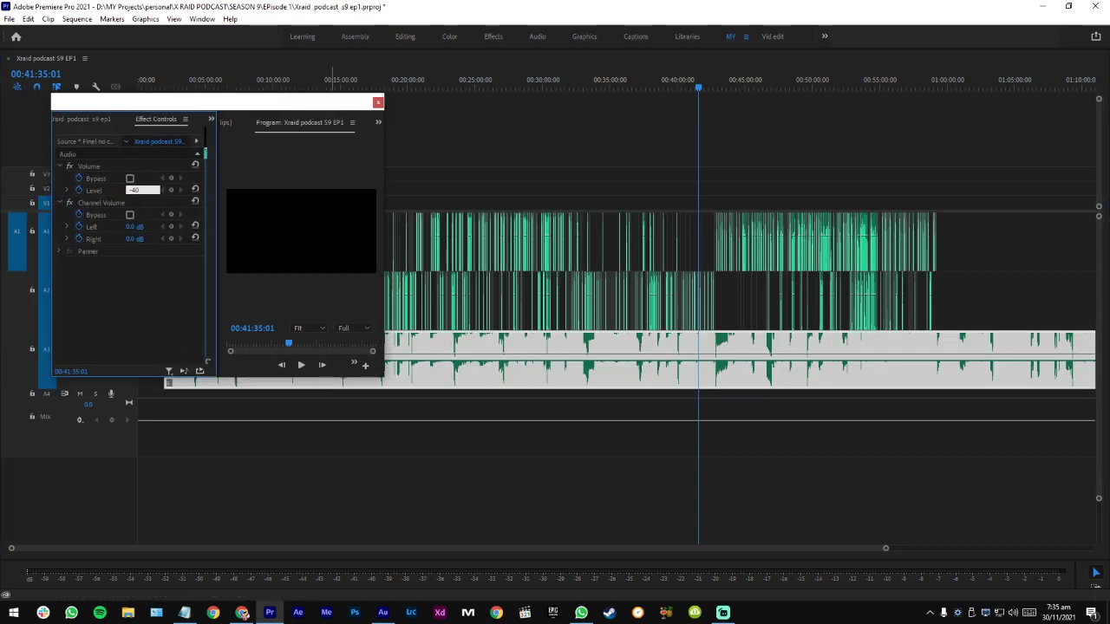
key("Return")
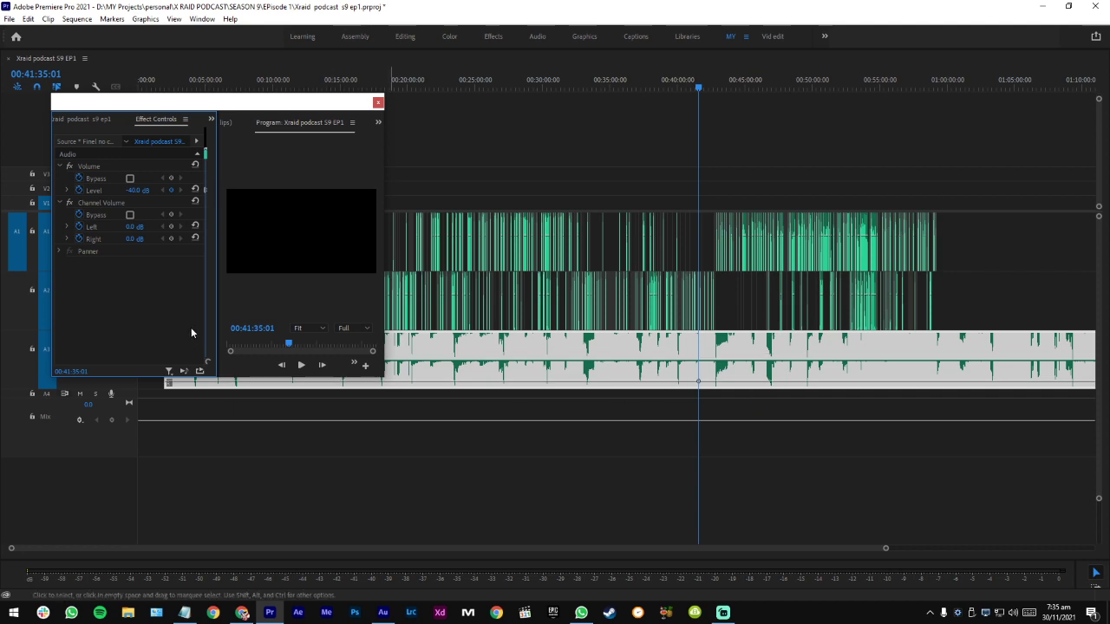
mouse_move(301, 110)
left_mouse_down()
mouse_move(142, 109)
mouse_move(288, 101)
left_mouse_up()
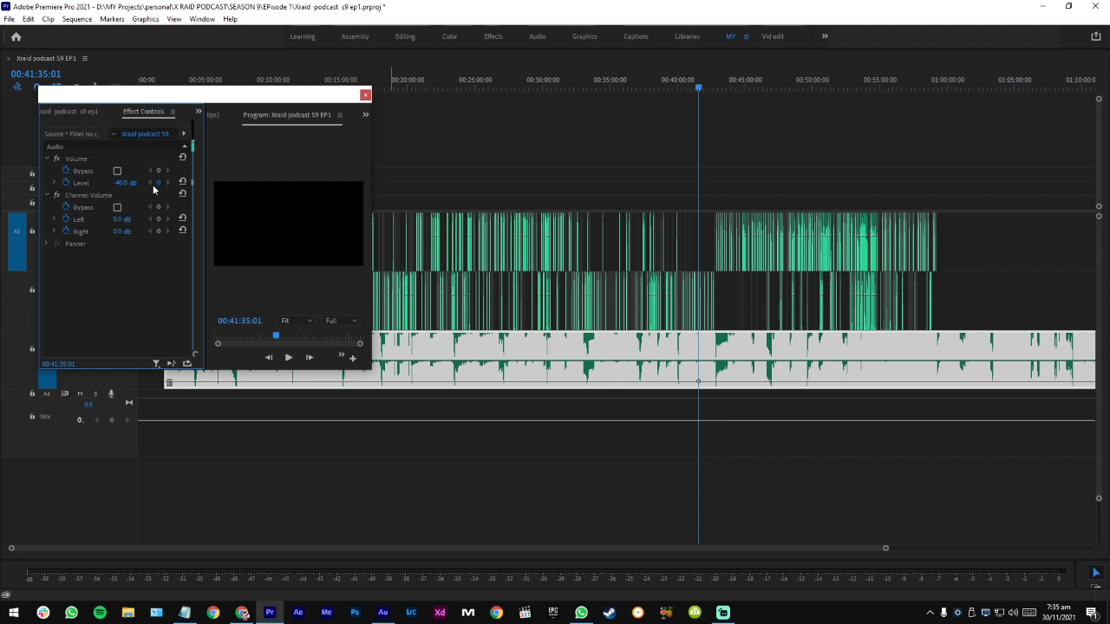
left_click(384, 614)
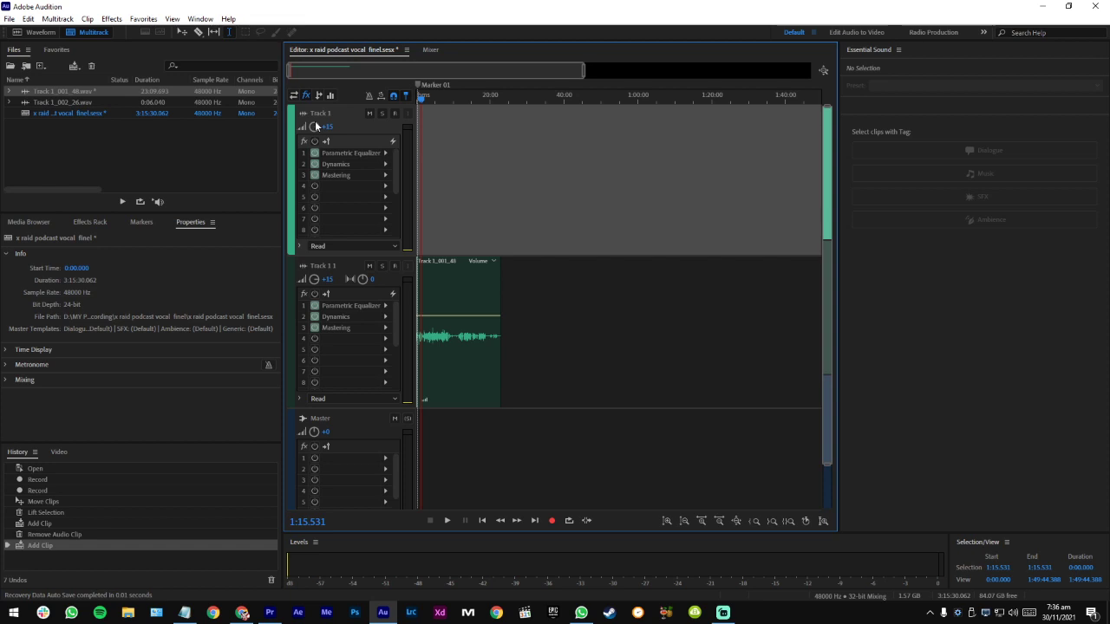
key("alt+Tab")
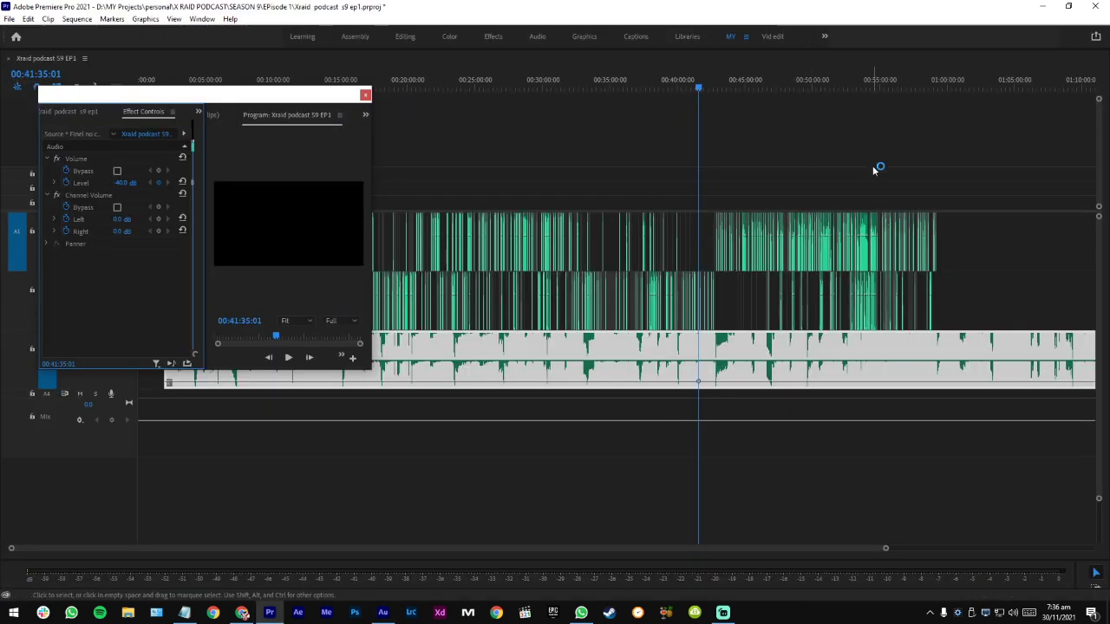
Step: Close the podcast project in Premiere Pro without saving the changes
left_click(1102, 6)
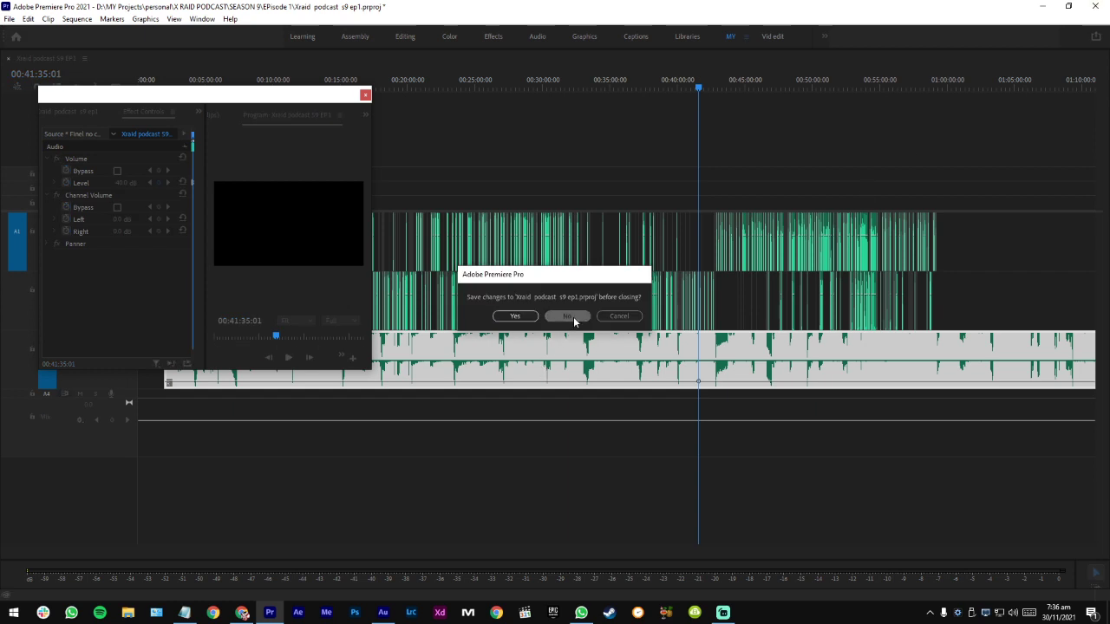
left_click(567, 316)
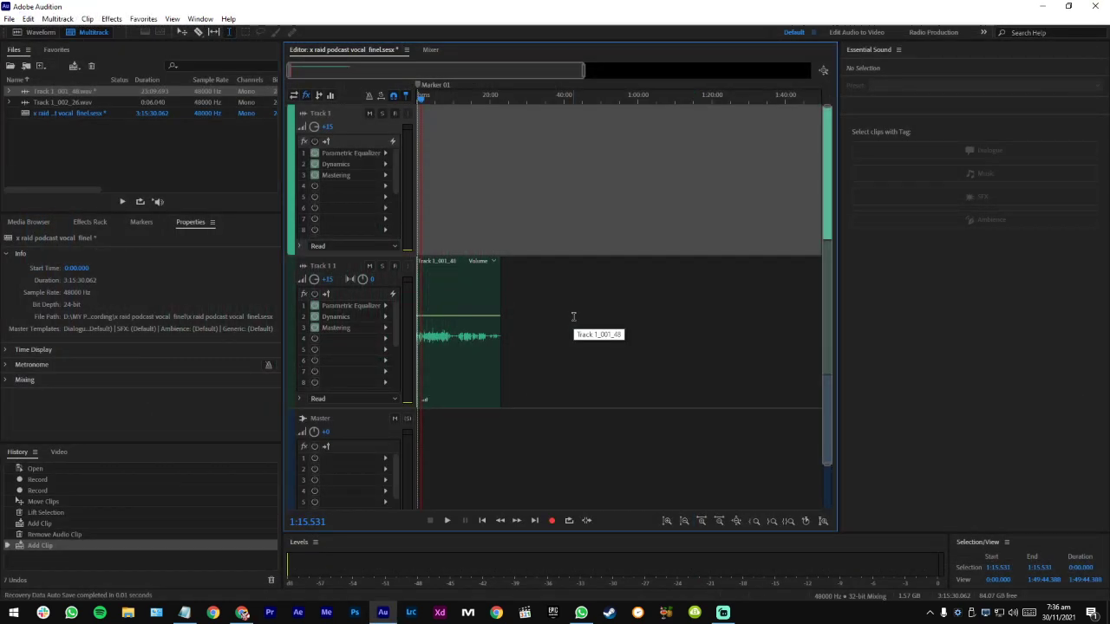
Step: Switch to Chrome, search Google for "anchorfm" and open the Anchor podcast site from the results
left_click(243, 612)
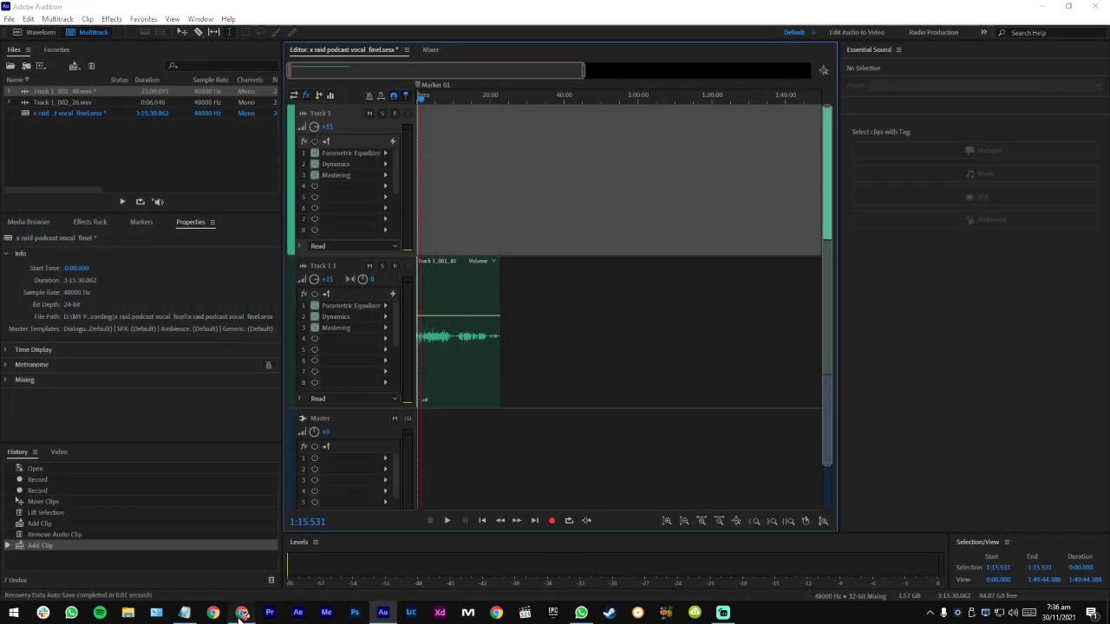
left_click_drag(183, 70, 86, 84)
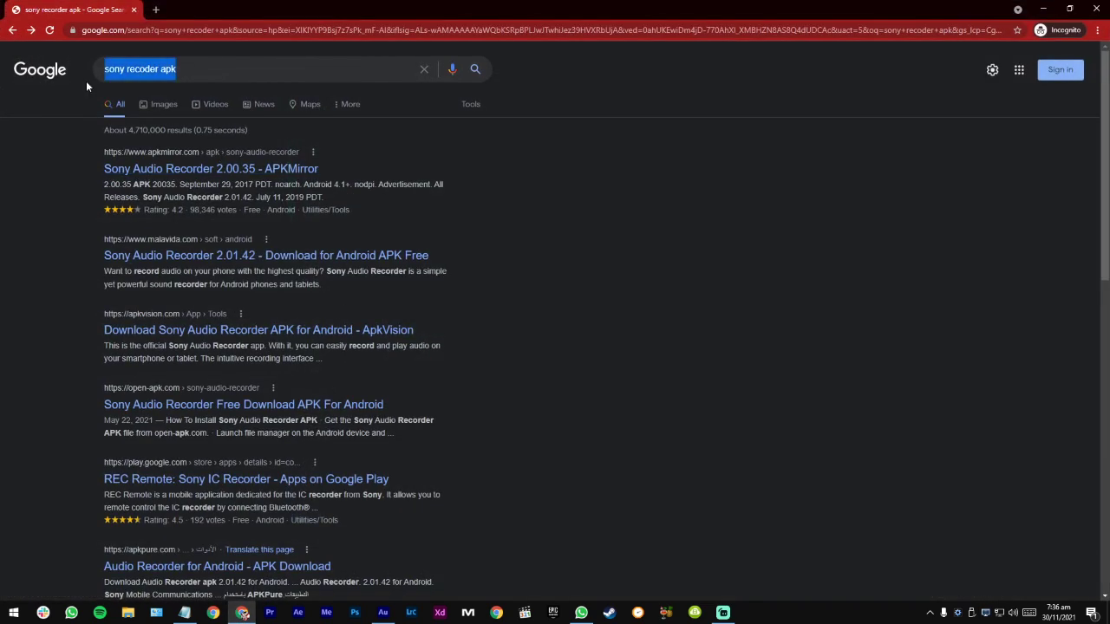
type("anchor")
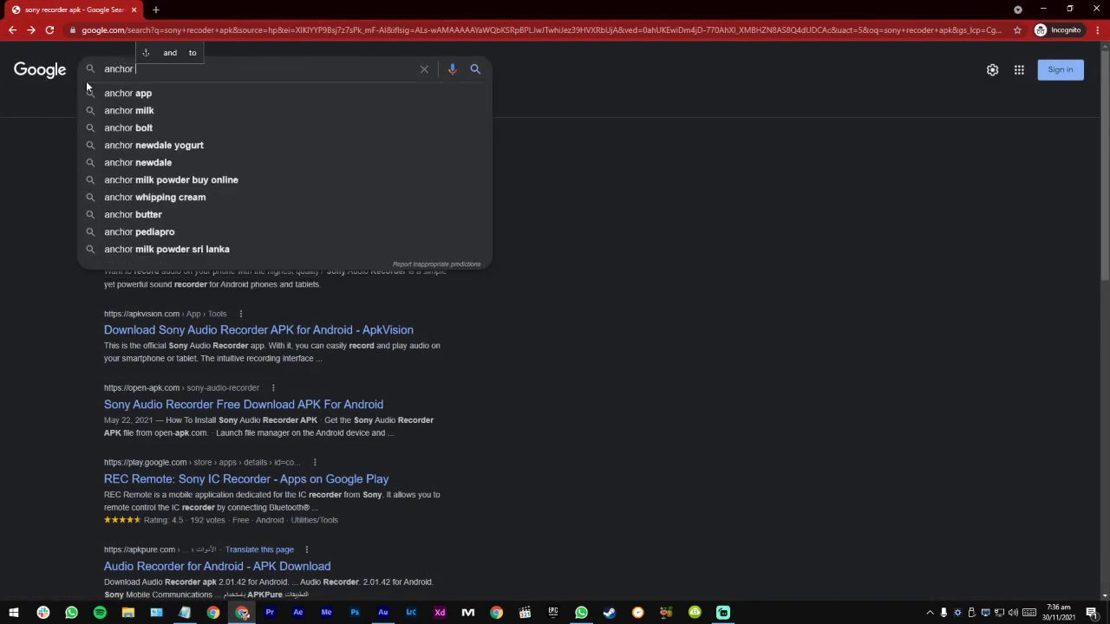
key("BackSpace")
type("fm")
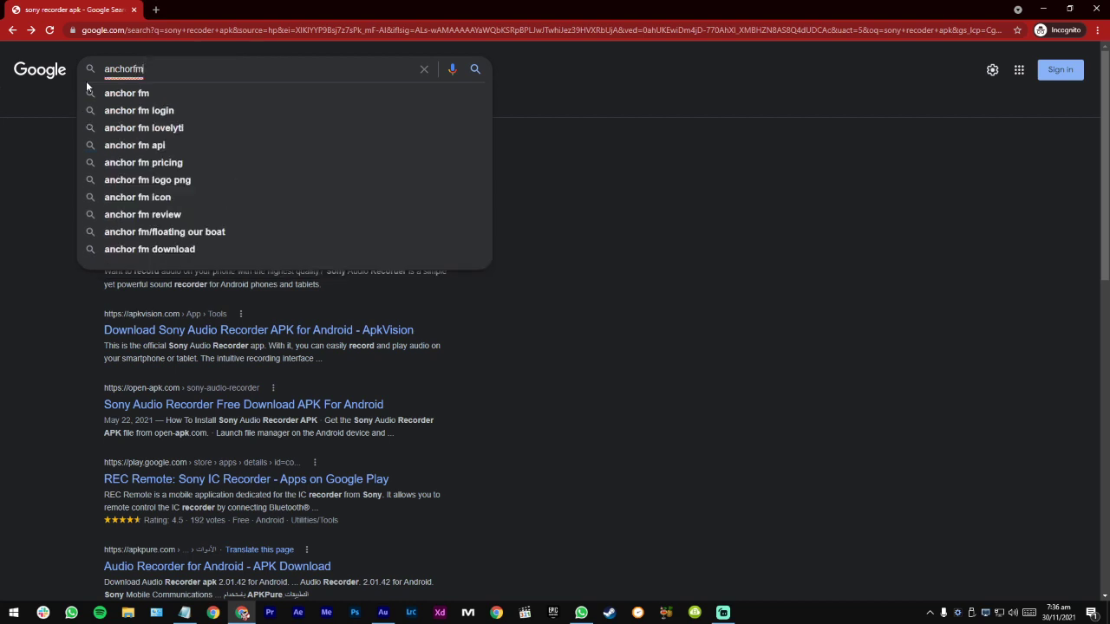
key("Return")
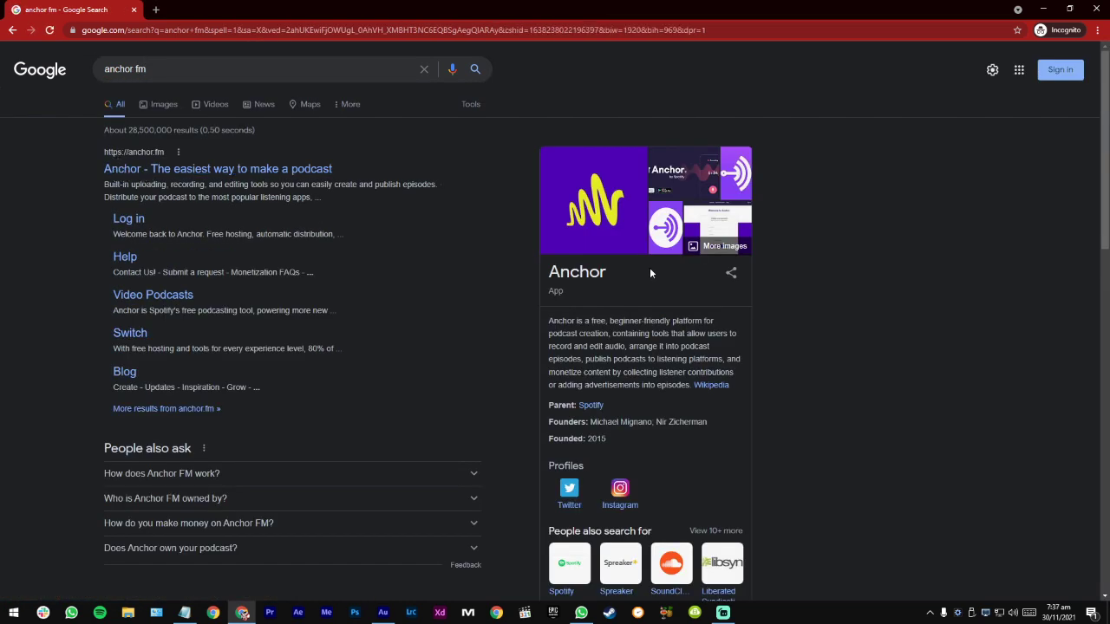
left_click(299, 173)
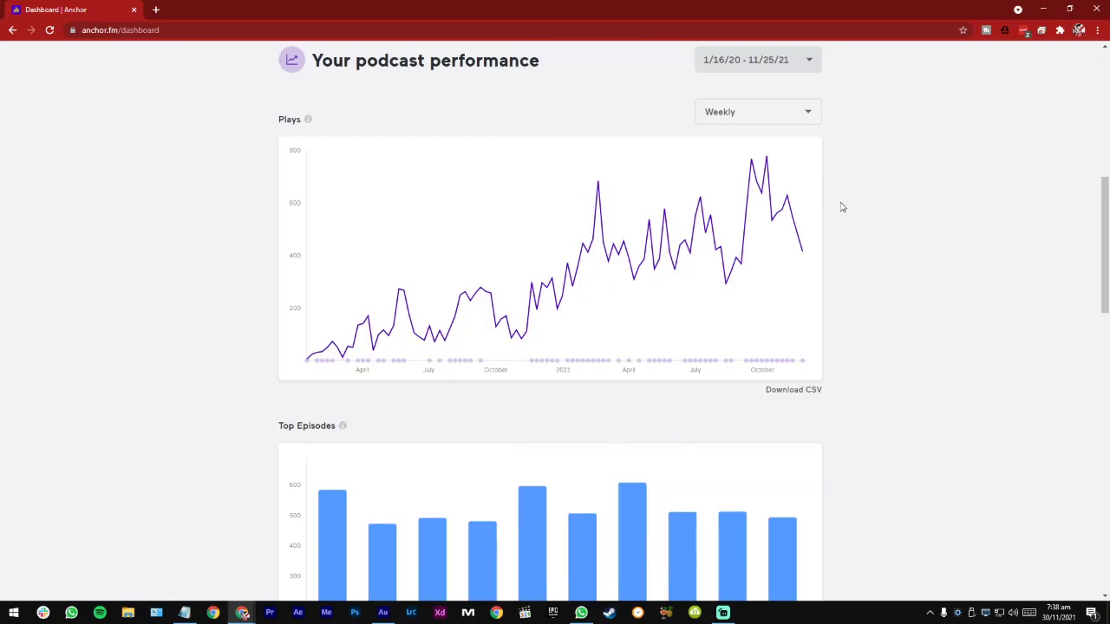
Step: Review the Anchor dashboard's show details and performance figures, and look at the Episodes page
scroll(808, 223, "up", 2)
scroll(809, 222, "up", 4)
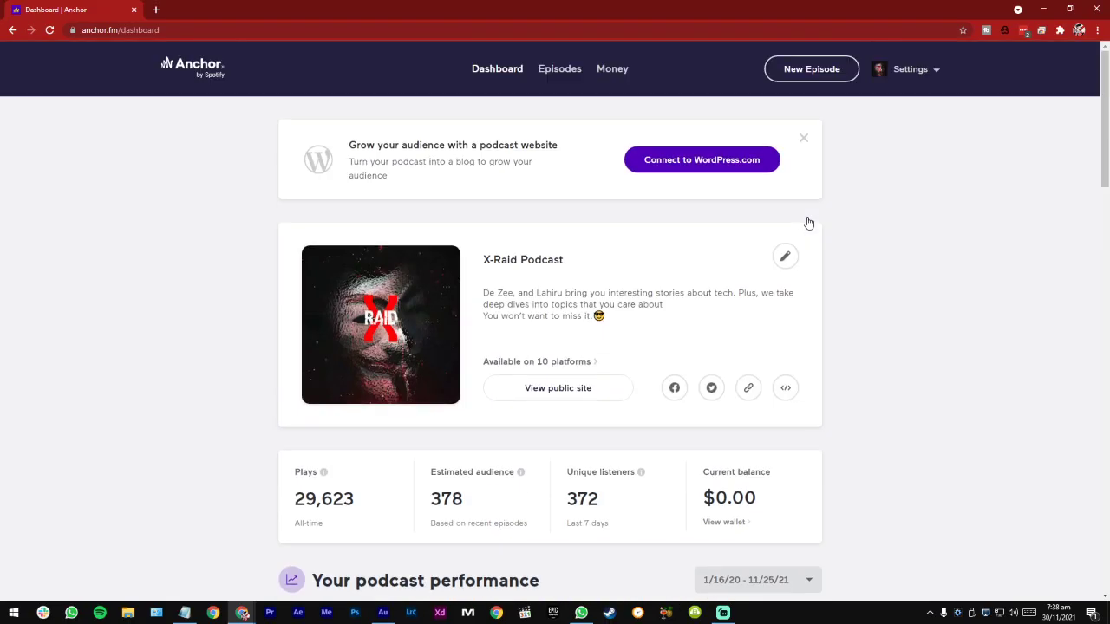
left_click(561, 71)
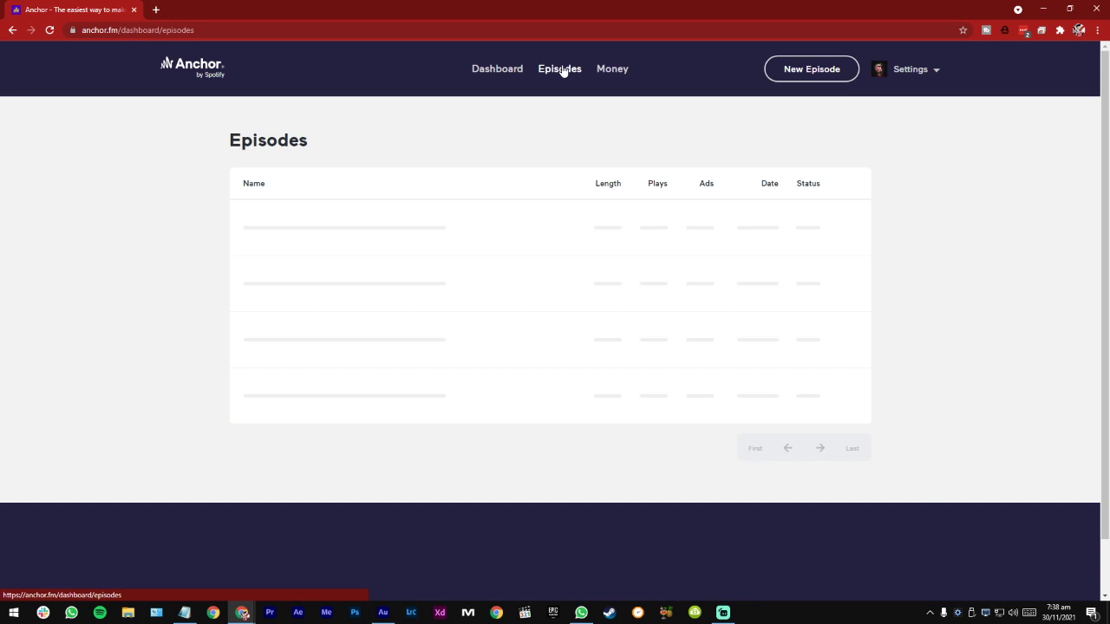
left_click(489, 73)
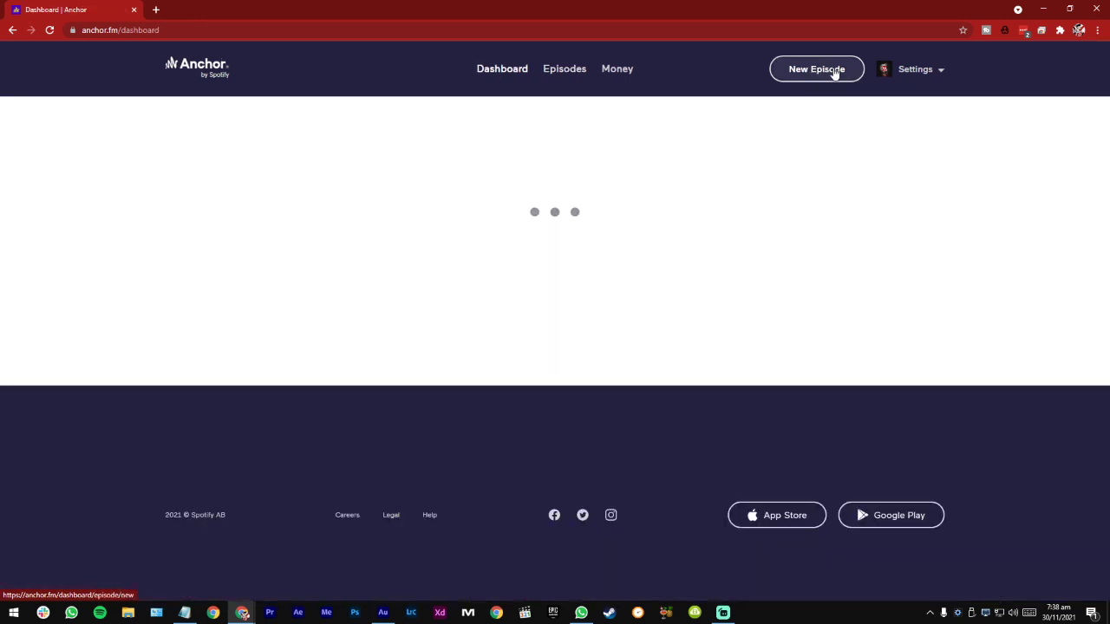
Step: Open the new episode page and its audio upload file selection, leaving without choosing a file
left_click(834, 72)
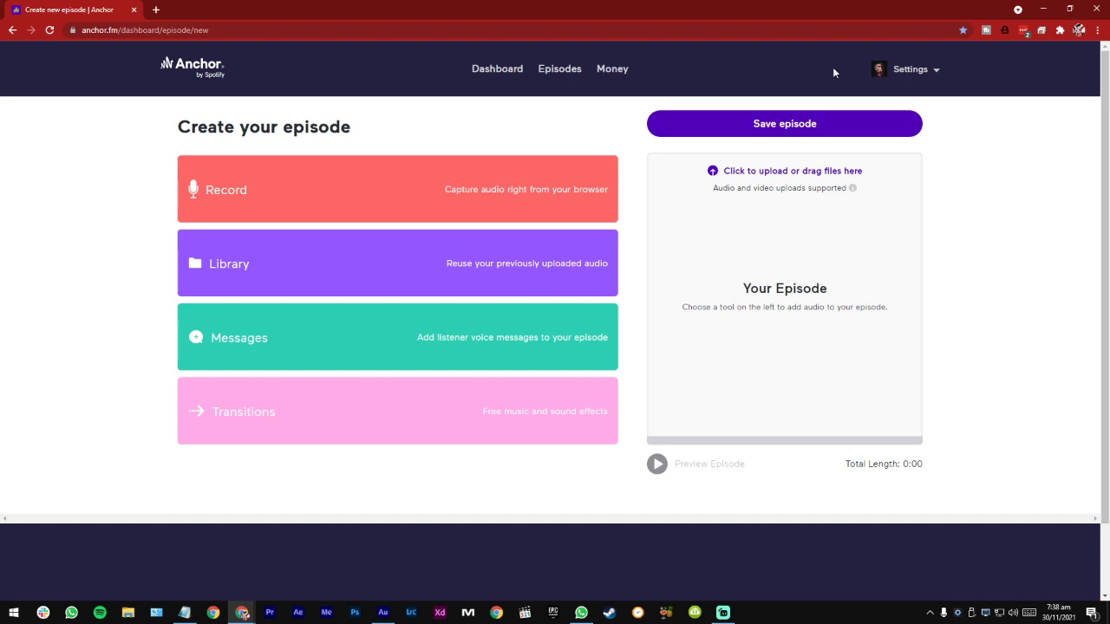
left_click(746, 178)
key("Escape")
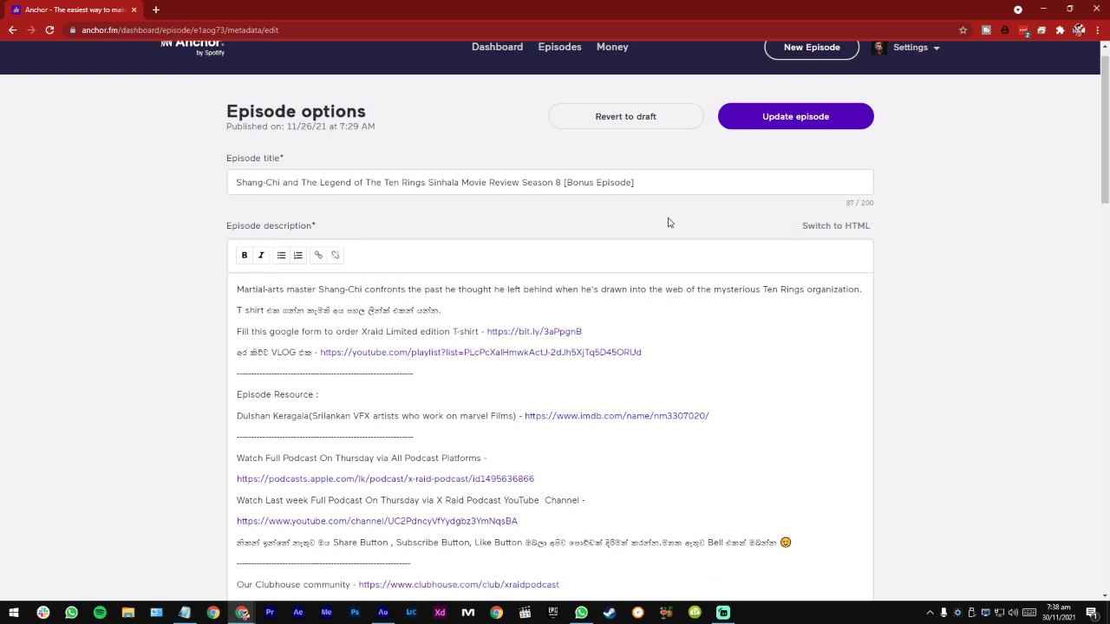
Step: Examine the title, description and publish date in the options of the published Shang-Chi bonus episode
scroll(667, 221, "down", 3)
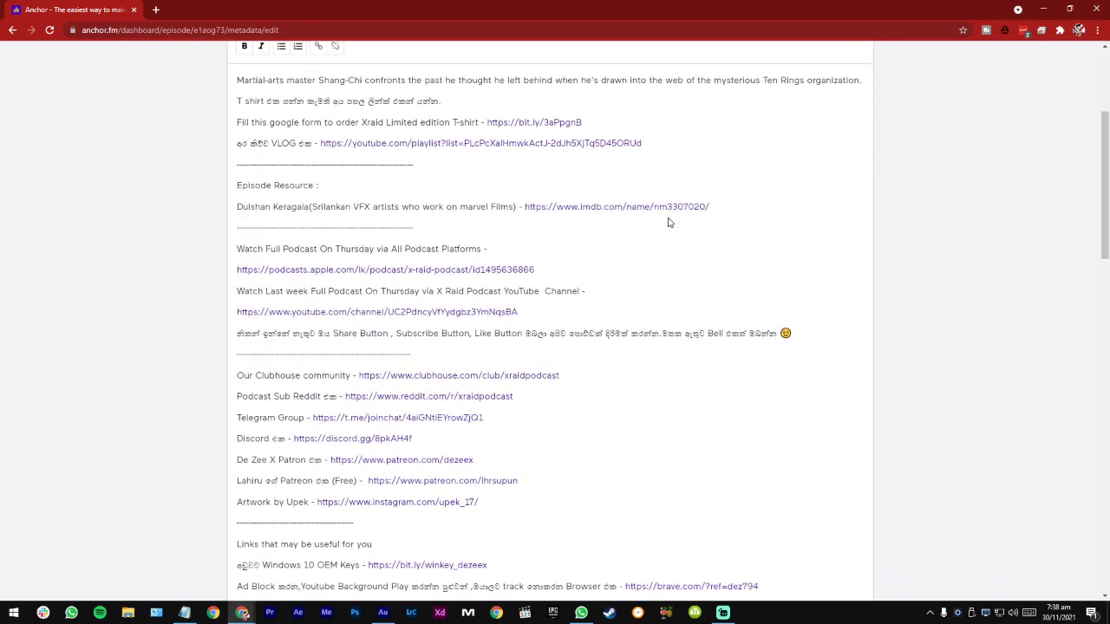
scroll(668, 221, "up", 3)
left_click(612, 214)
scroll(768, 444, "down", 3)
scroll(768, 444, "down", 8)
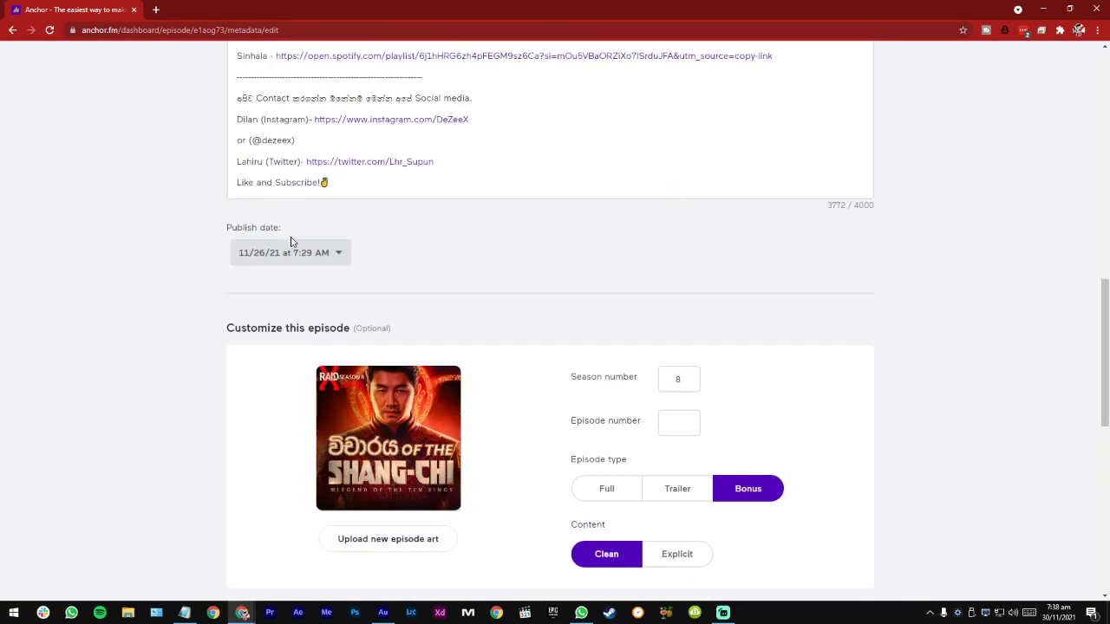
scroll(322, 268, "up", 12)
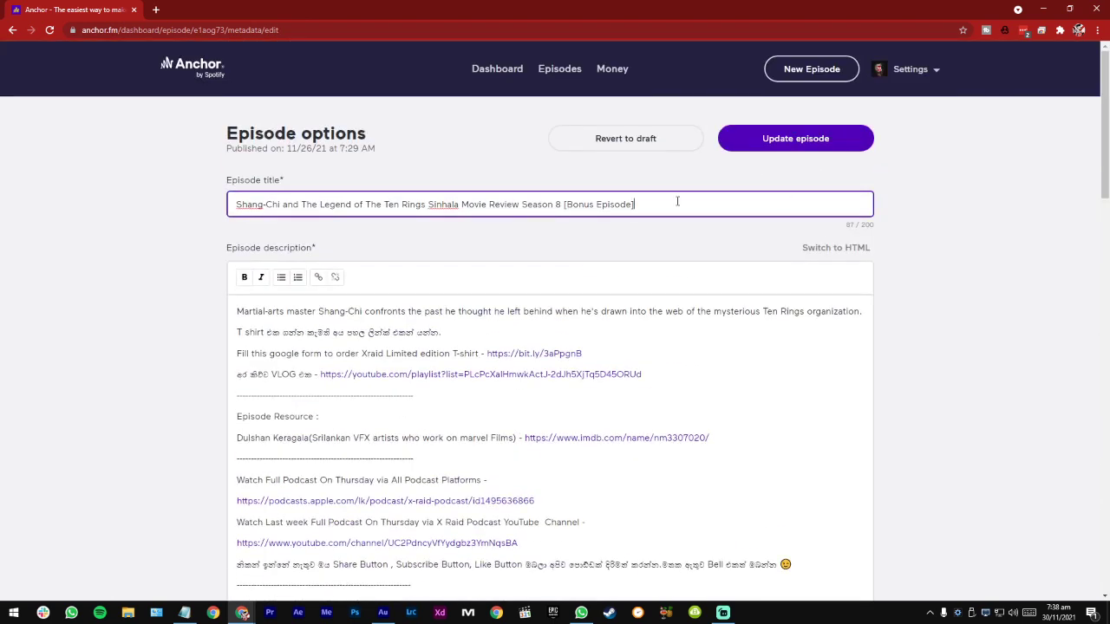
Step: Look over the episode's artwork, season and episode numbers, episode type, content rating, polls and Q&A options
scroll(678, 410, "down", 4)
scroll(678, 409, "down", 10)
scroll(659, 388, "up", 1)
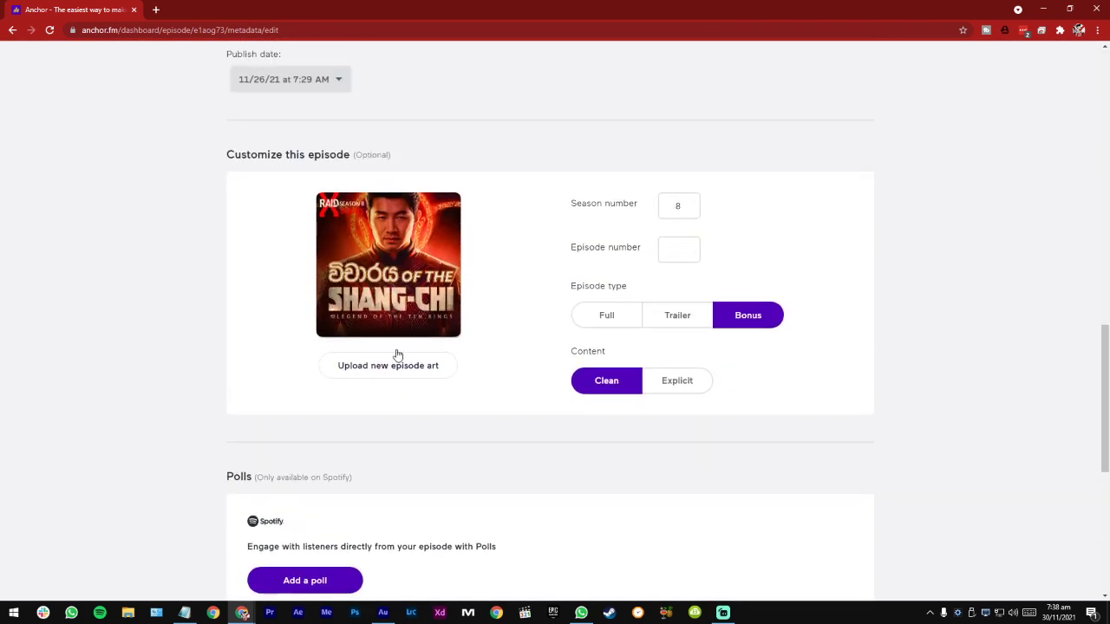
scroll(465, 544, "down", 3)
scroll(465, 542, "down", 2)
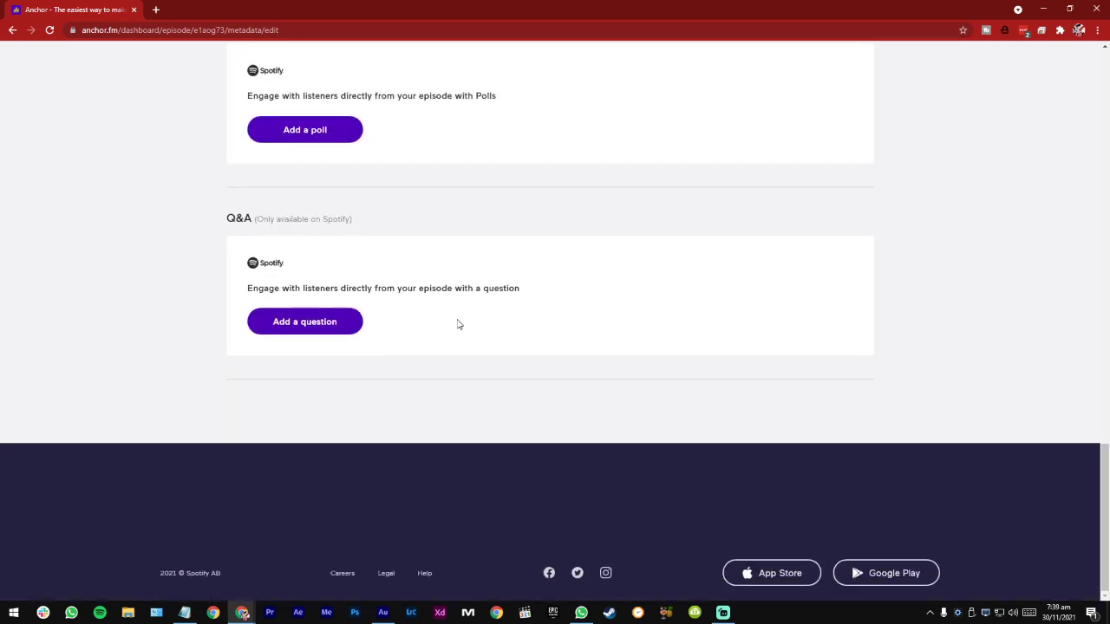
scroll(439, 347, "up", 2)
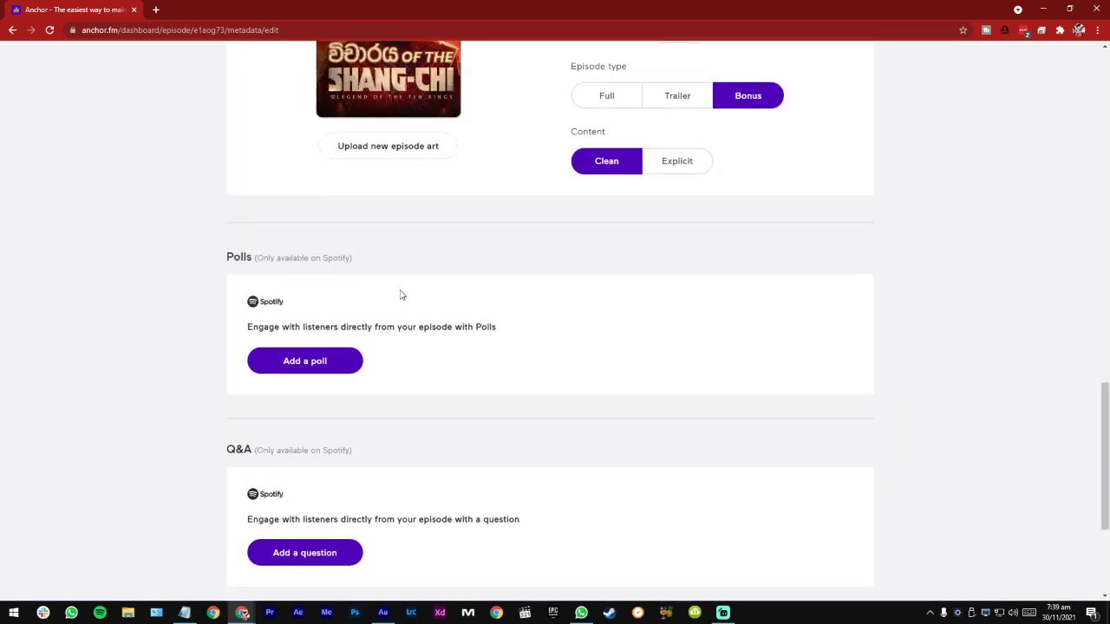
scroll(458, 313, "up", 3)
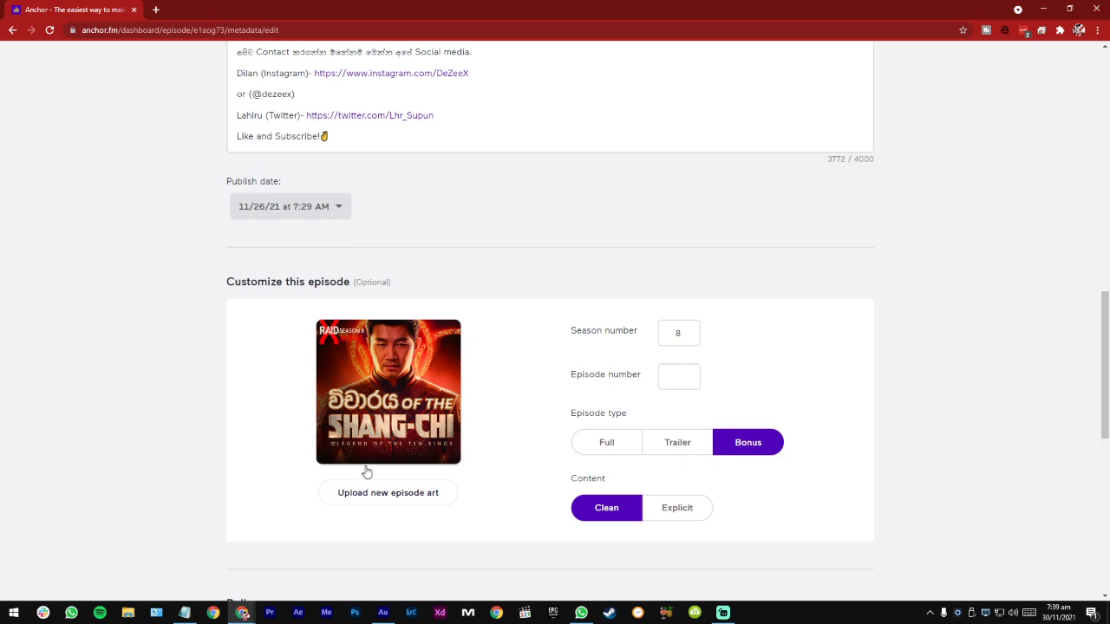
scroll(676, 382, "up", 9)
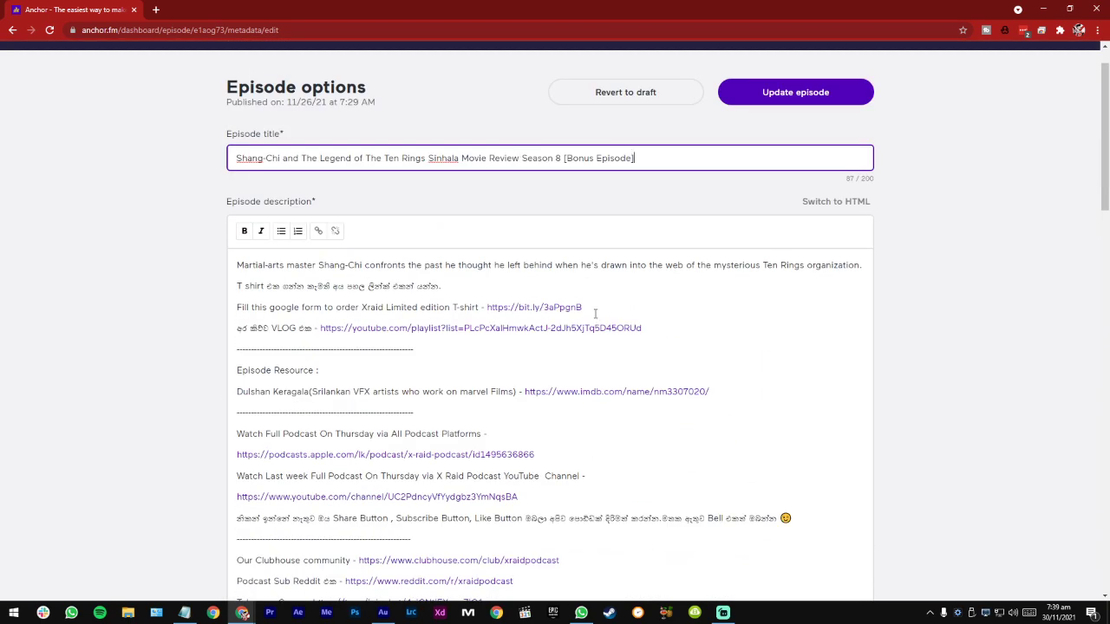
scroll(642, 308, "up", 1)
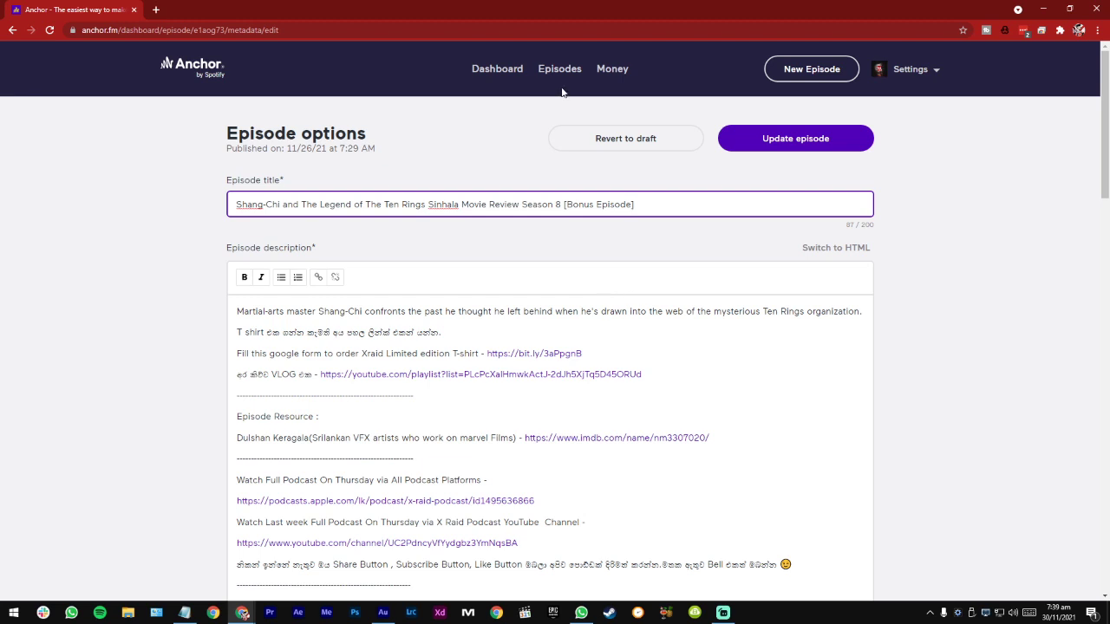
Step: Open the Podcast Availability page and inspect the platform list, expanding and collapsing the Apple Podcasts entry
left_click(880, 73)
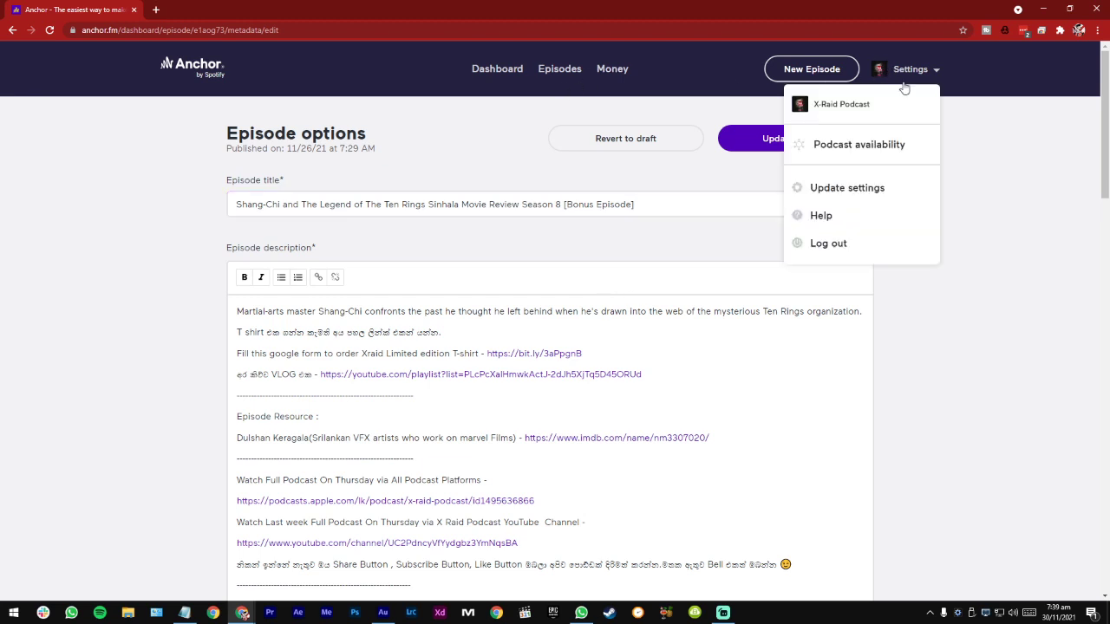
left_click(824, 147)
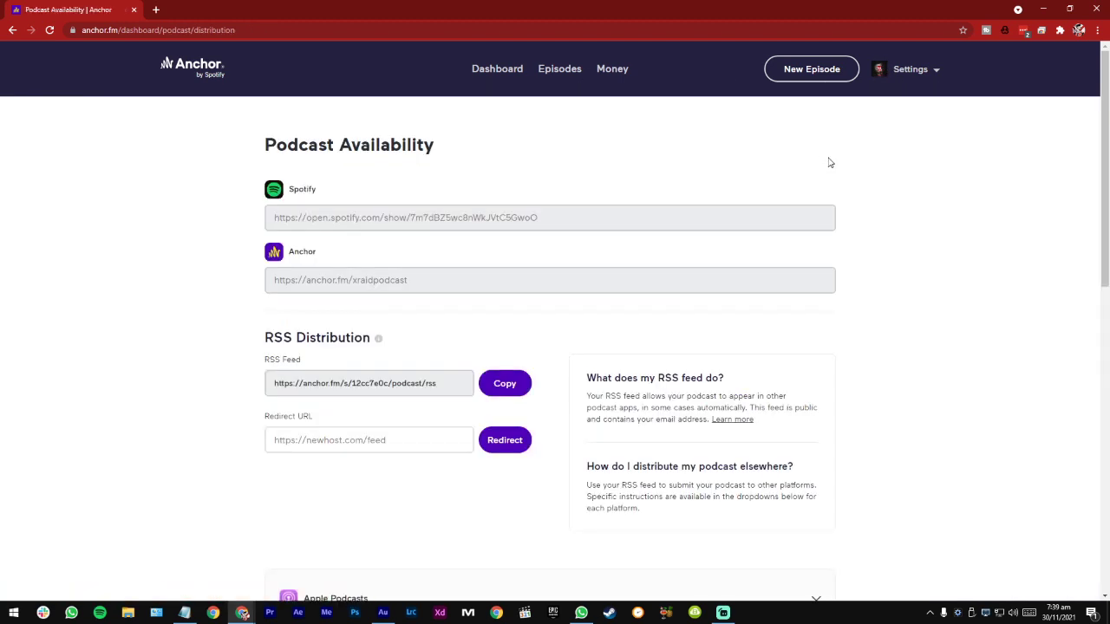
scroll(614, 209, "down", 3)
scroll(614, 208, "down", 2)
scroll(775, 233, "up", 1)
left_click(769, 253)
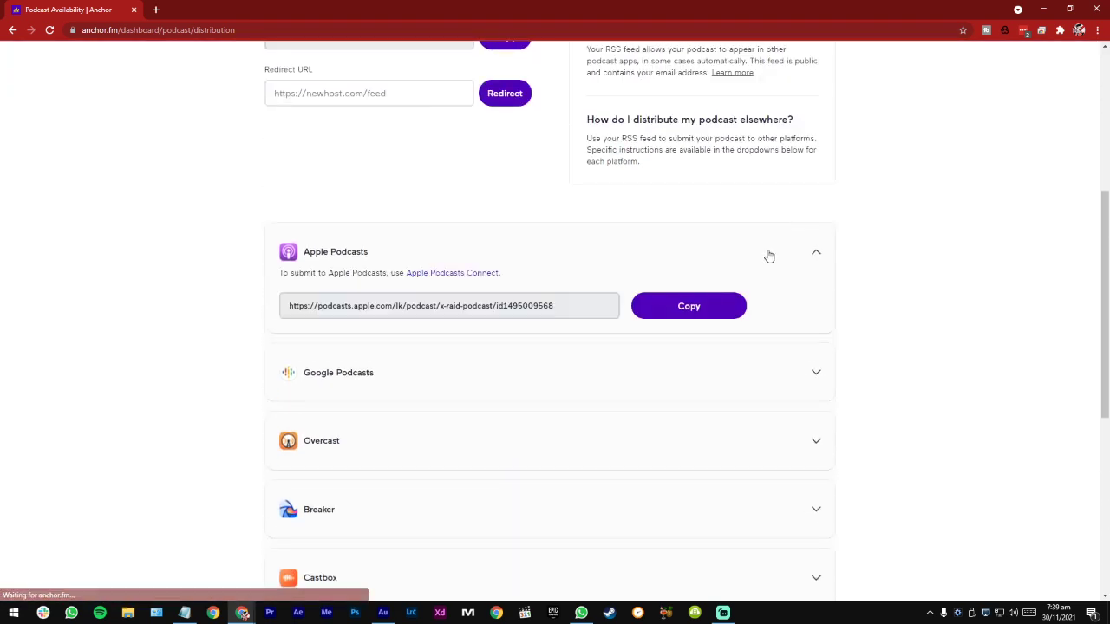
left_click(768, 255)
scroll(768, 255, "up", 4)
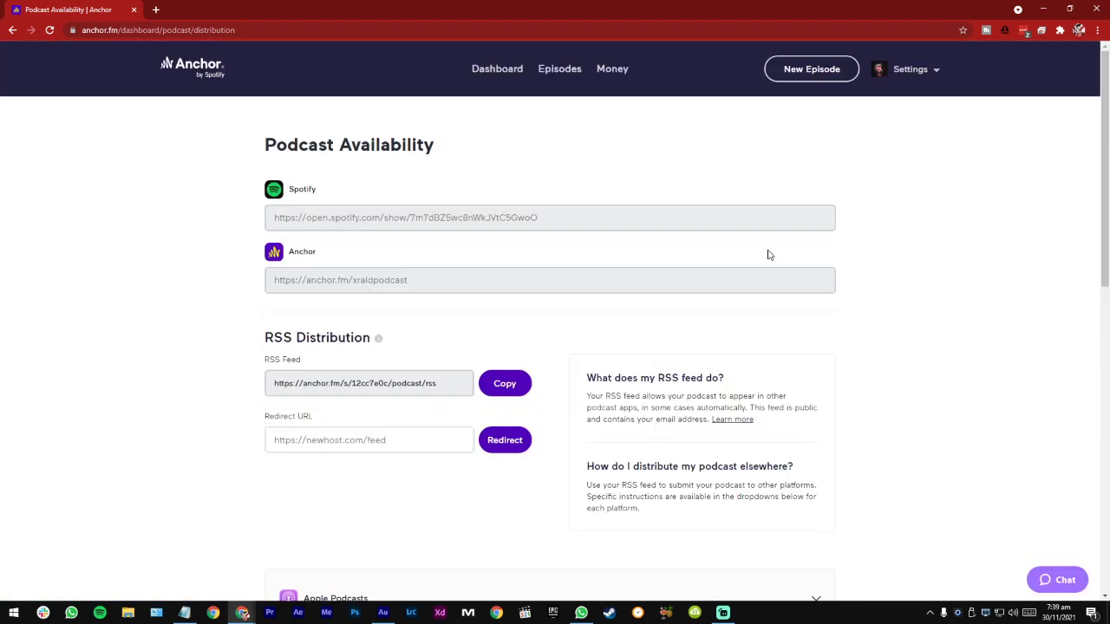
Step: Copy the podcast's RSS feed link from the RSS Distribution section
scroll(769, 254, "down", 7)
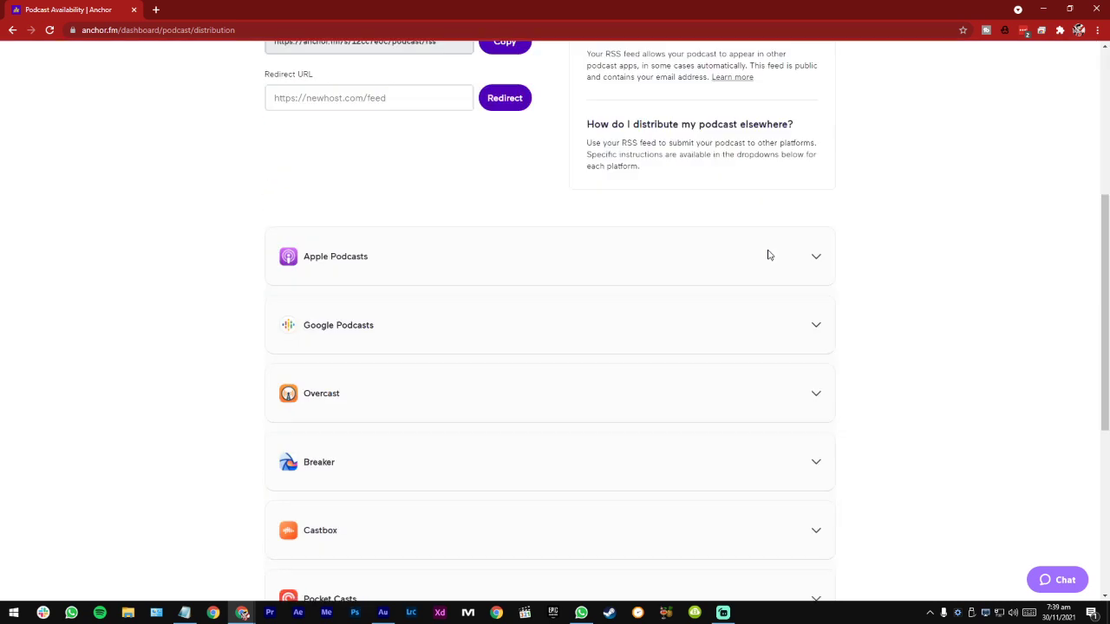
scroll(569, 295, "up", 7)
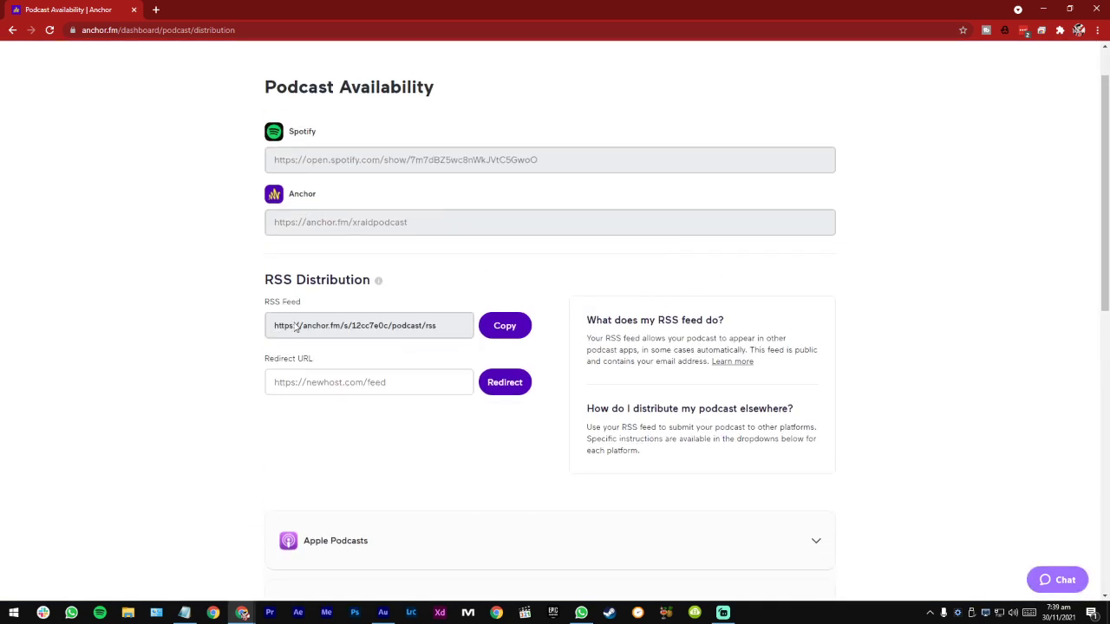
left_click(498, 335)
Step: Search Google in a new tab for "pocast podcast submit" and look through the results
left_click(155, 10)
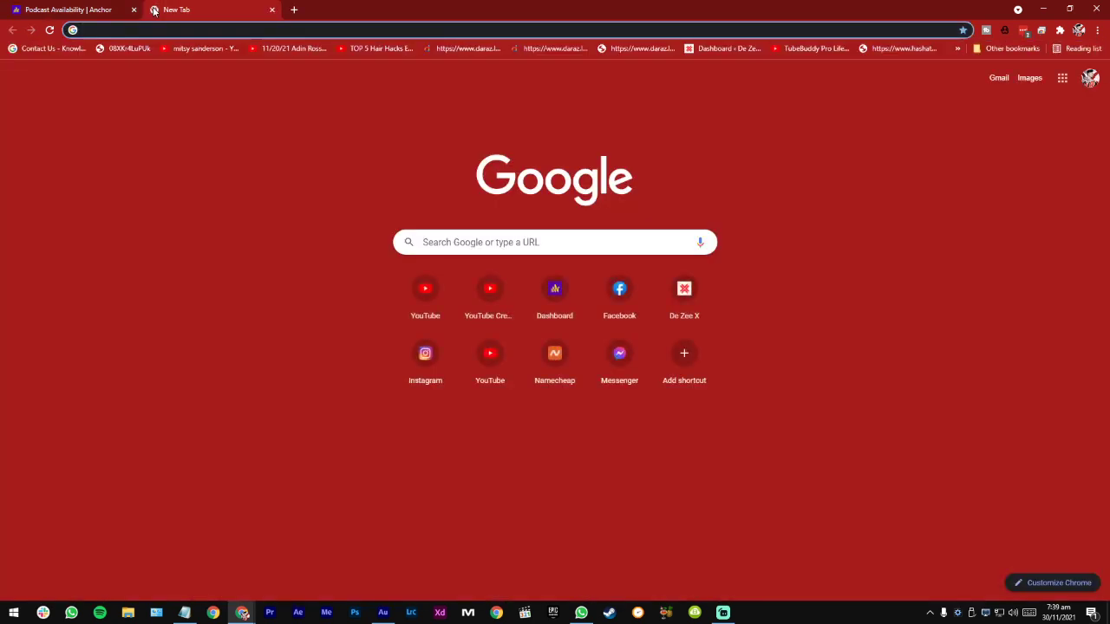
type("pocast podcast submit")
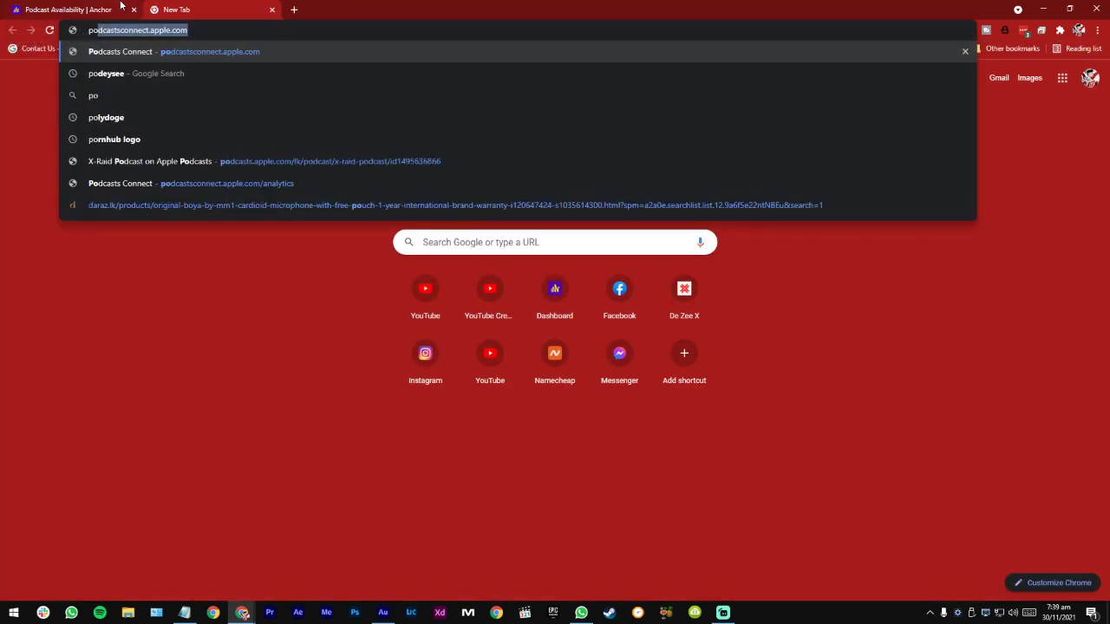
key("Return")
scroll(204, 219, "down", 4)
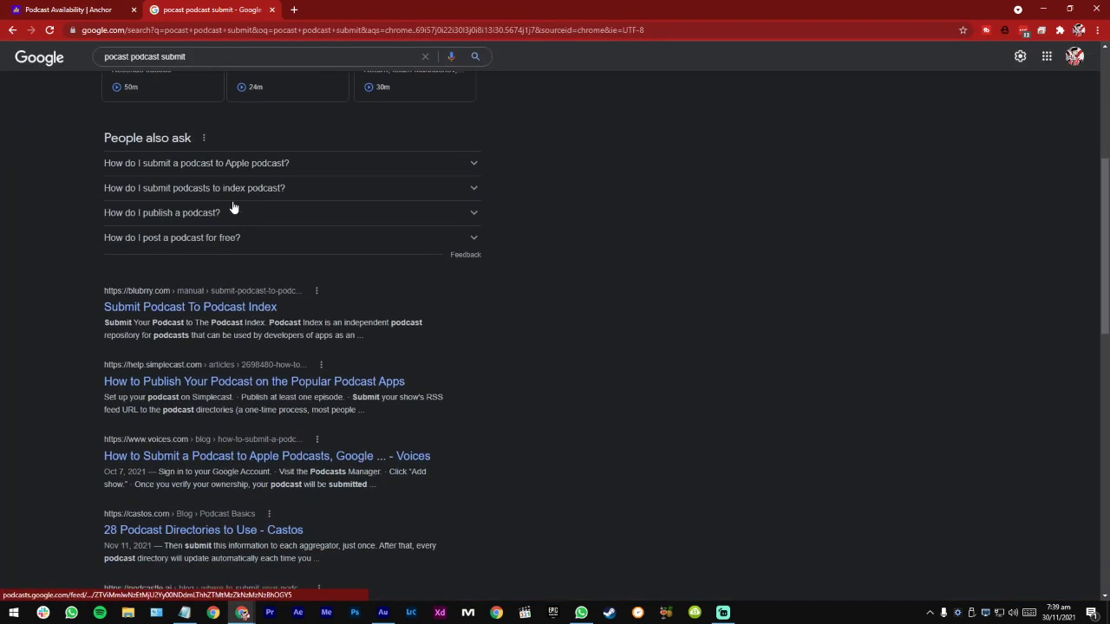
scroll(411, 241, "up", 4)
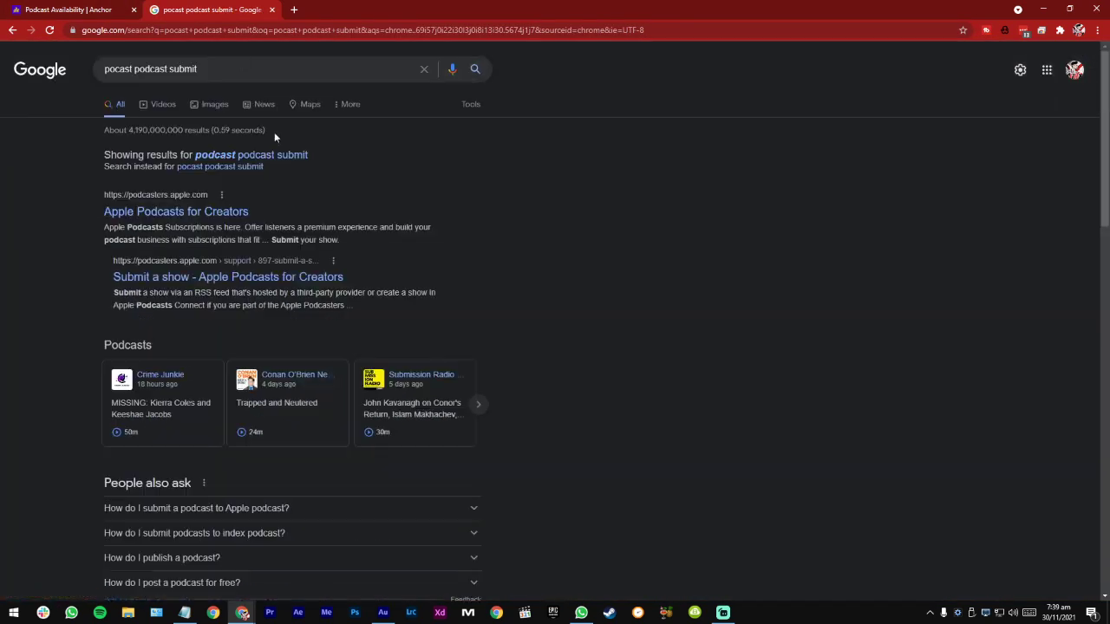
Step: Replace the first word of the query and search for "ihart radio podcast submit"
left_click(230, 67)
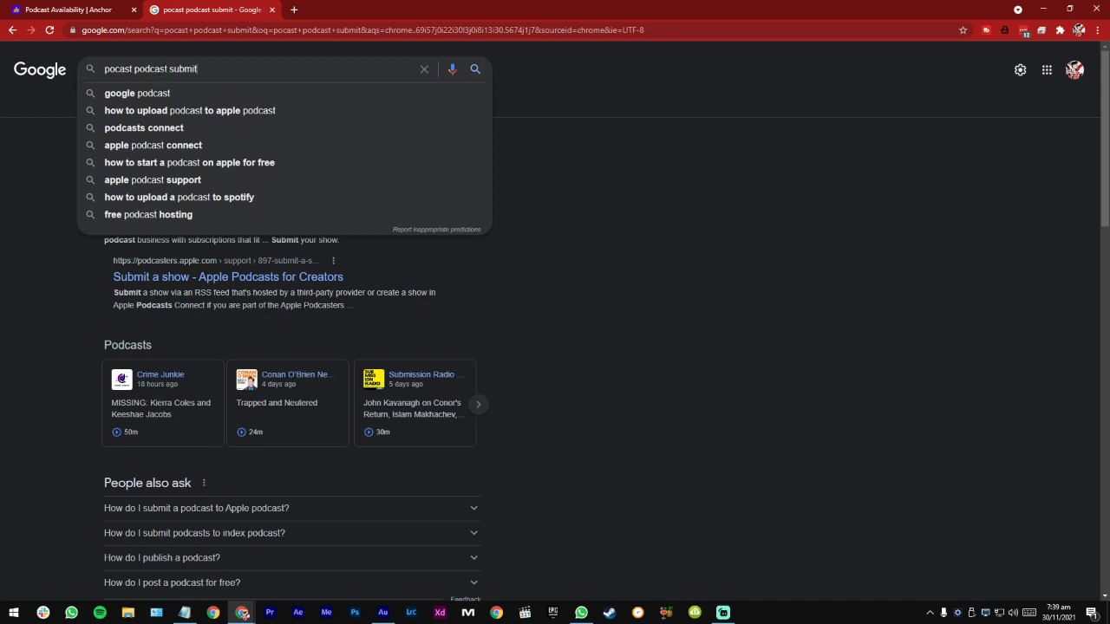
double_click(117, 68)
type("ihart")
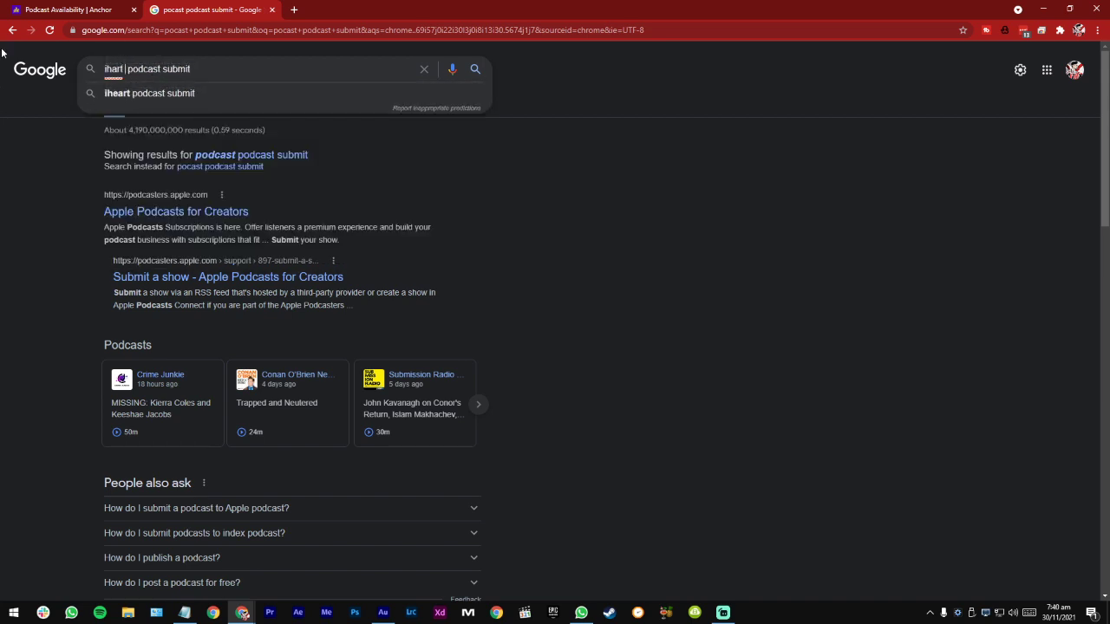
type(" radio")
key("Return")
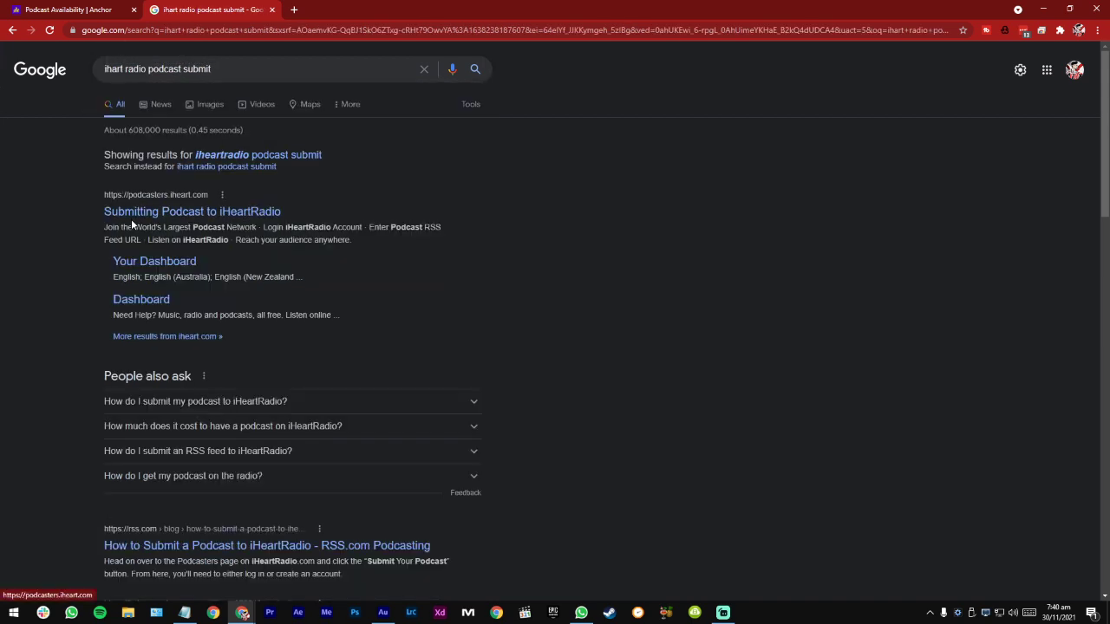
Step: Show the results for "iheartradio podcast submit", search Google in a new tab for "podcast platforms", and review the suggested podcast hosting sites
left_click(288, 155)
left_click(294, 10)
type("podcast platforms")
key("Return")
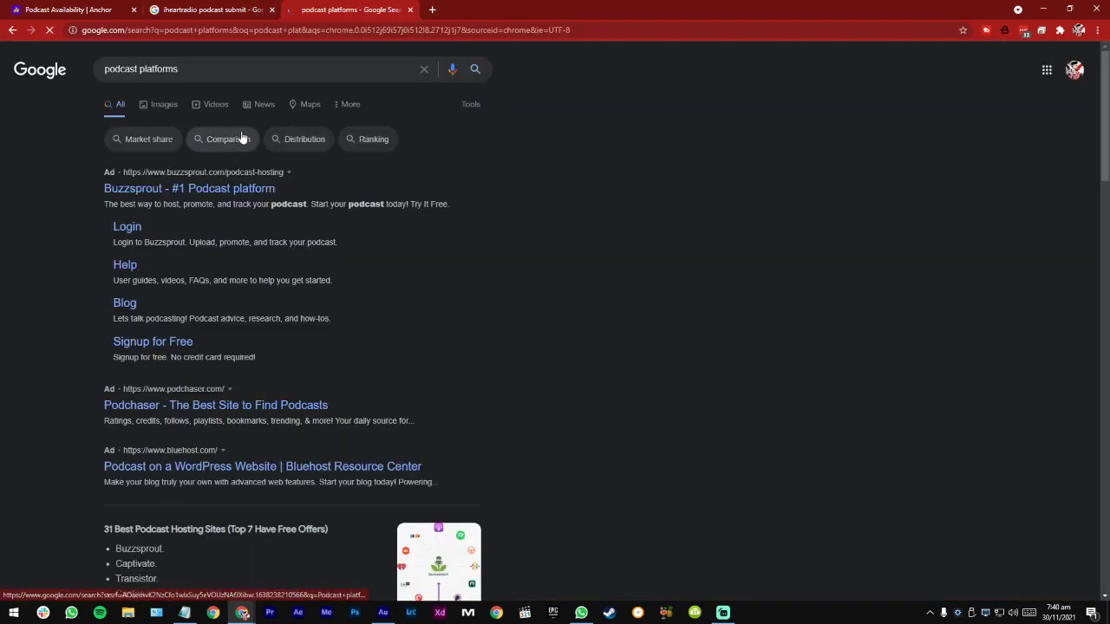
scroll(481, 177, "down", 3)
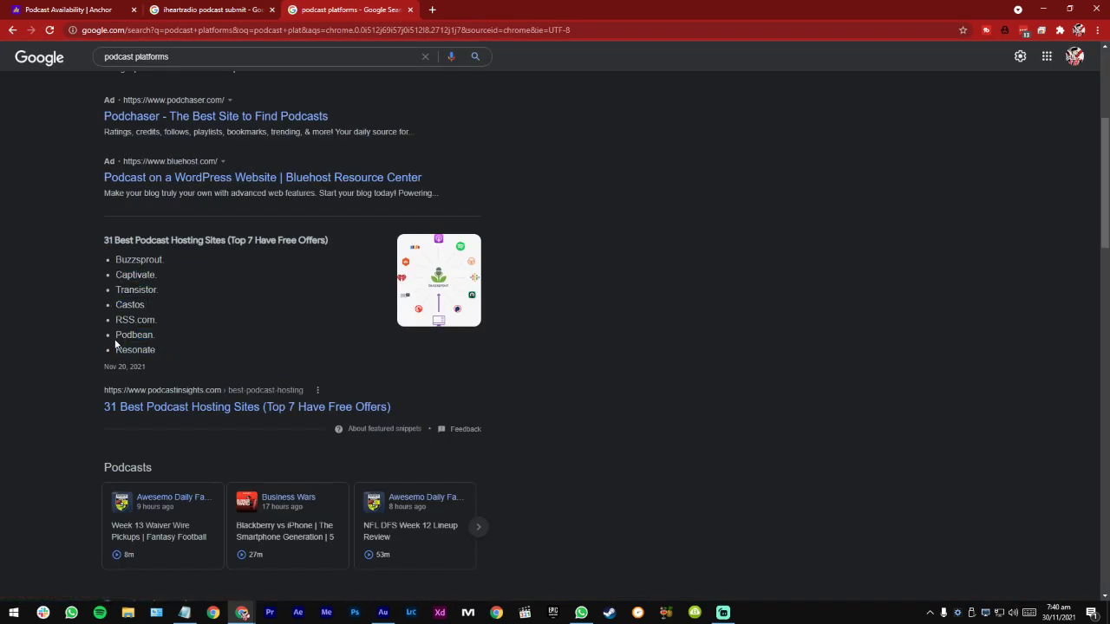
left_click_drag(116, 344, 182, 350)
left_click(182, 350)
scroll(216, 333, "down", 1)
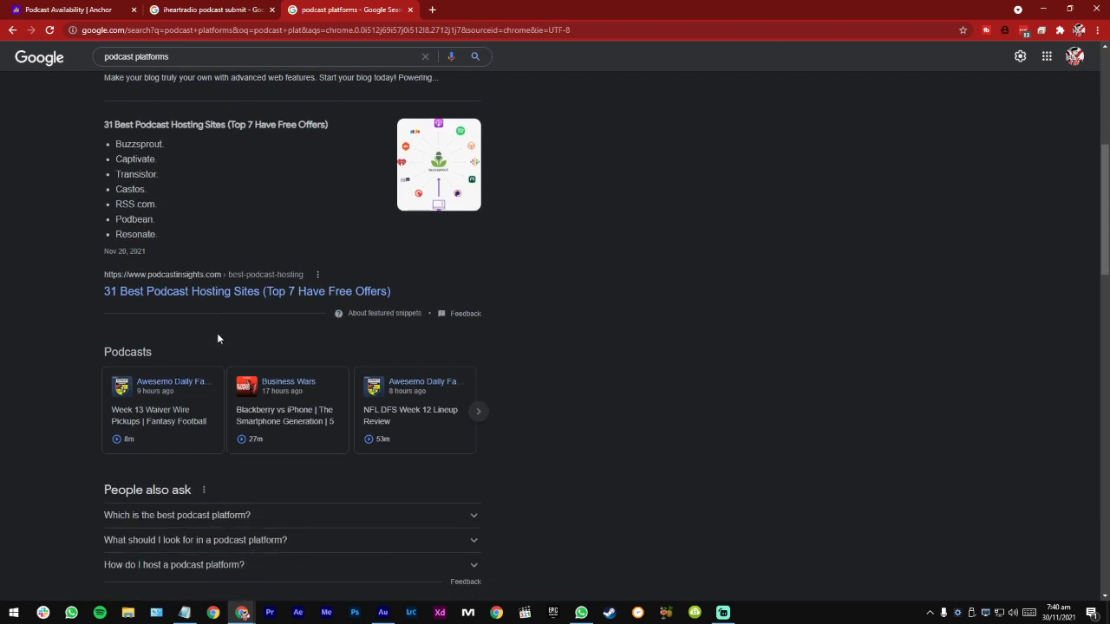
Step: Return to Anchor's Podcast Availability page and review the RSS Distribution section and the platform entries below it
left_click(257, 9)
key("ctrl+shift+Tab")
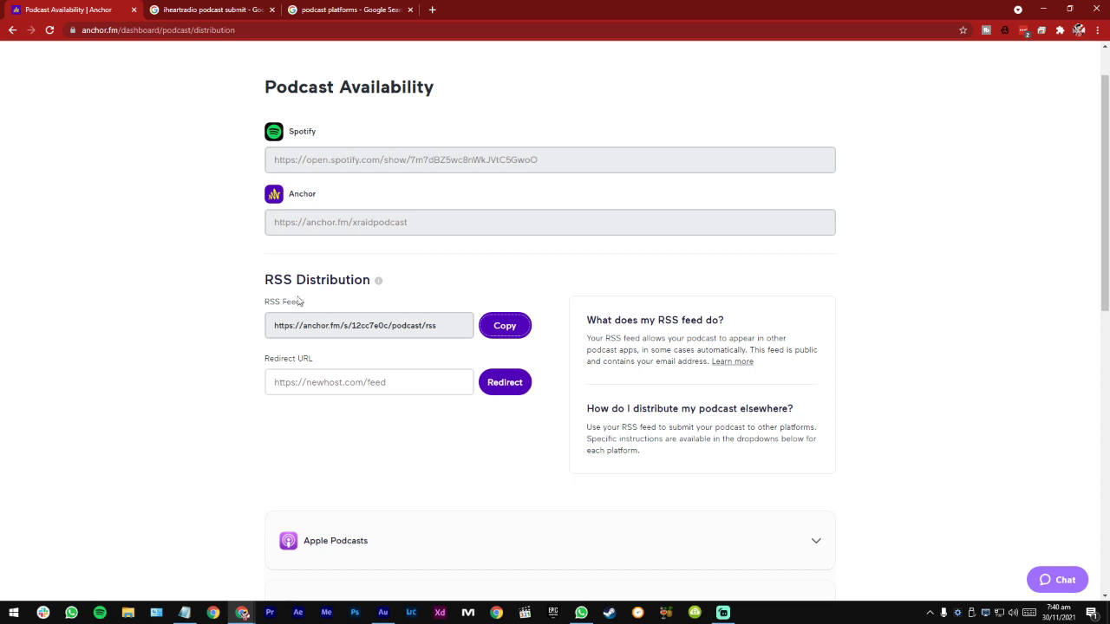
scroll(301, 301, "down", 3)
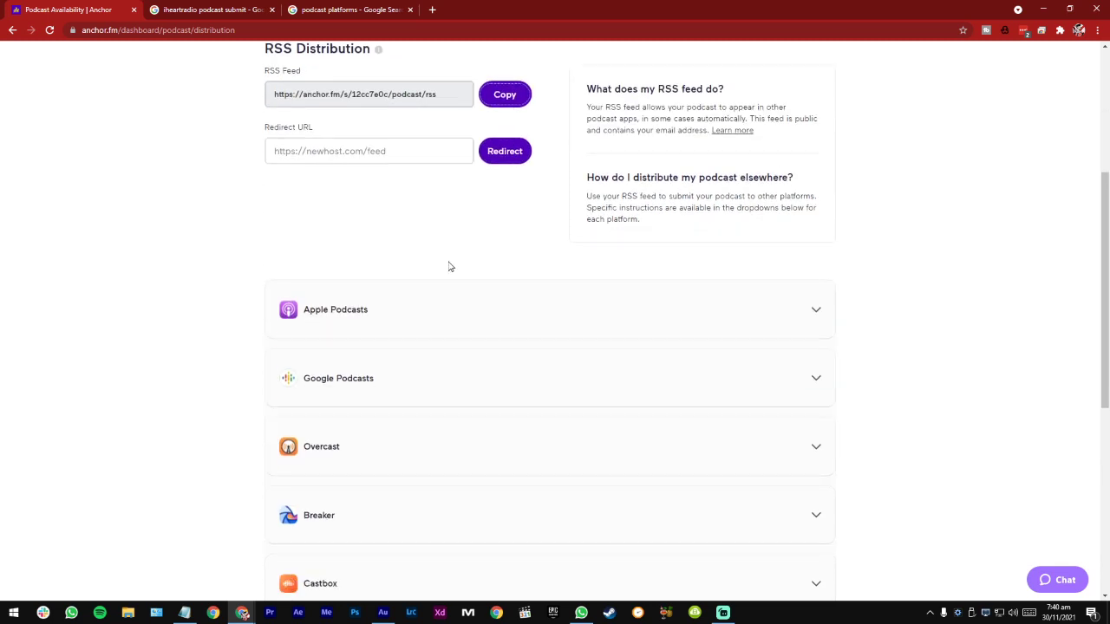
Step: Open the "Submitting Podcast to iHeartRadio" result, look at the site's podcast submission option, and close that page
key("ctrl+Tab")
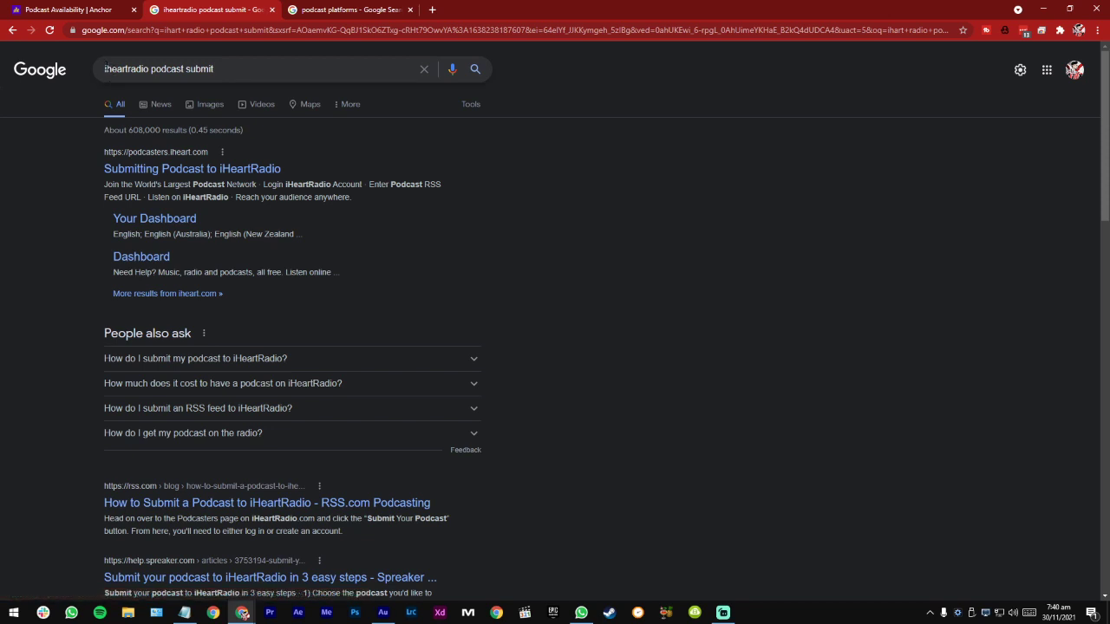
left_click(327, 7)
left_click(184, 7)
left_click_drag(241, 69, 149, 70)
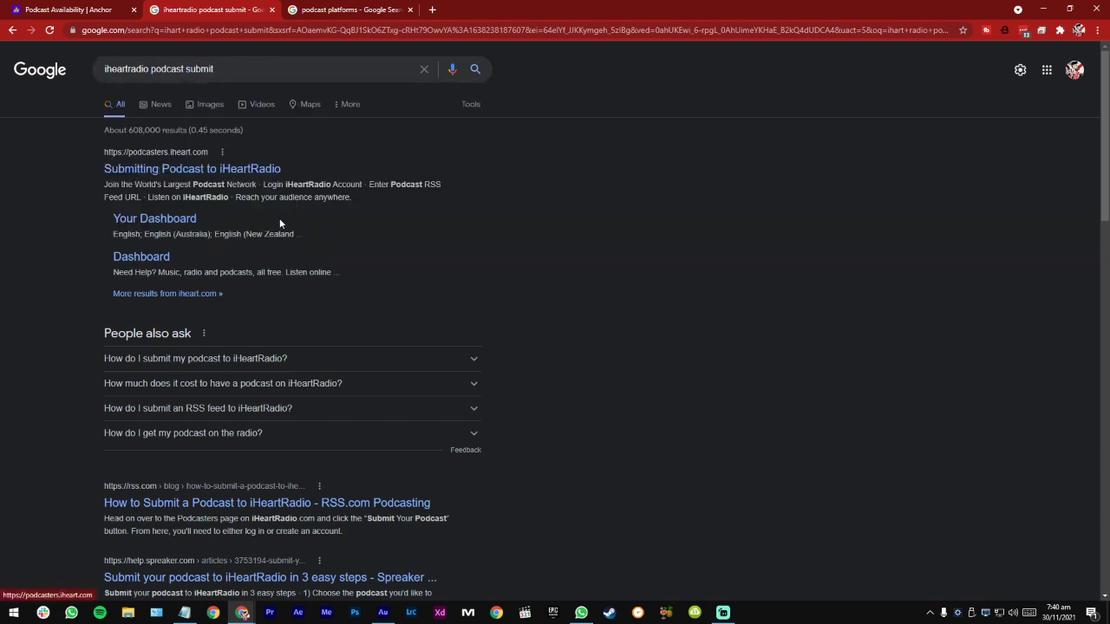
left_click(243, 169)
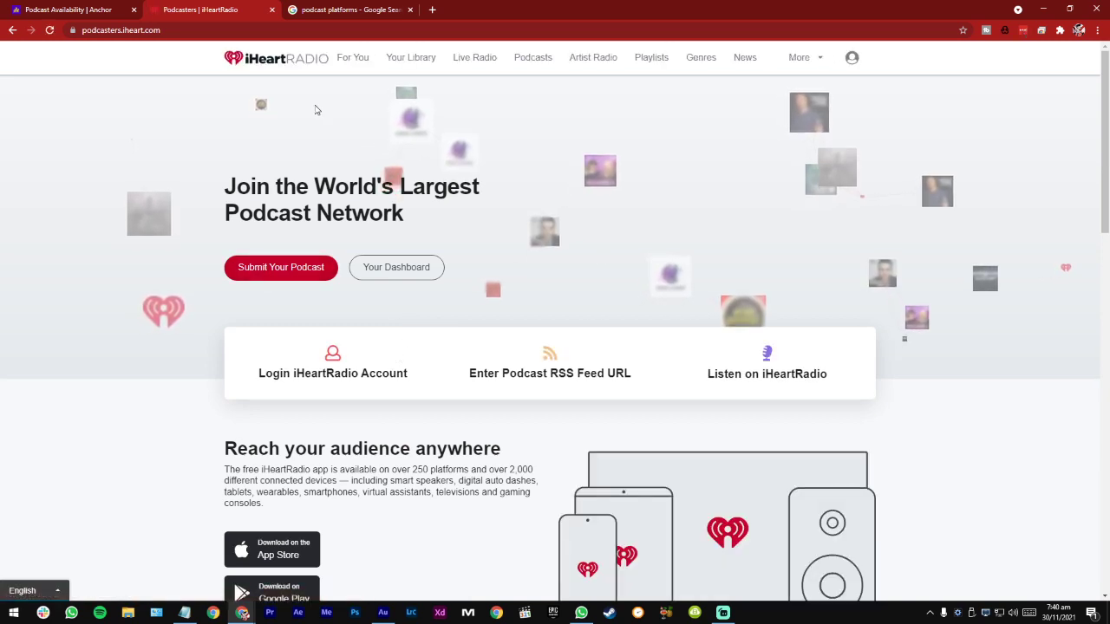
left_click(280, 267)
left_click(272, 9)
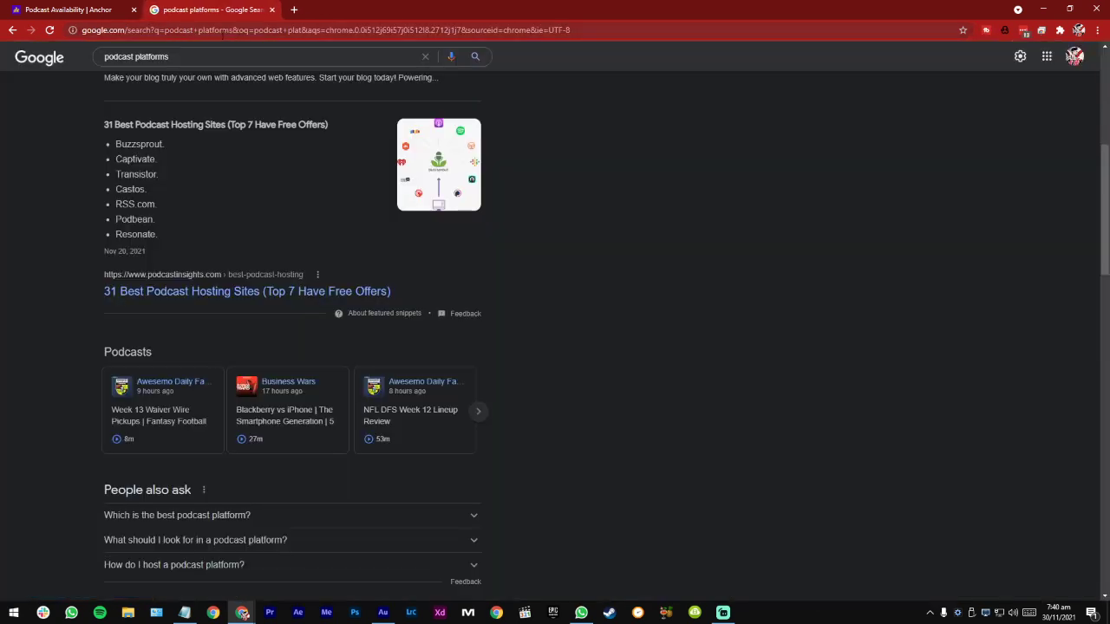
Step: Go to the creator's Facebook page, open its Podcasts settings, and start adding a podcast
left_click(222, 33)
type("facebook.com")
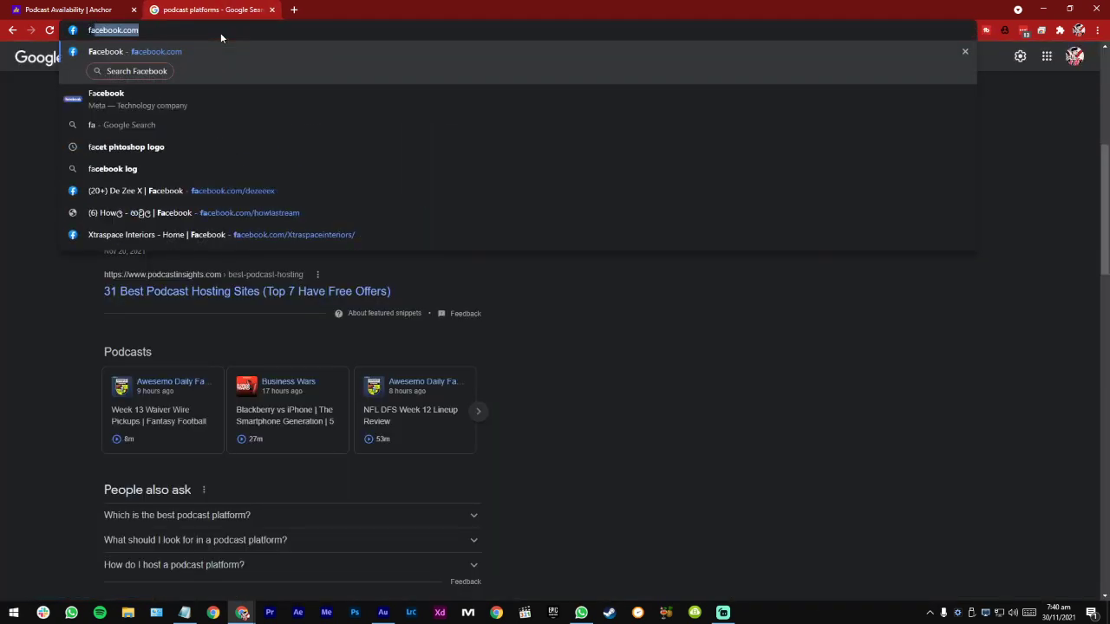
left_click(254, 192)
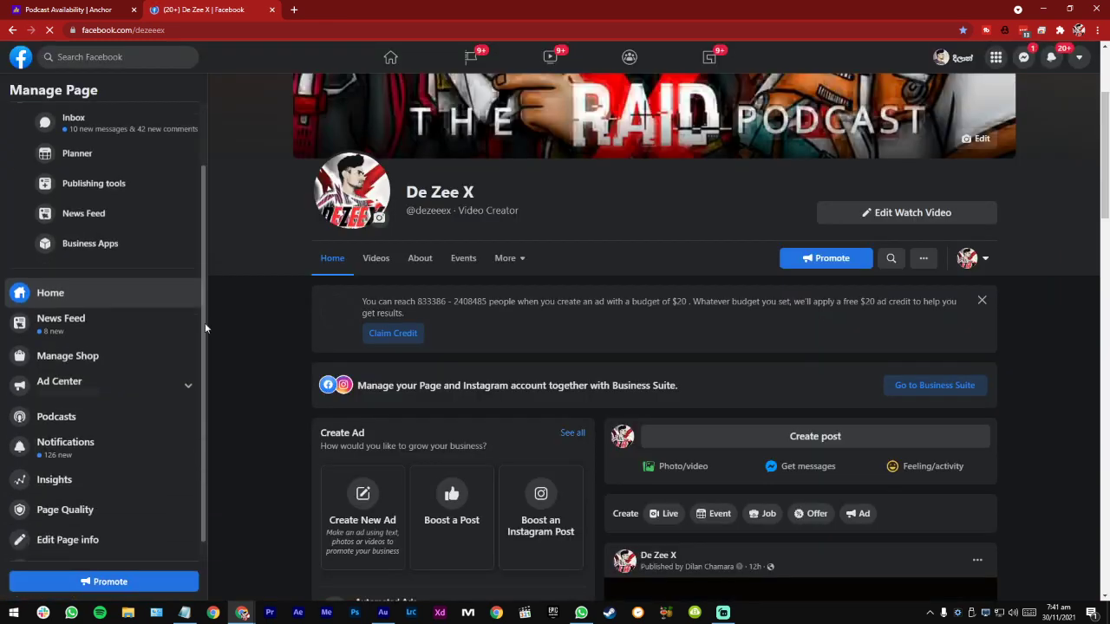
scroll(173, 338, "down", 1)
left_click(71, 395)
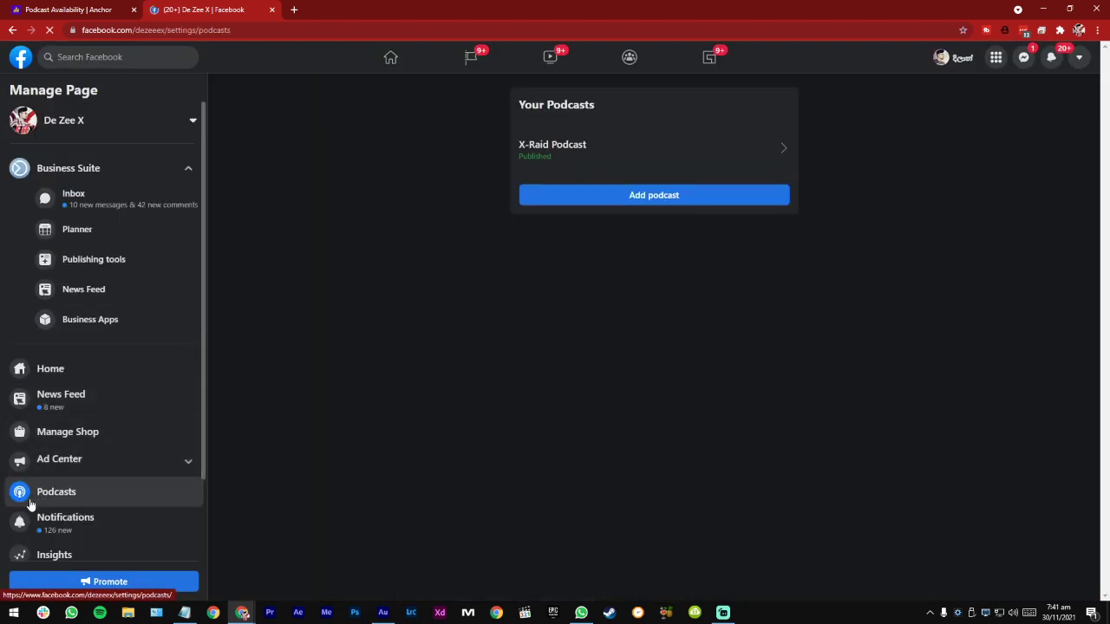
left_click(640, 195)
Step: Copy the RSS feed link from Anchor's RSS Distribution section and paste it into Facebook's Podcast RSS feed field
left_click(60, 9)
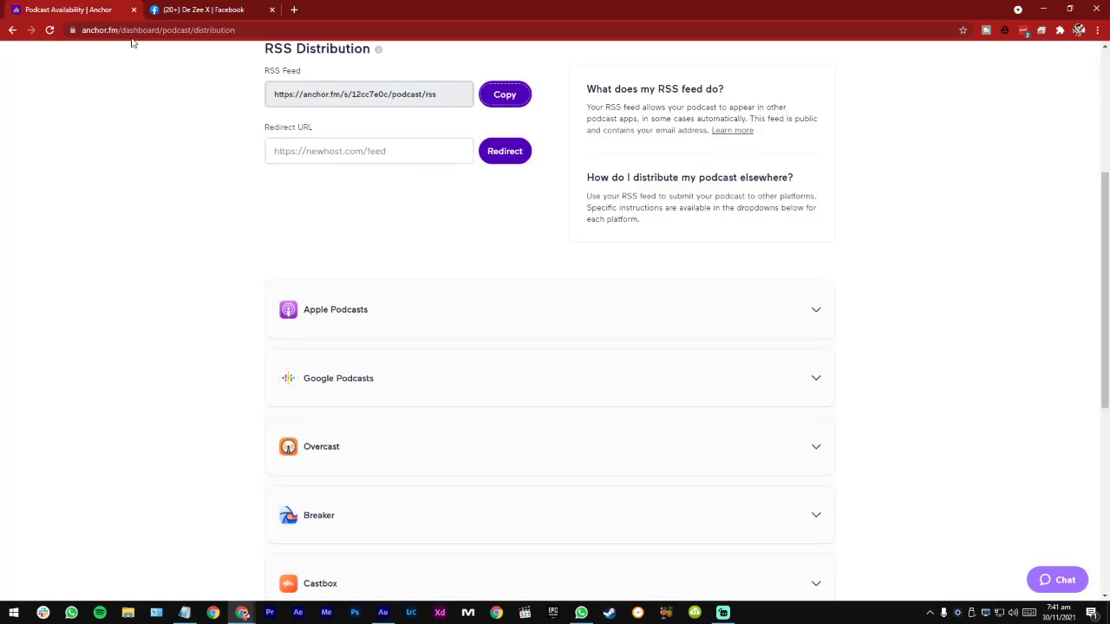
scroll(474, 220, "up", 2)
left_click(506, 269)
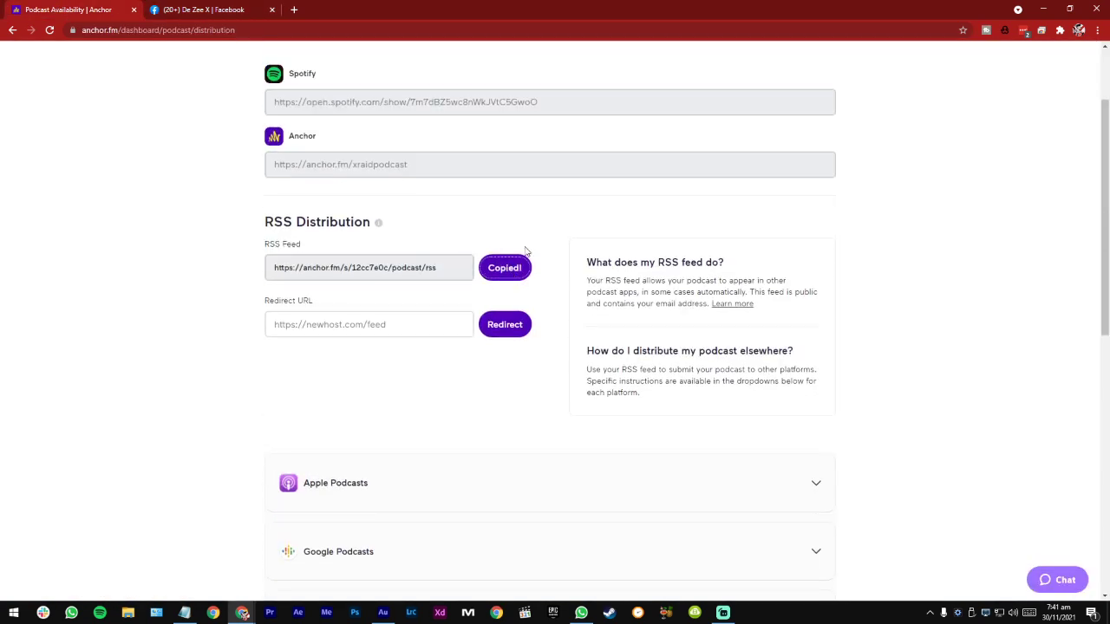
left_click(204, 8)
right_click(563, 328)
left_click(591, 414)
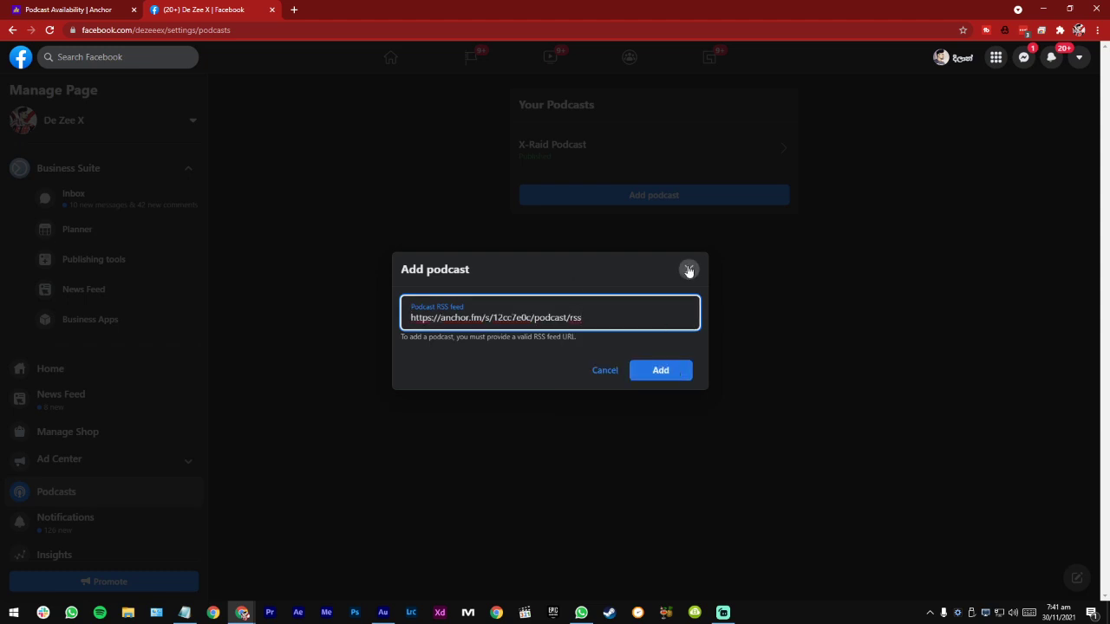
Step: Open the podcast's Update settings page on Anchor and highlight the email address in the Account settings
left_click(108, 9)
scroll(558, 334, "up", 2)
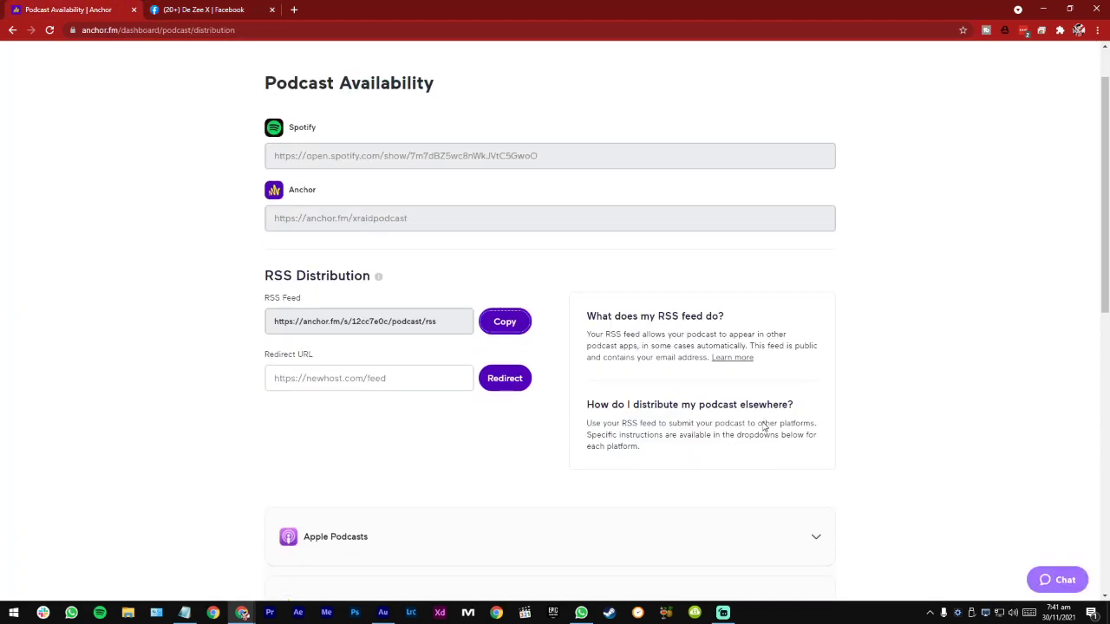
scroll(795, 434, "down", 8)
key("alt+Left")
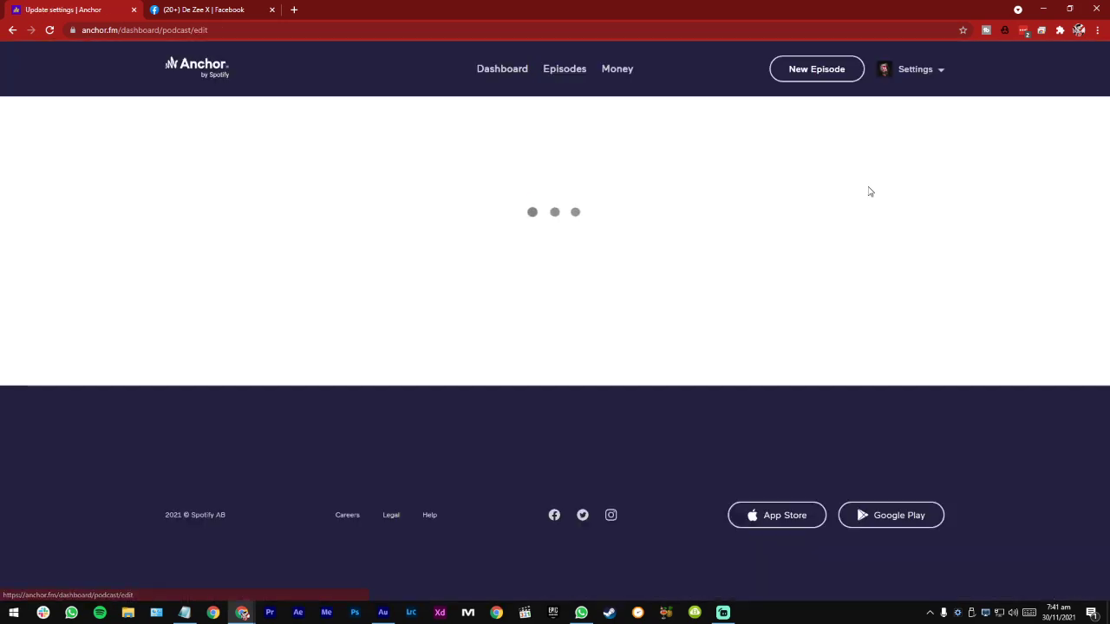
scroll(734, 332, "down", 9)
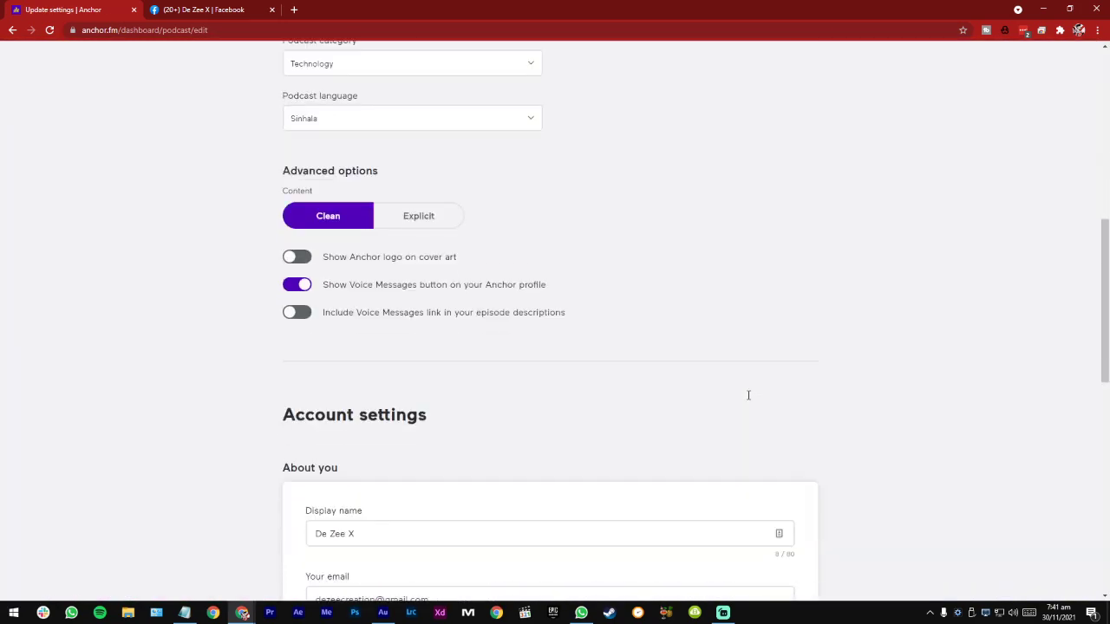
scroll(749, 395, "down", 1)
left_click(475, 367)
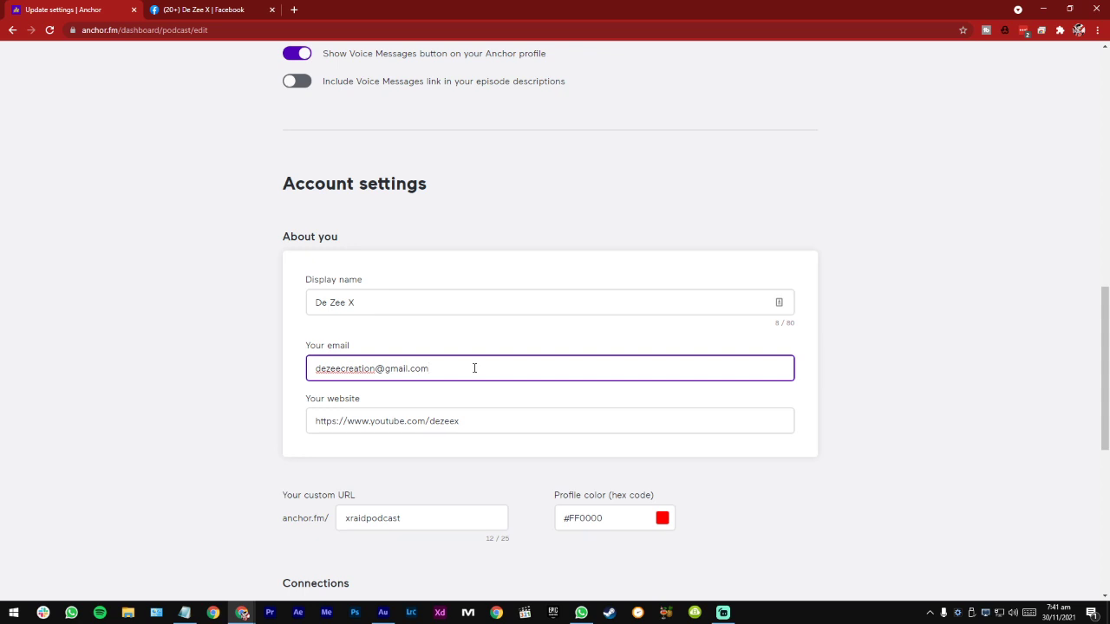
left_click_drag(475, 368, 278, 371)
Step: Highlight the podcast's custom URL and the account email in the Account settings to check them
scroll(425, 470, "down", 3)
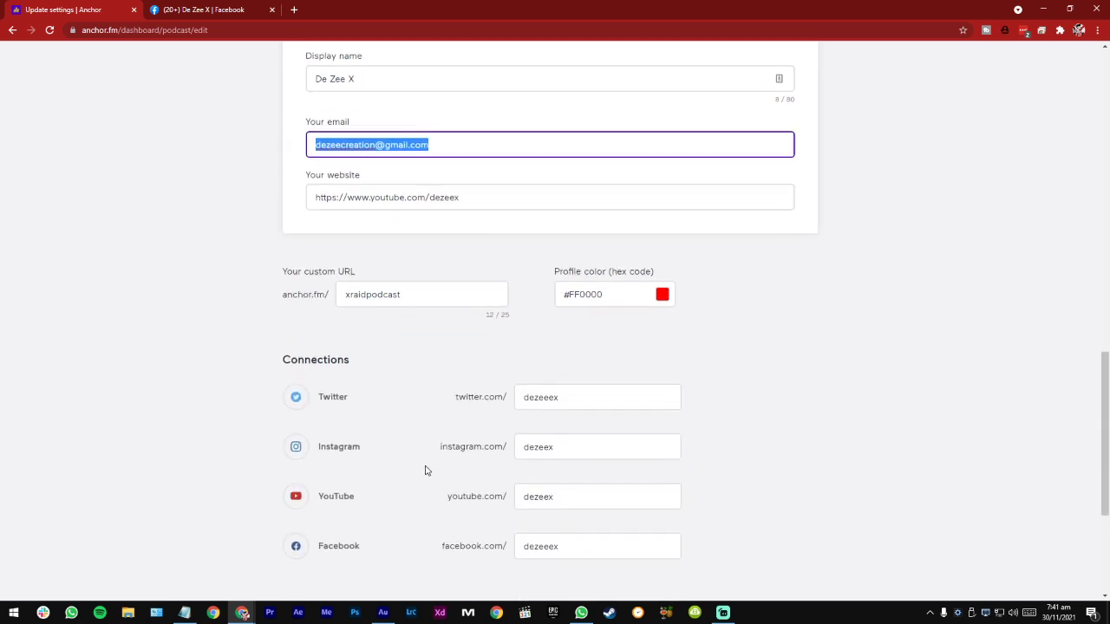
left_click(408, 287)
key("ctrl+a")
scroll(474, 332, "up", 3)
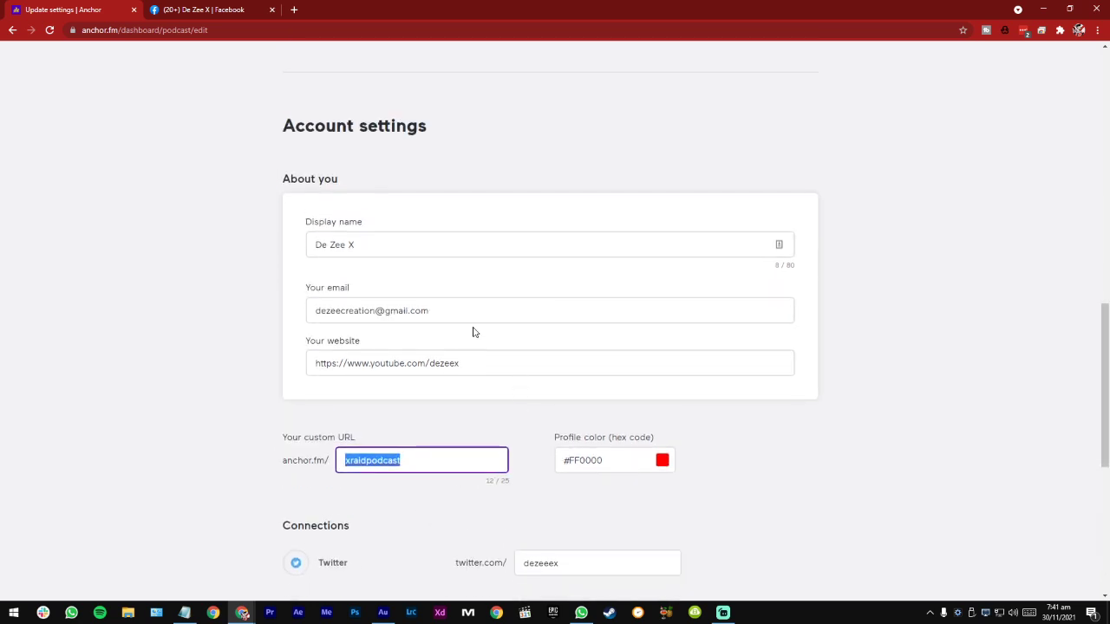
left_click_drag(432, 310, 231, 310)
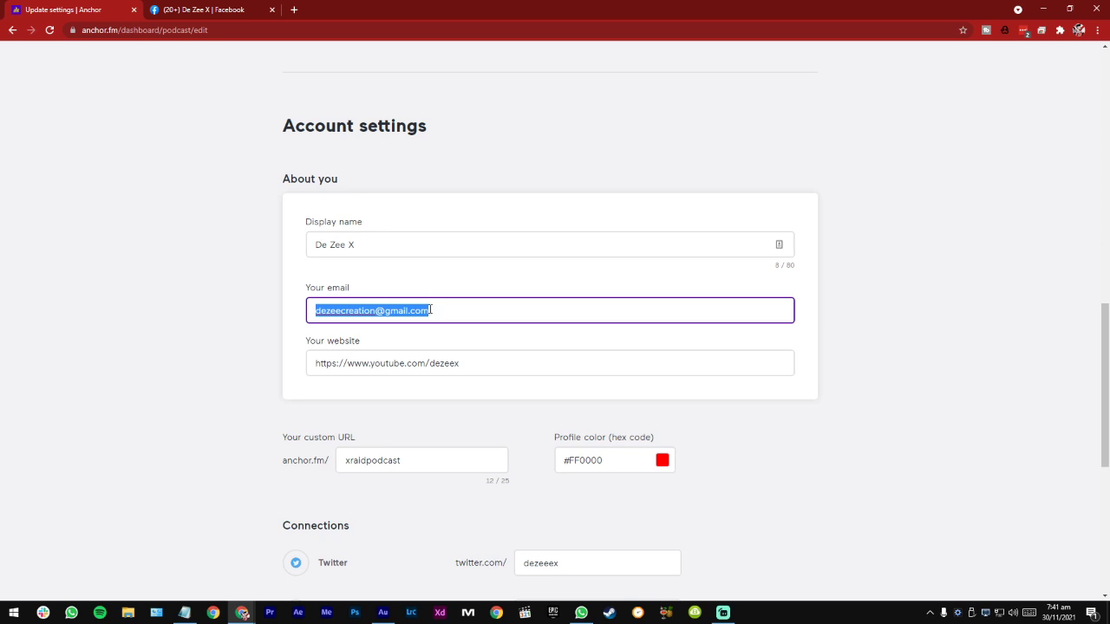
Step: Review the podcast name, description, cover art, category, language and social Connections on the Anchor settings page
scroll(223, 398, "up", 7)
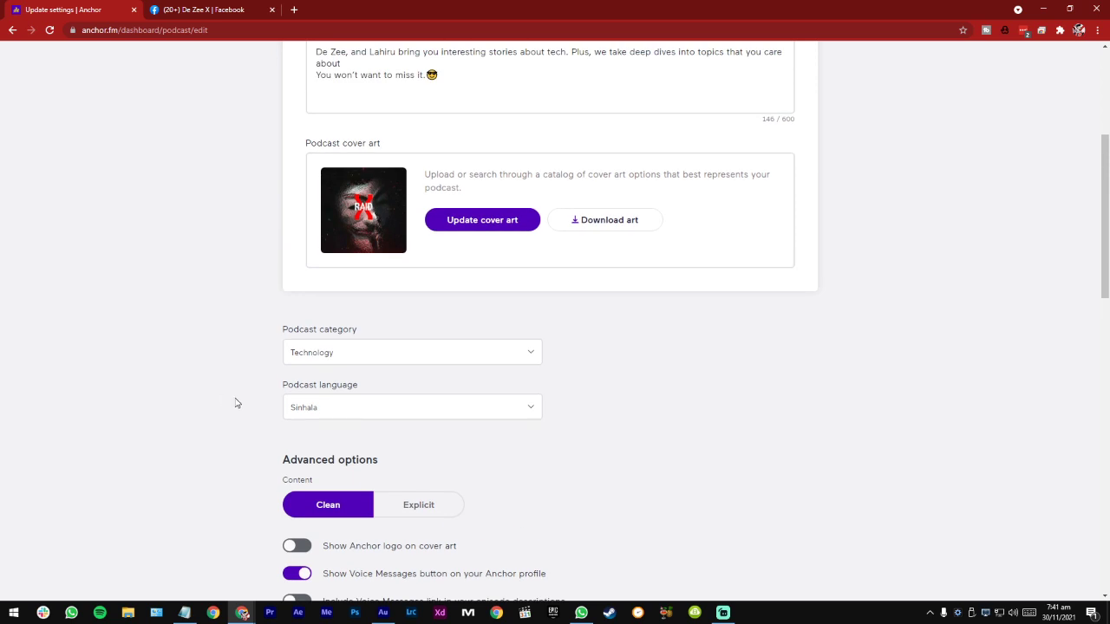
scroll(238, 402, "up", 3)
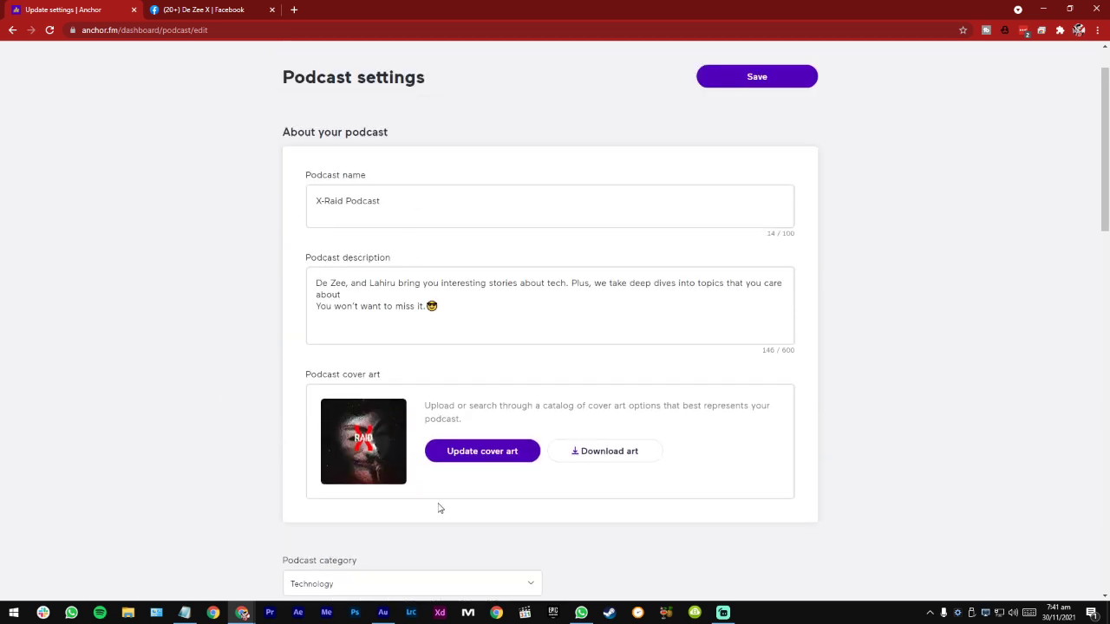
scroll(436, 523, "down", 4)
scroll(689, 377, "up", 1)
key("Tab")
scroll(688, 384, "down", 4)
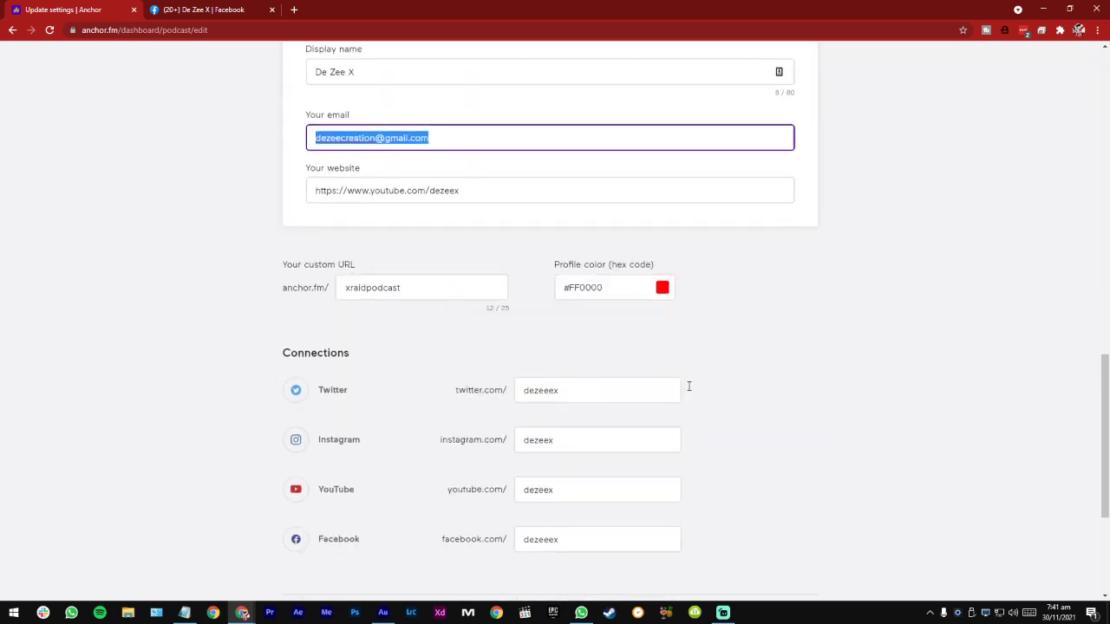
scroll(686, 389, "down", 2)
scroll(686, 389, "up", 1)
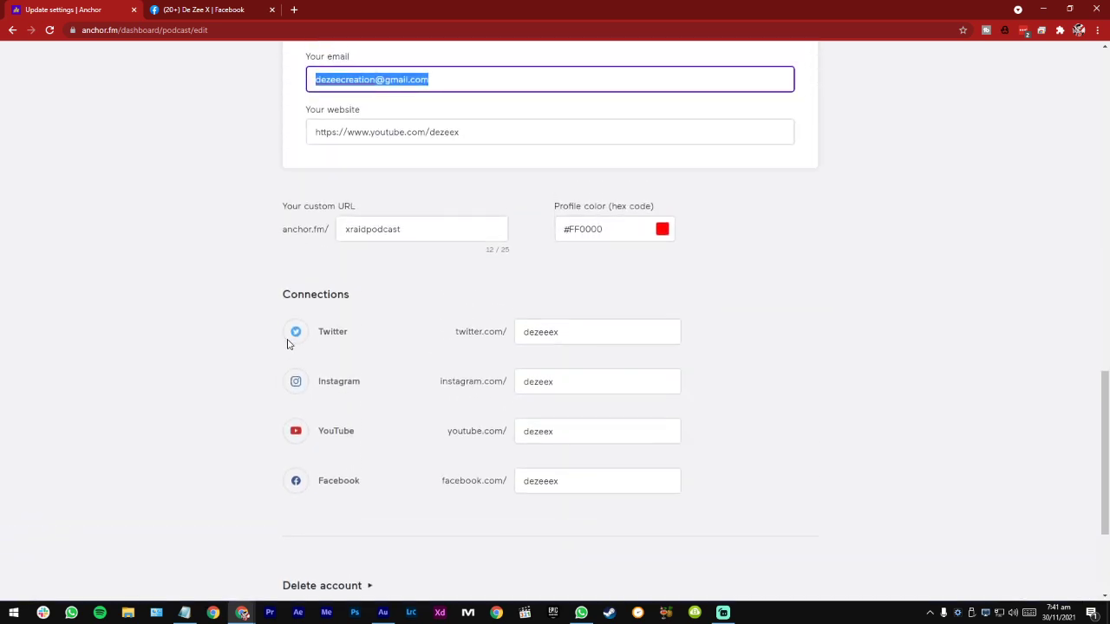
scroll(425, 523, "down", 2)
scroll(428, 526, "up", 6)
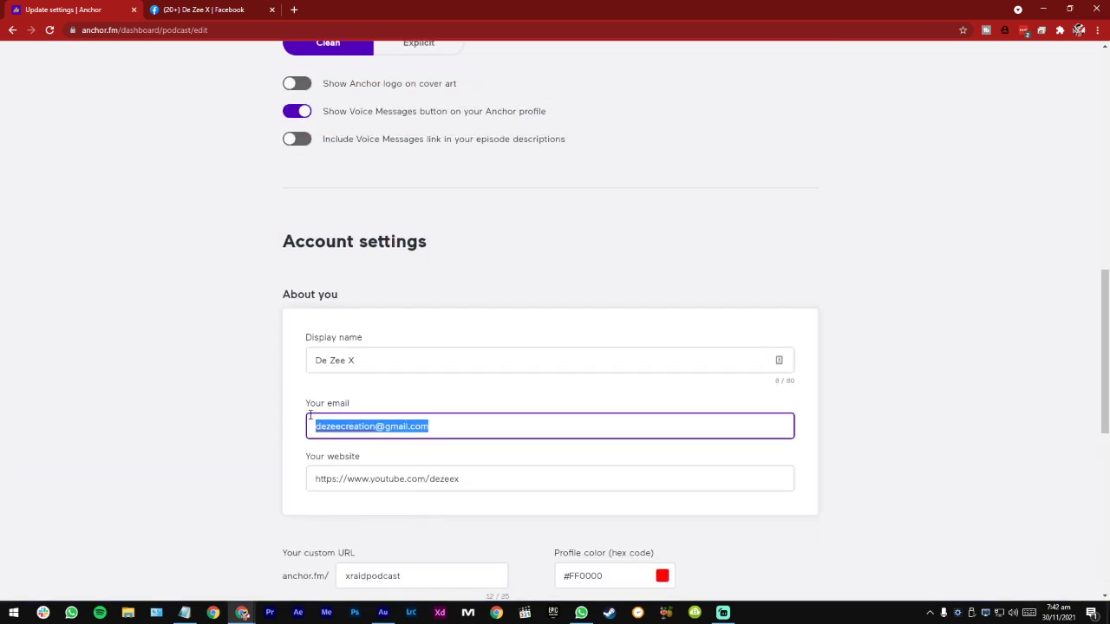
Step: Examine the advanced options and highlight the email under About you once more on the settings page
scroll(429, 526, "up", 5)
scroll(407, 472, "down", 4)
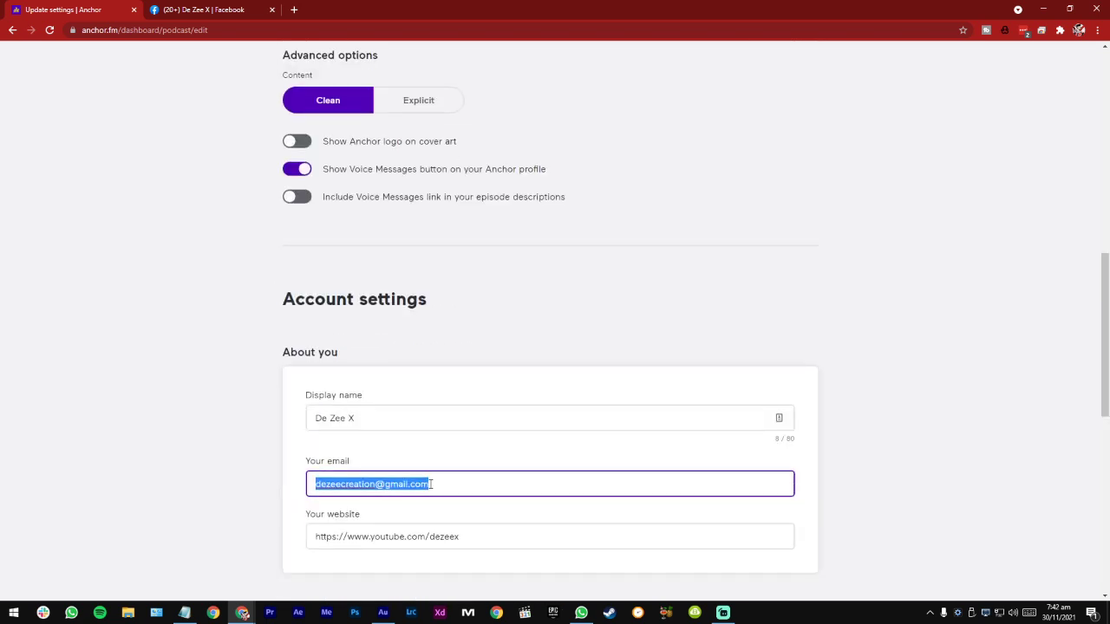
left_click_drag(445, 483, 246, 486)
scroll(428, 445, "up", 3)
scroll(363, 454, "down", 5)
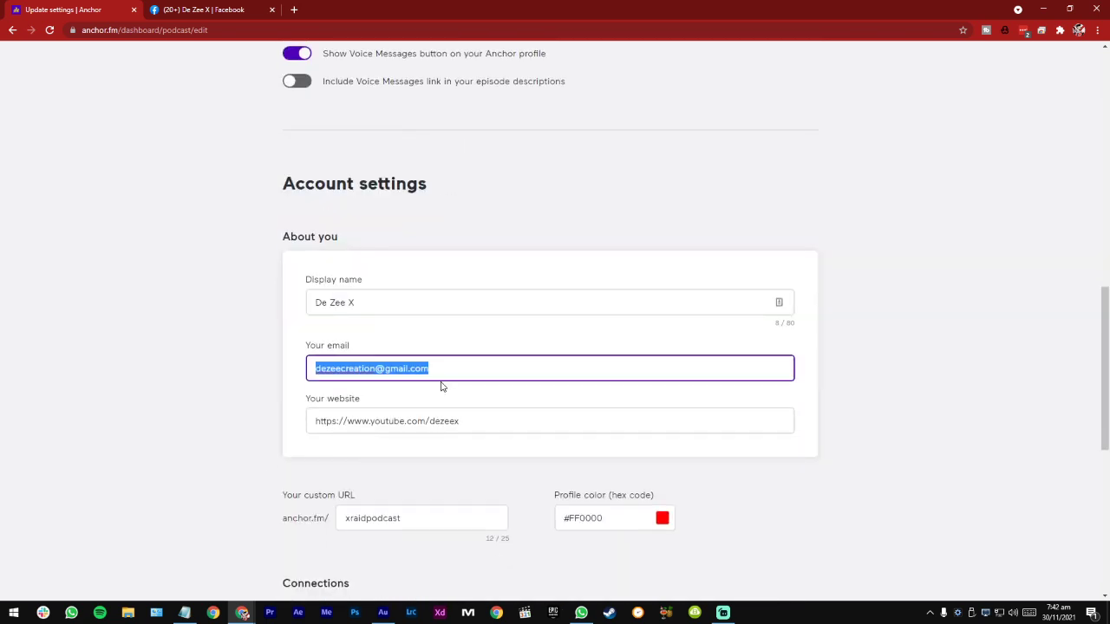
scroll(366, 335, "up", 3)
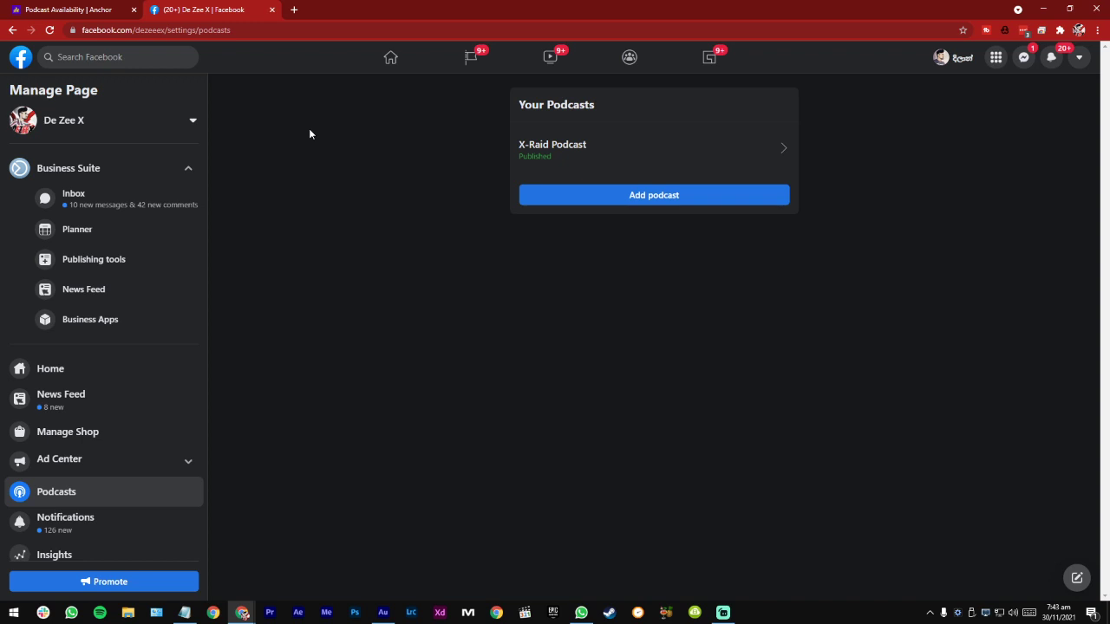
Step: Return to Anchor's Podcast Availability page and look over the Spotify and Anchor links, RSS feed and platform entries
left_click(65, 9)
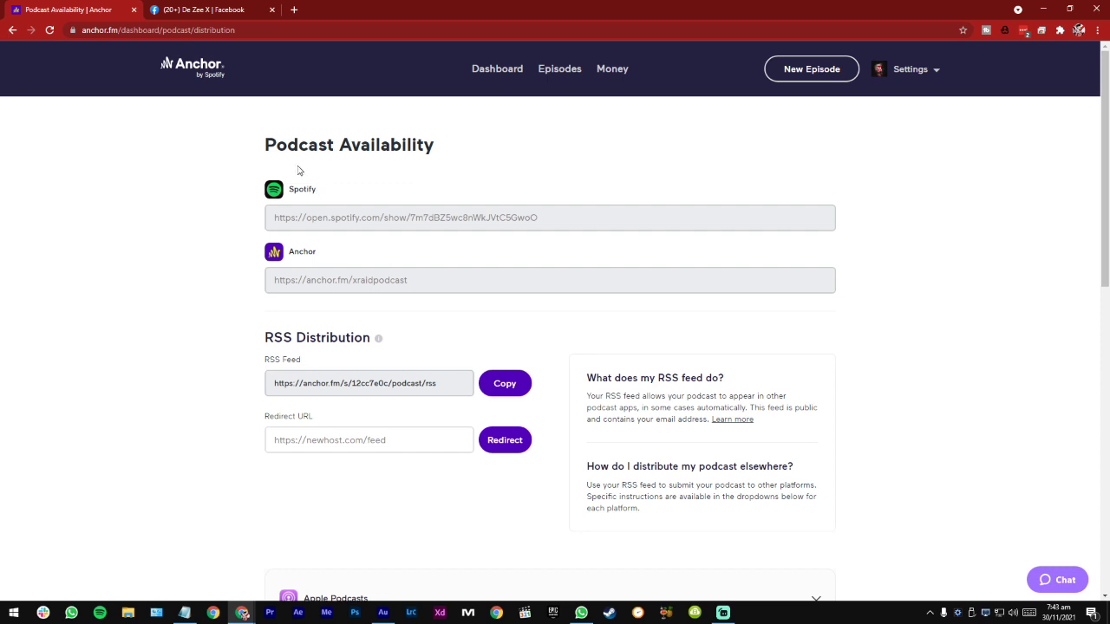
scroll(270, 109, "down", 2)
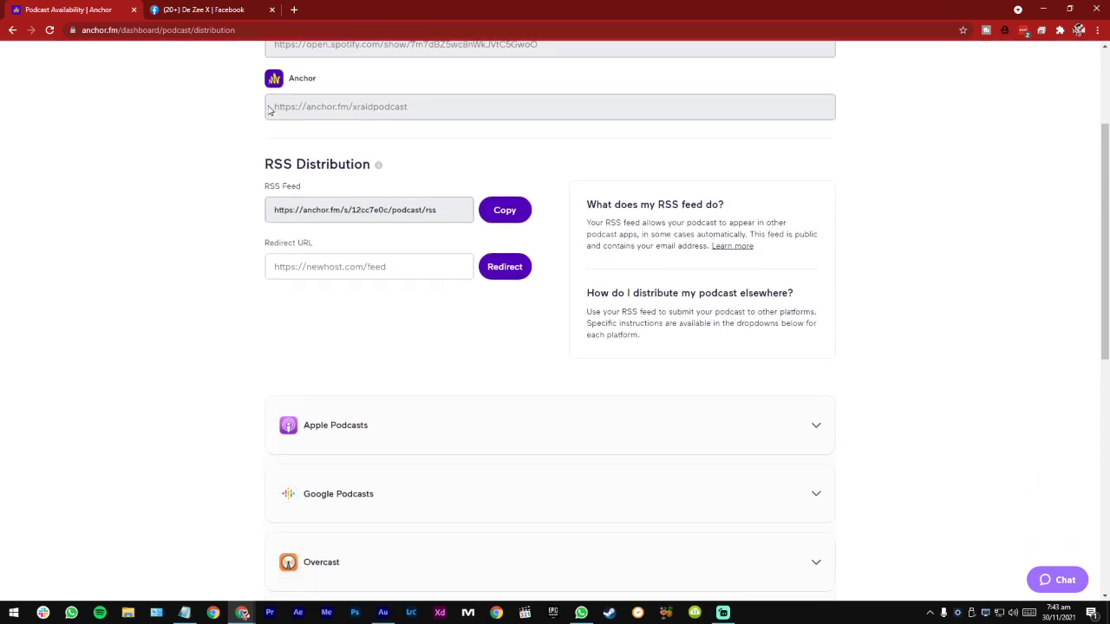
scroll(269, 109, "down", 2)
scroll(269, 110, "up", 5)
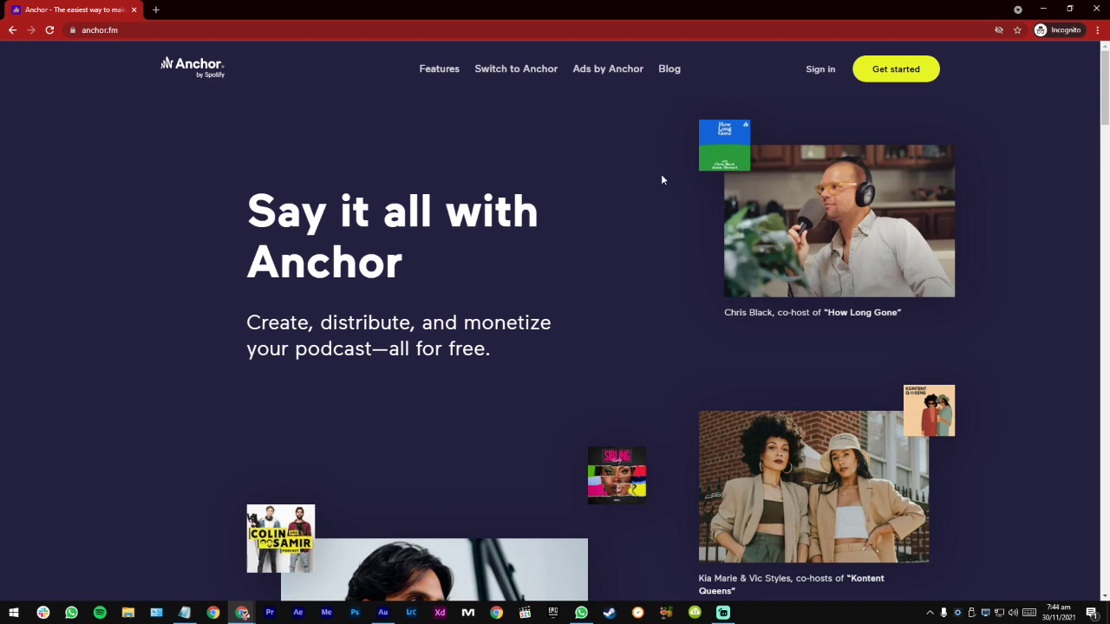
Step: Search Google for "google podcast manager" in a new incognito tab
left_click(157, 10)
type("google pod")
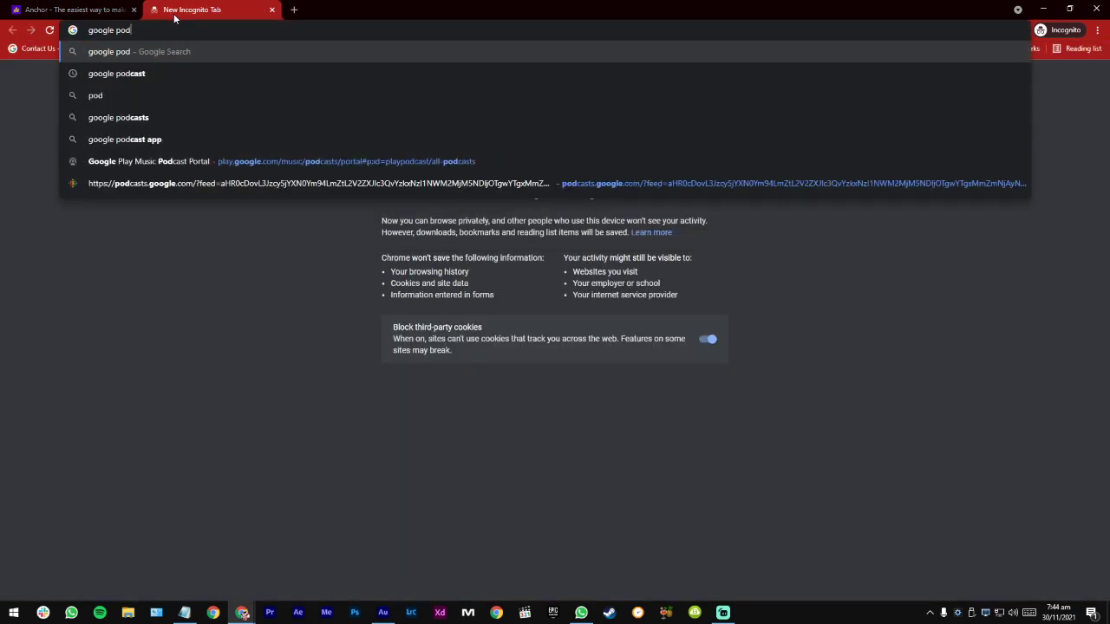
type("cast manager")
key("Return")
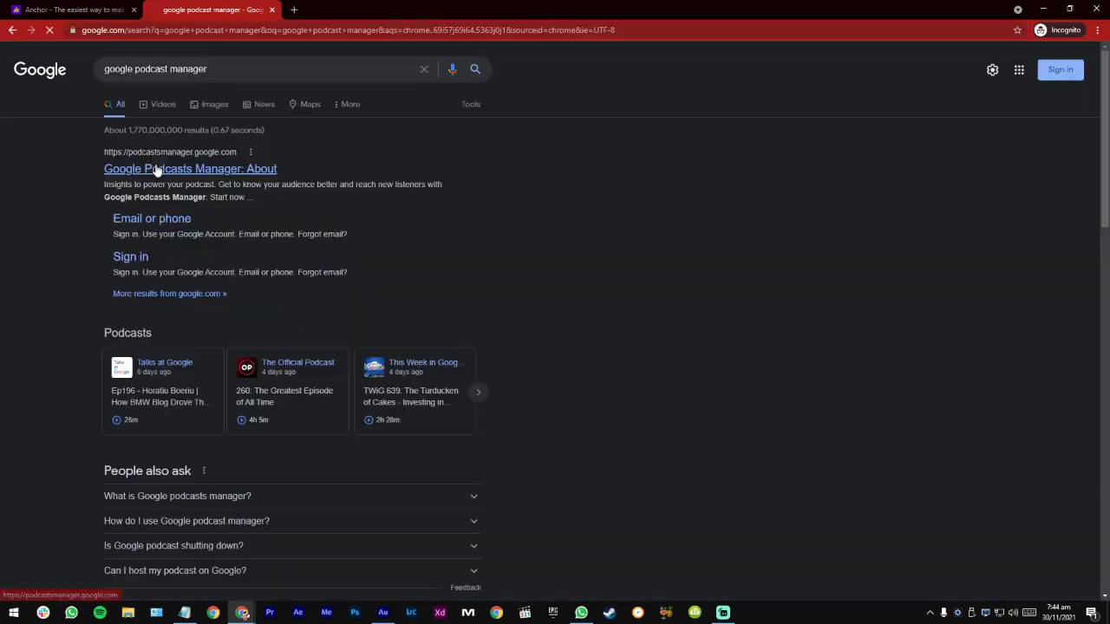
Step: Open the Google Podcasts Manager site from the search results and look over its introduction page
left_click(157, 171)
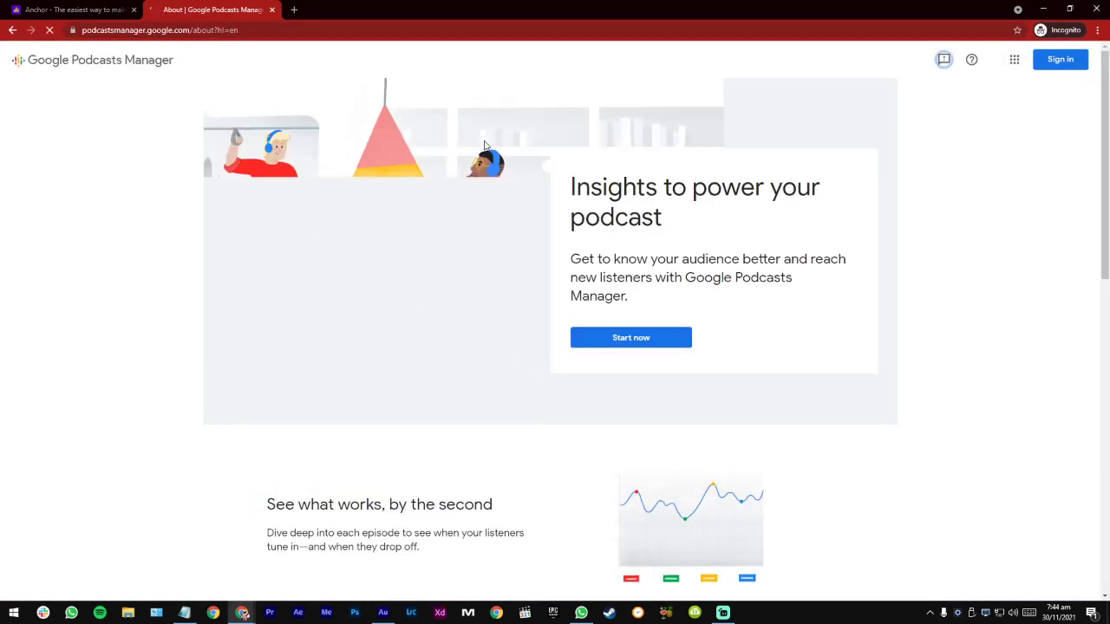
left_click(113, 7)
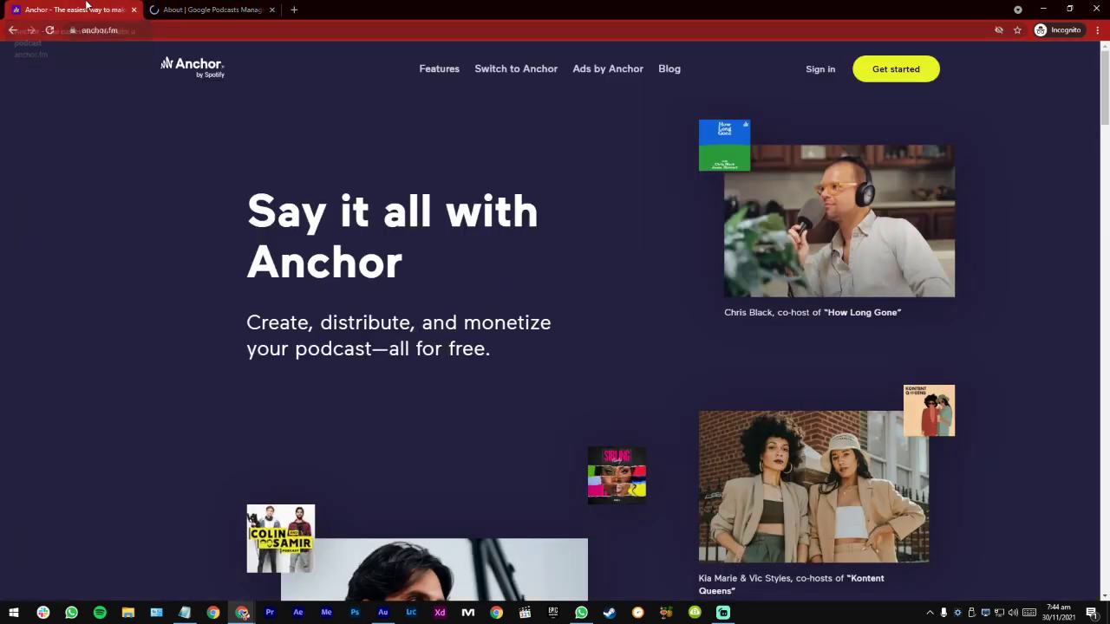
left_click(199, 10)
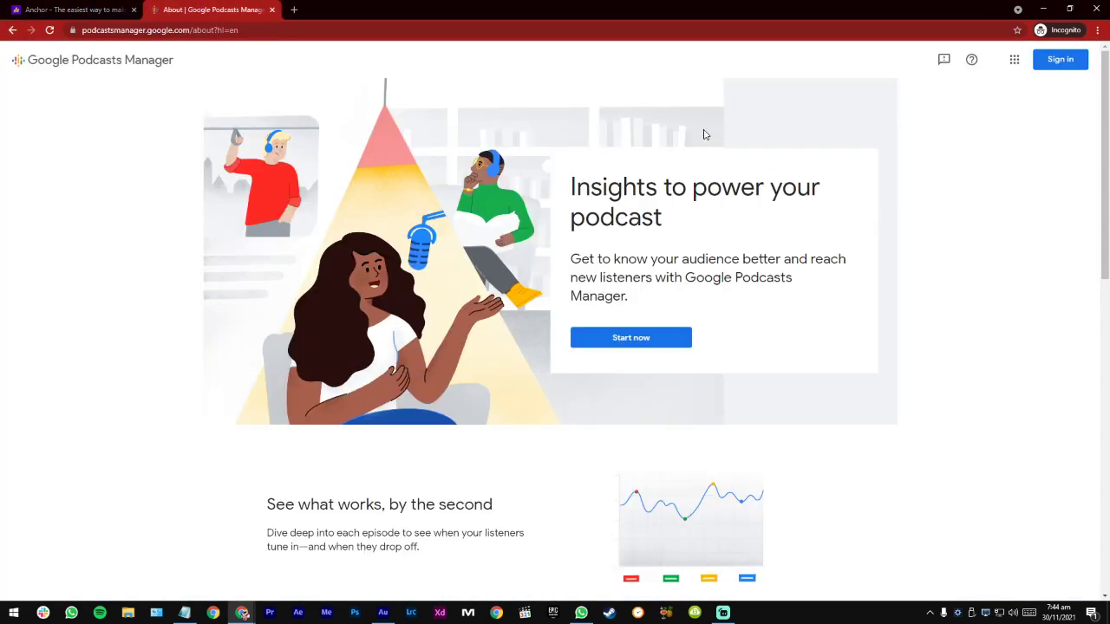
scroll(704, 134, "down", 6)
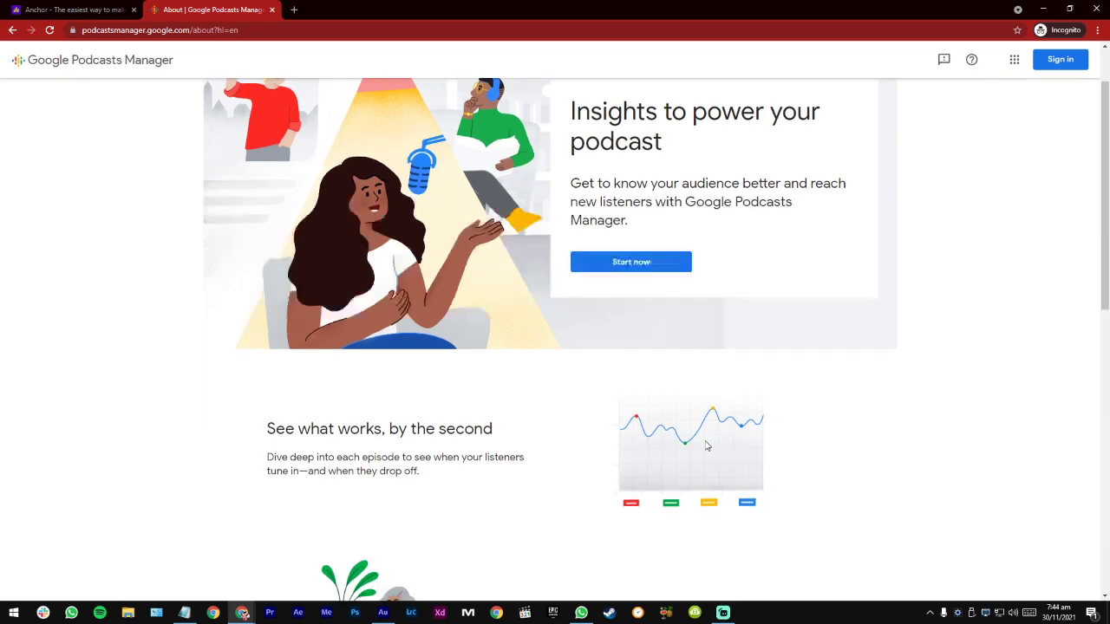
scroll(706, 446, "up", 2)
scroll(689, 173, "up", 3)
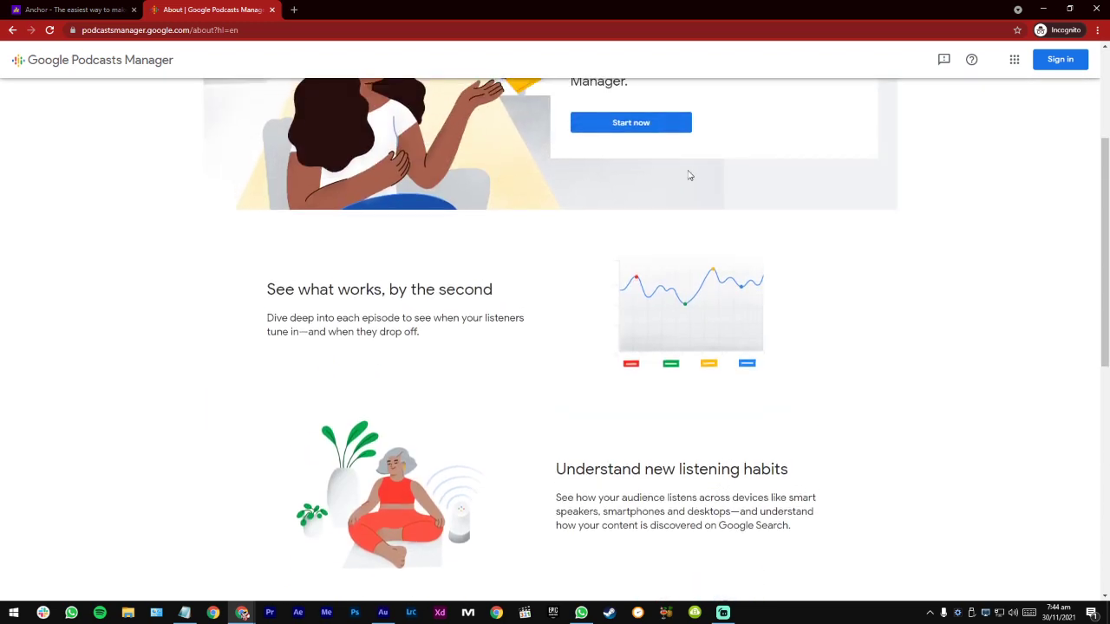
left_click(121, 9)
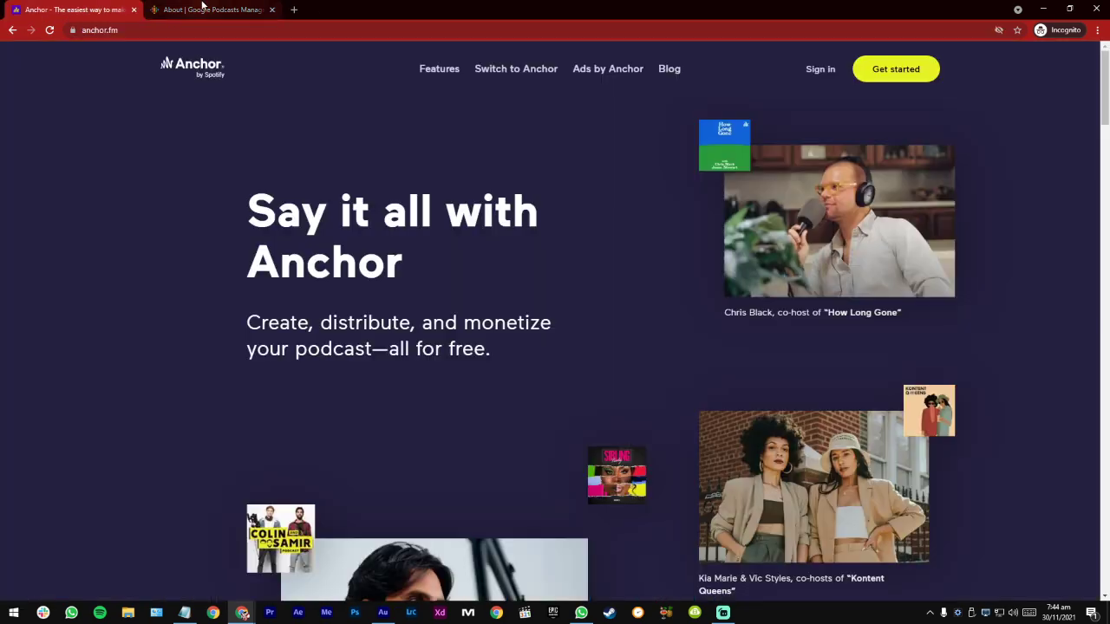
left_click(206, 9)
Step: Load the Apple Podcasts Connect login page in place of the Google Podcasts Manager page
left_click(175, 30)
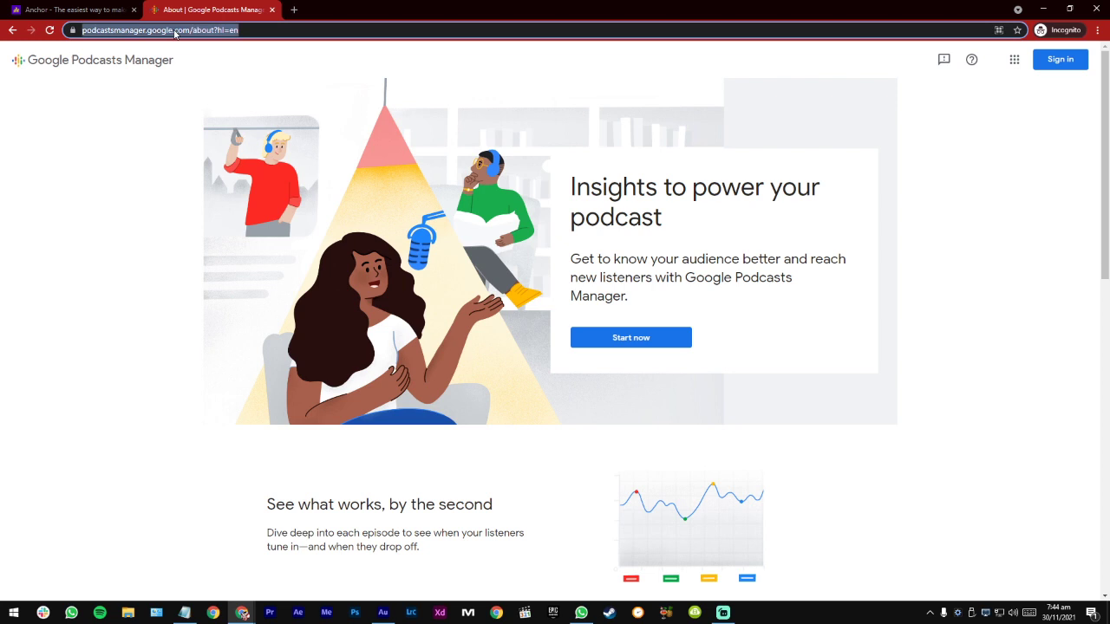
type("podcast")
key("Return")
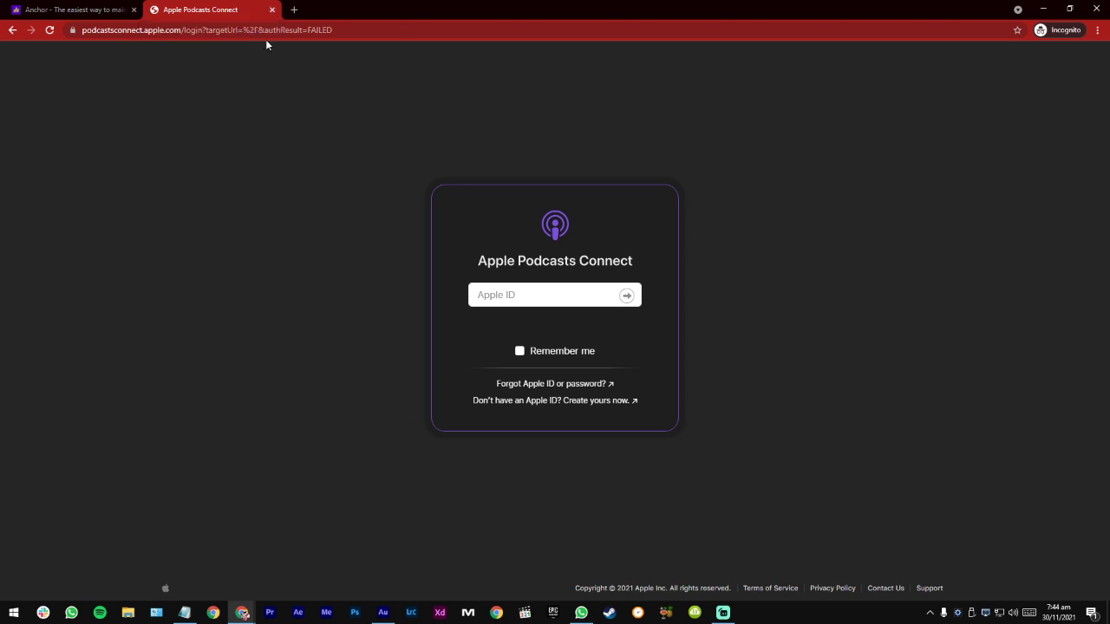
Step: Close the Apple Podcasts Connect page and look over the creation and distribution features on Anchor's homepage
left_click(273, 10)
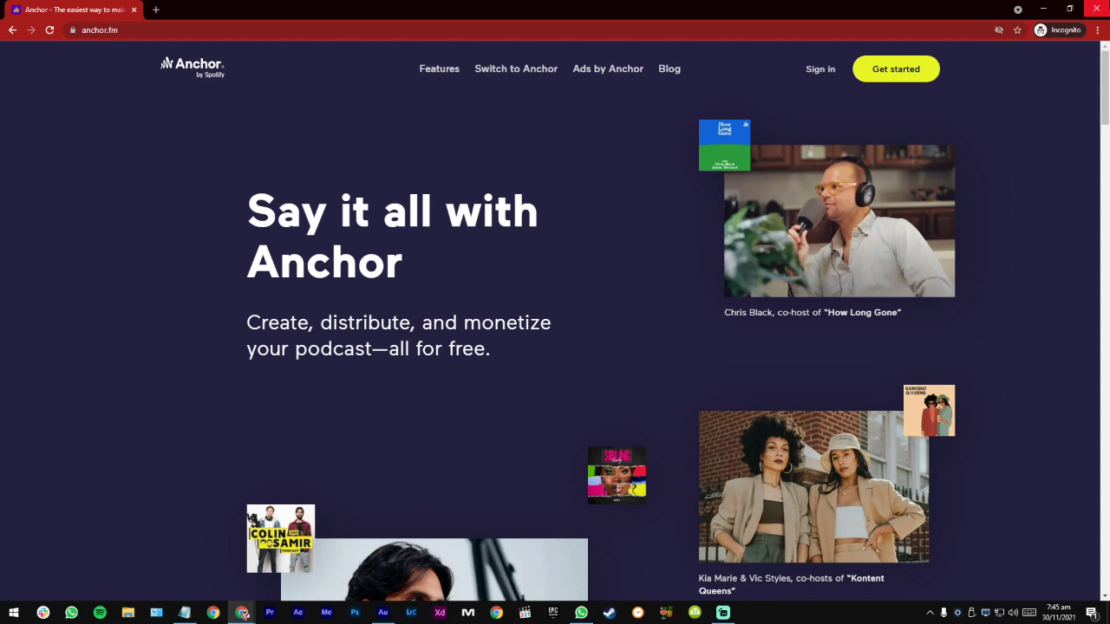
scroll(888, 230, "down", 8)
scroll(916, 307, "down", 2)
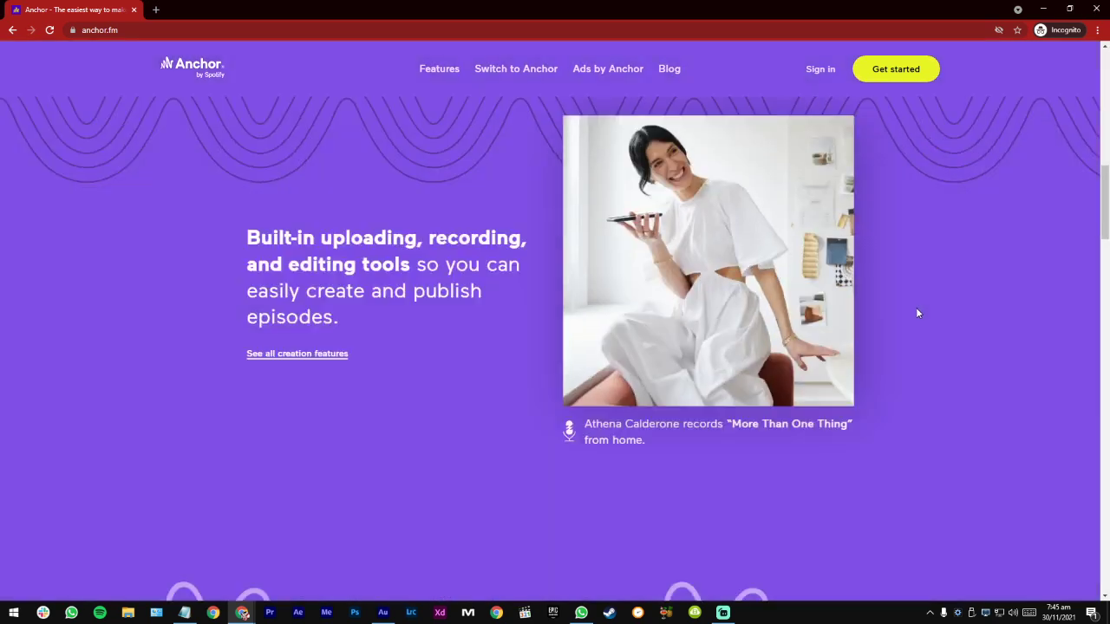
scroll(916, 313, "down", 5)
scroll(915, 307, "up", 6)
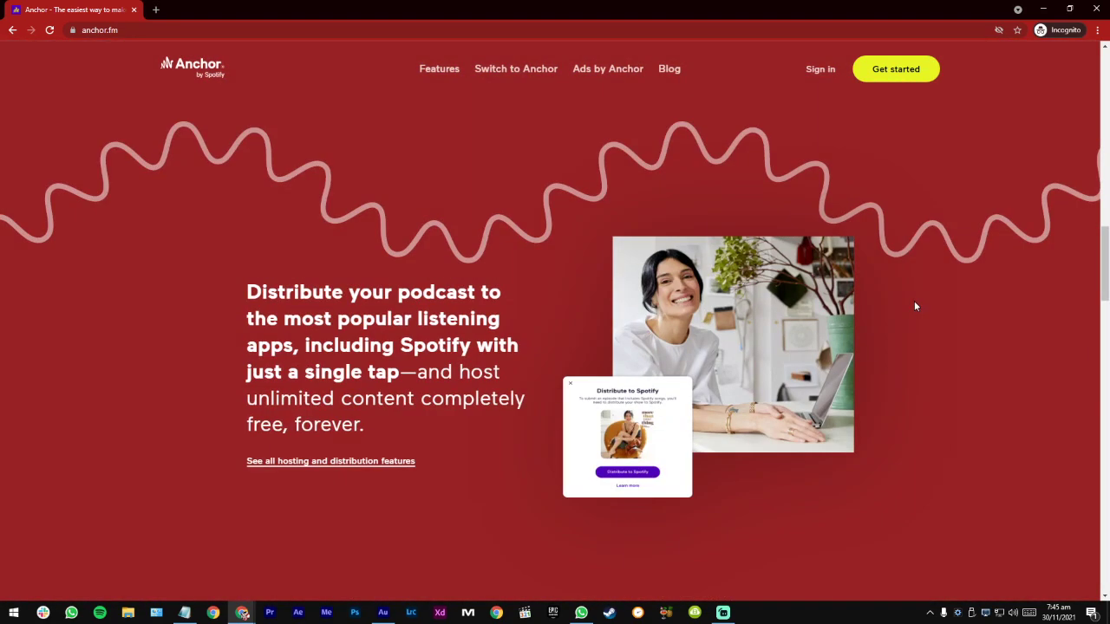
scroll(915, 305, "up", 5)
scroll(914, 305, "down", 3)
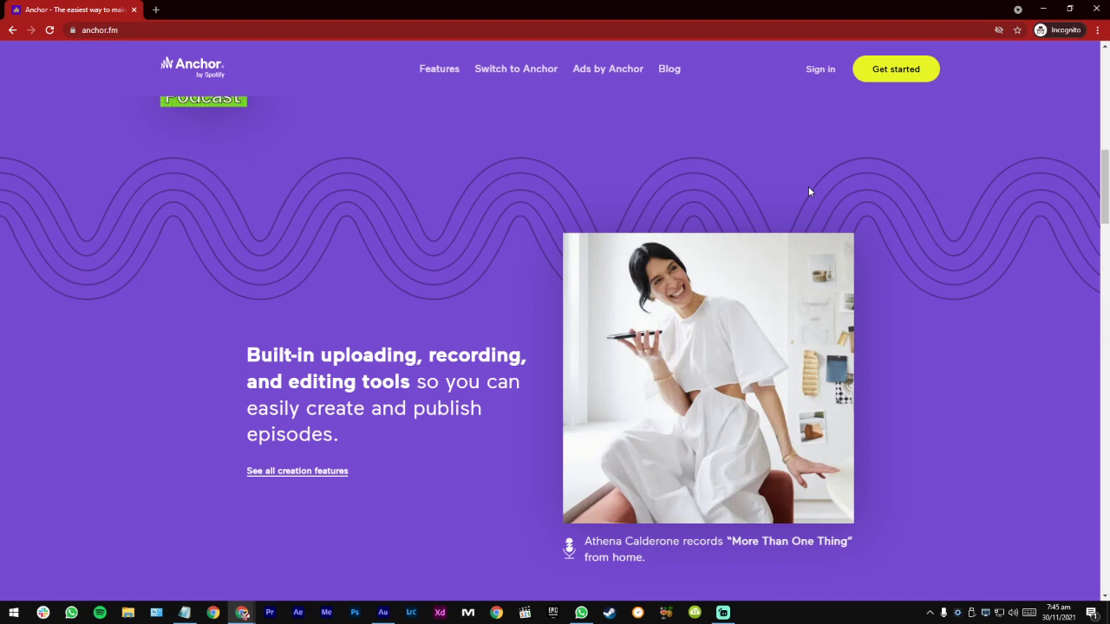
scroll(808, 192, "down", 2)
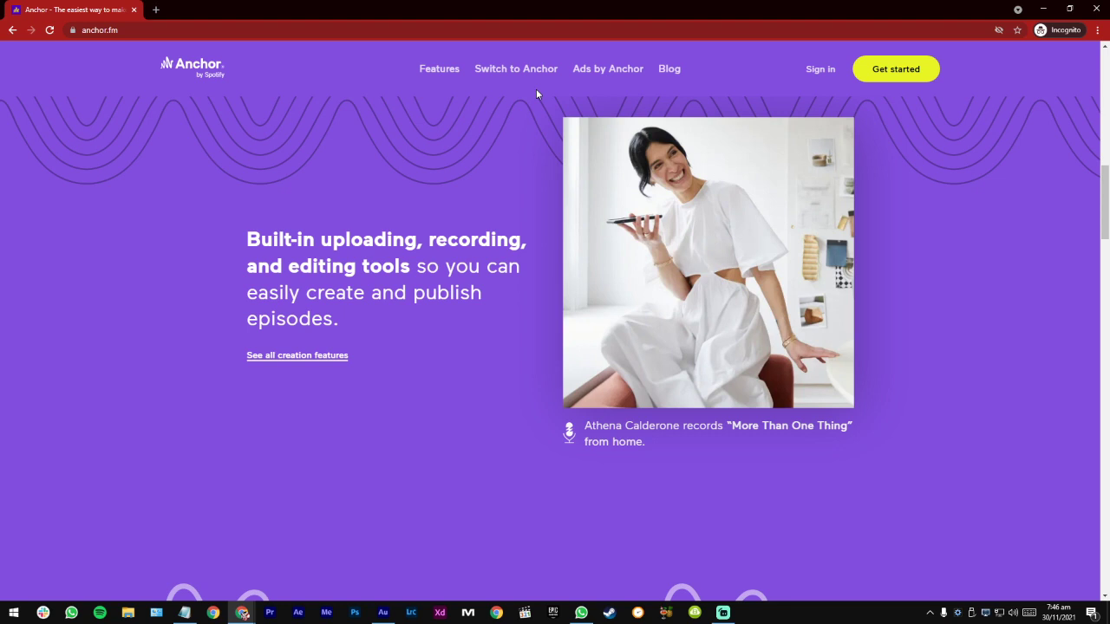
Step: Switch to the YouTube channel's Videos page and browse its uploads
key("alt+Tab")
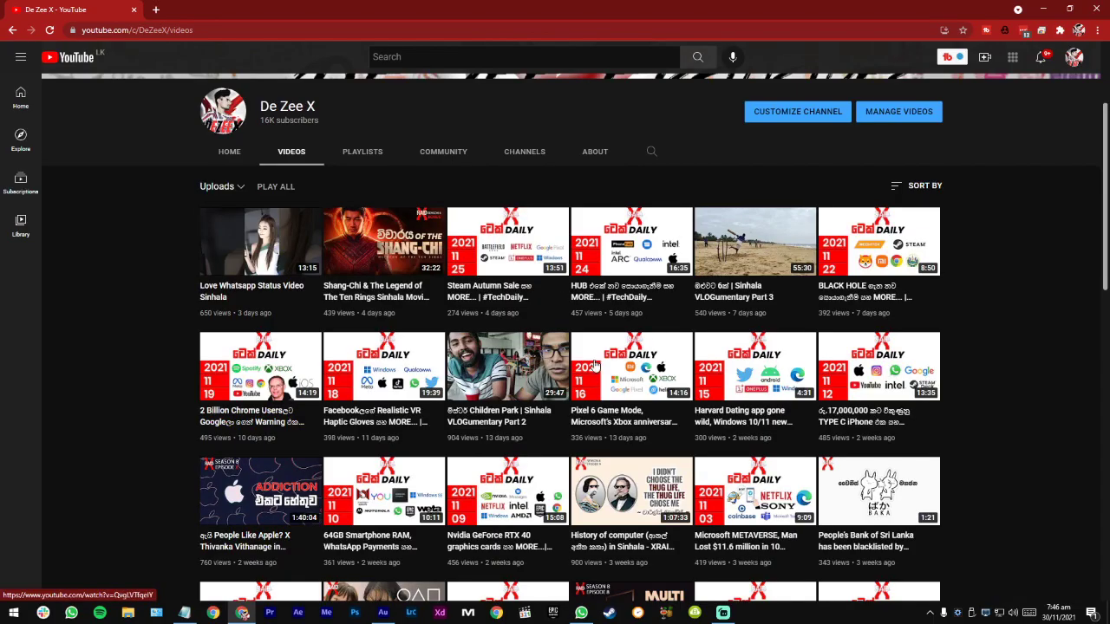
scroll(555, 391, "down", 3)
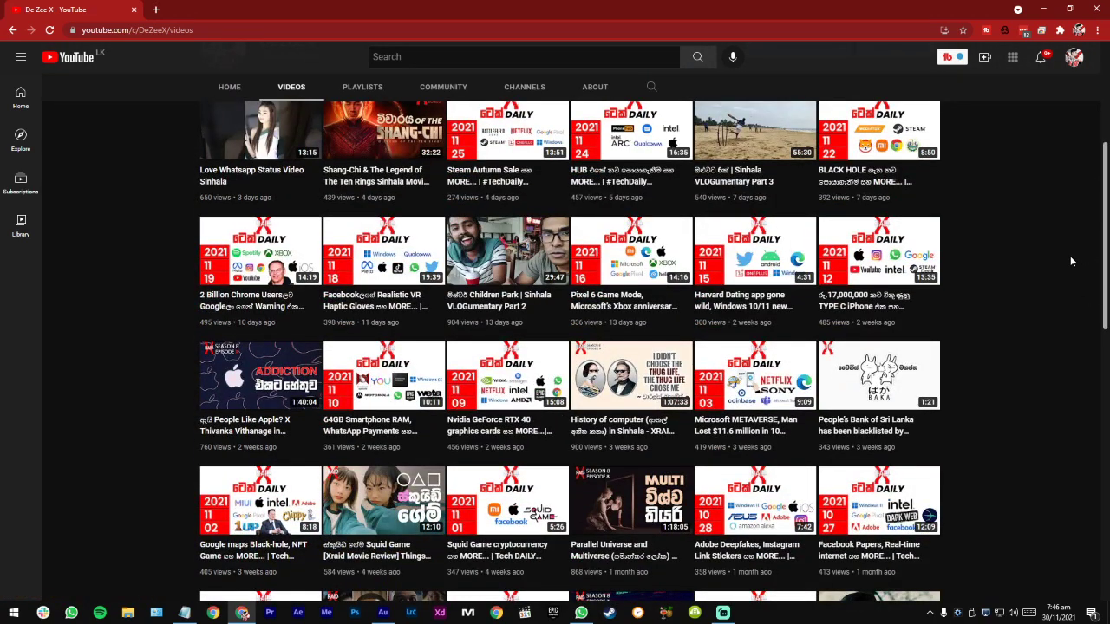
scroll(1058, 247, "down", 1)
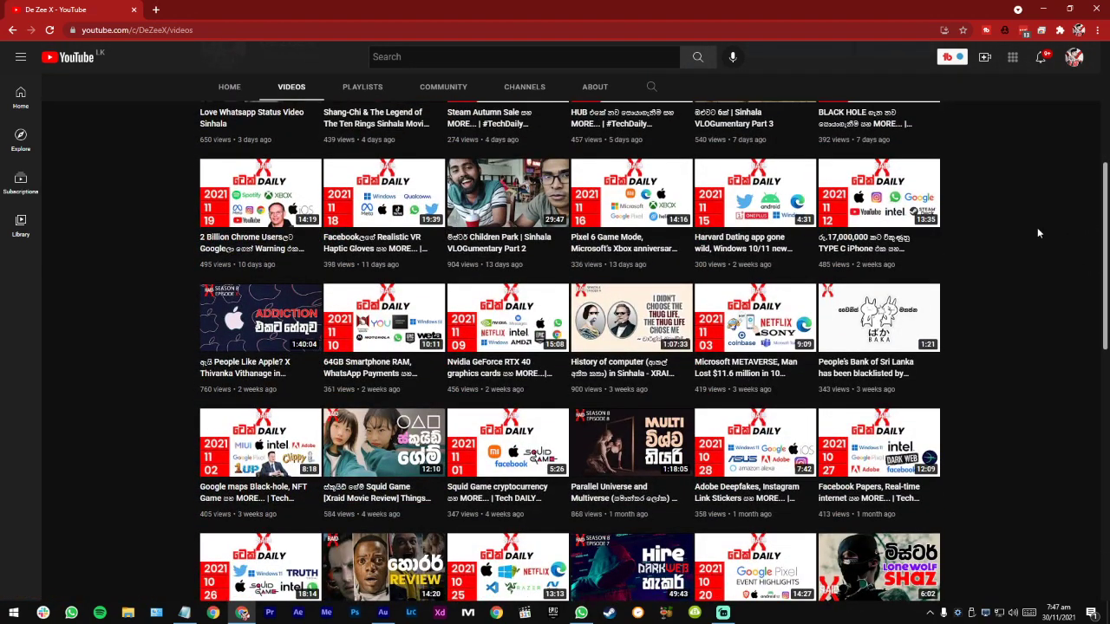